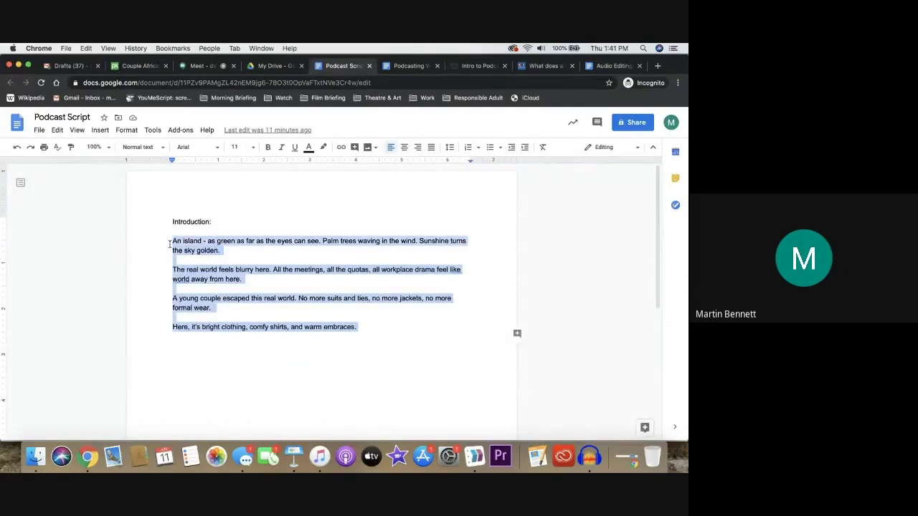
Replace the selected text under Introduction with "Welcome to the Redan-Trotti Library podcast, a podcast about things interesting to our library and our librarians."
text(Welcome to the Redan-T)
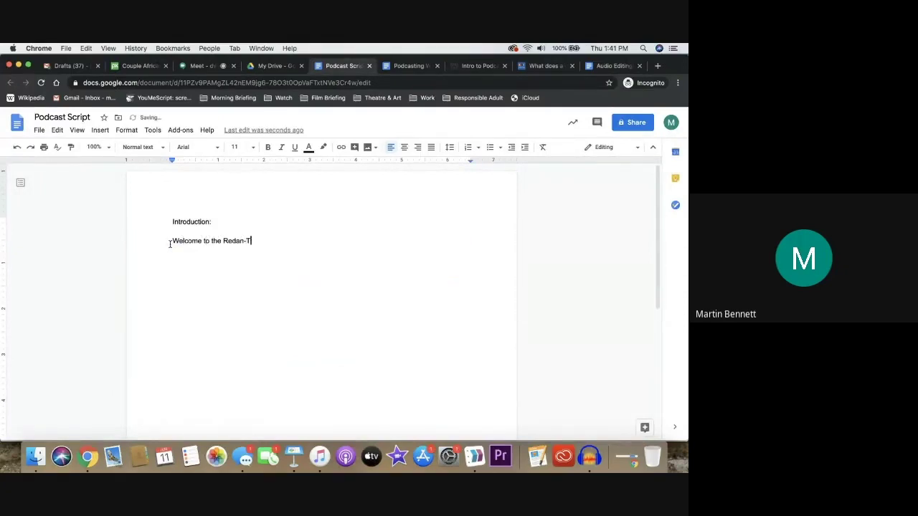
text(rotti Library podcast, a podcast about thi)
key(BackSpace)
key(BackSpace)
key(BackSpace)
key(BackSpace)
key(BackSpace)
key(BackSpace)
key(BackSpace)
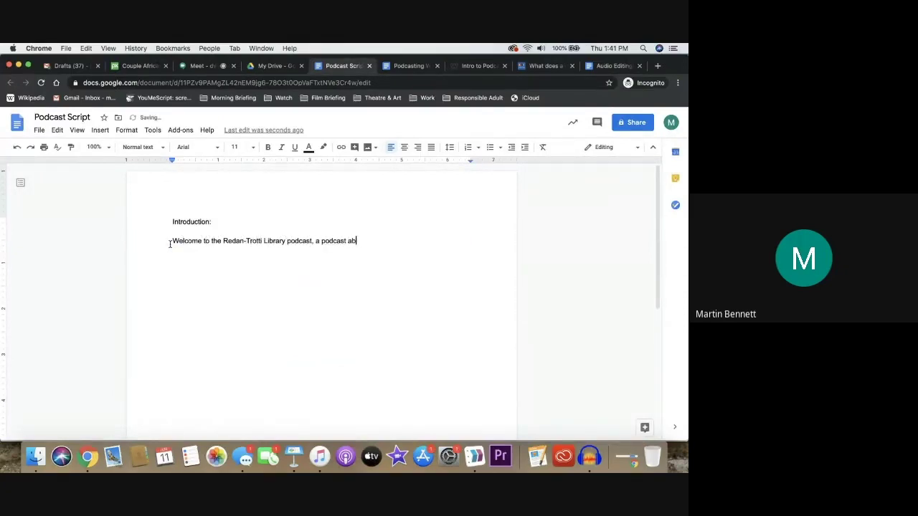
text(out things interesting to our library and our librarians.)
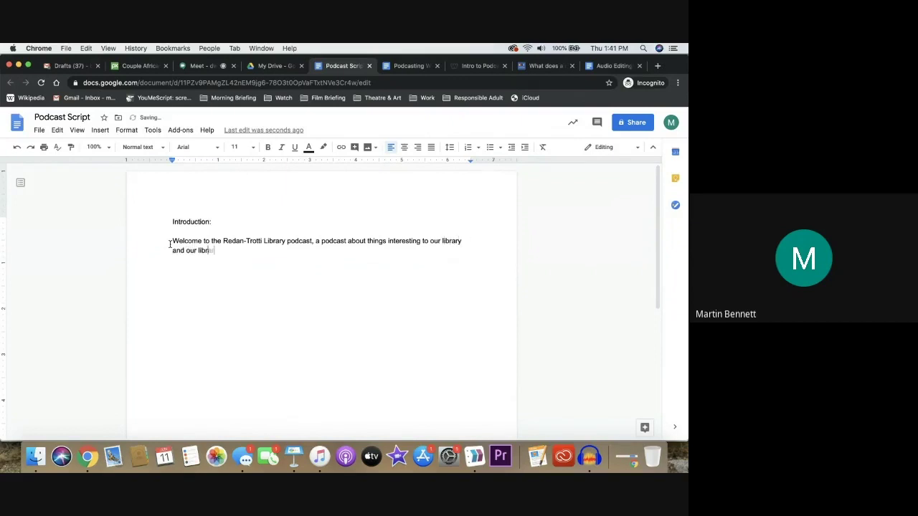
Add a line introducing the host by full name and a line beginning "Today, we will talk about poetry and how poetry"
key(Return)
text(I'm your host Martin Bennett.)
key(Return)
text(Today, we will ta)
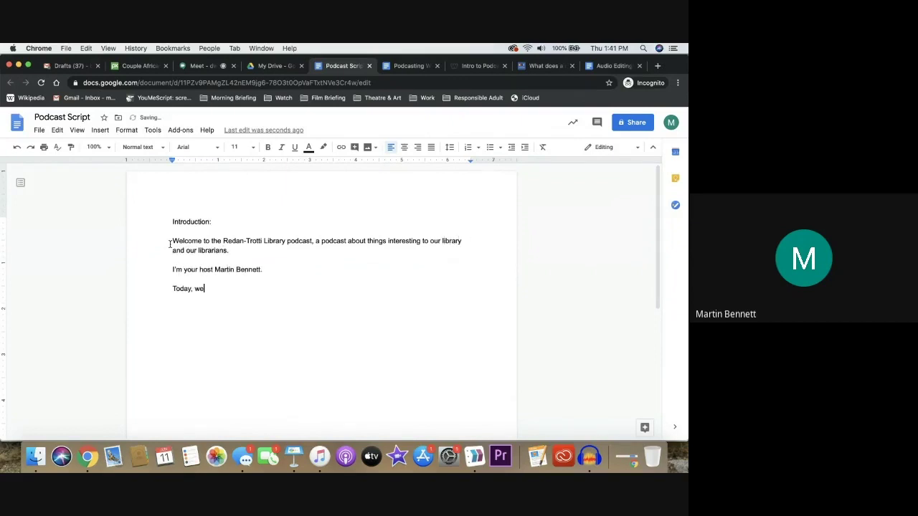
text(lk aboutpoetry and how poetry)
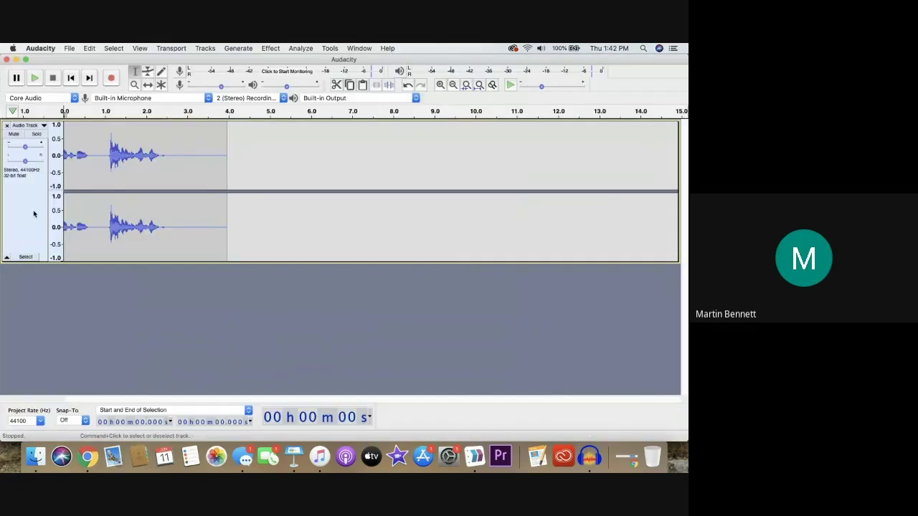
Delete the existing audio track in Audacity and save the empty project as "Redan-Trotti Podcast" in Documents
click(33, 219)
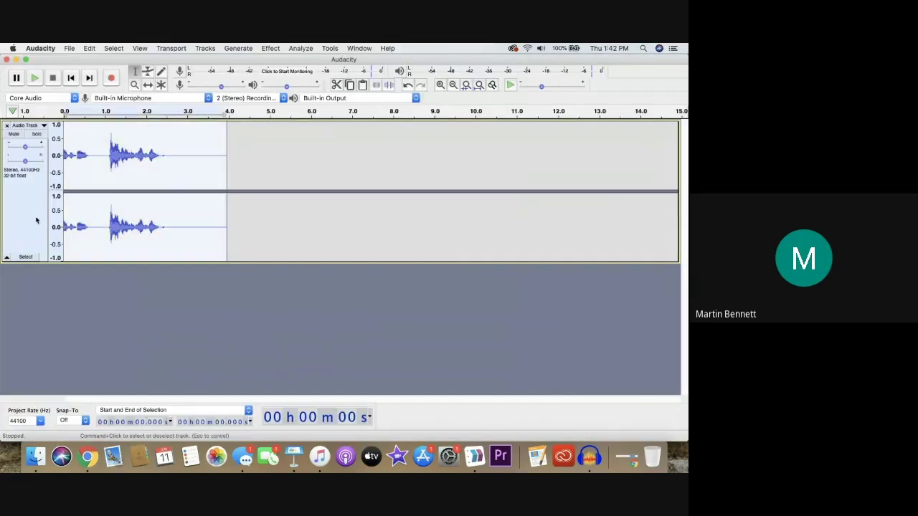
click(7, 126)
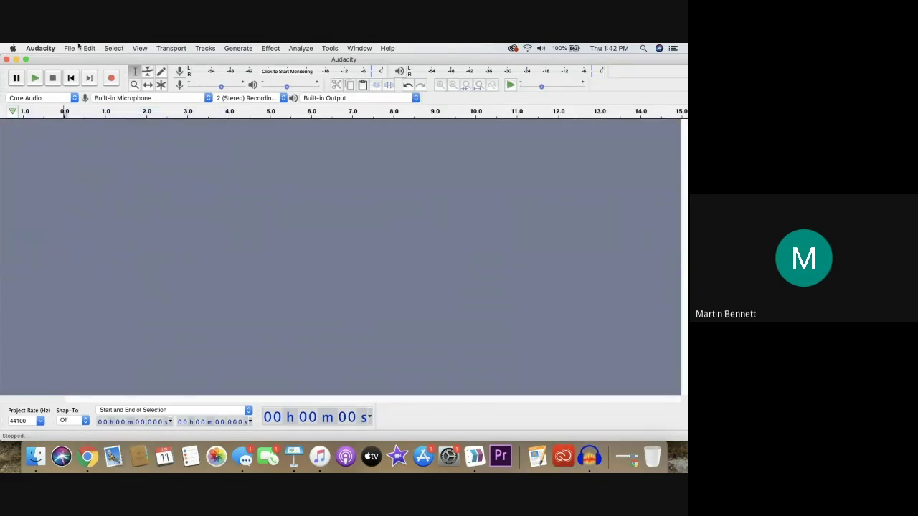
click(50, 48)
mouse_move(75, 48)
mouse_move(82, 105)
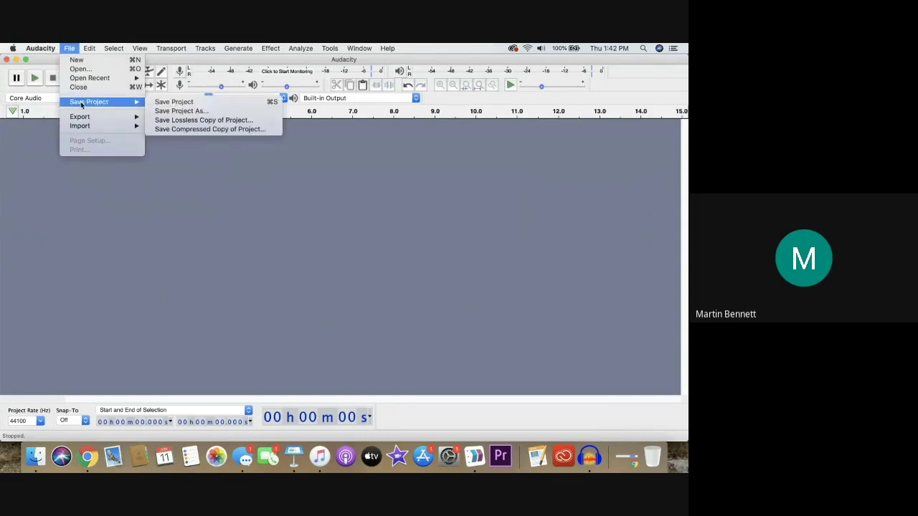
click(173, 101)
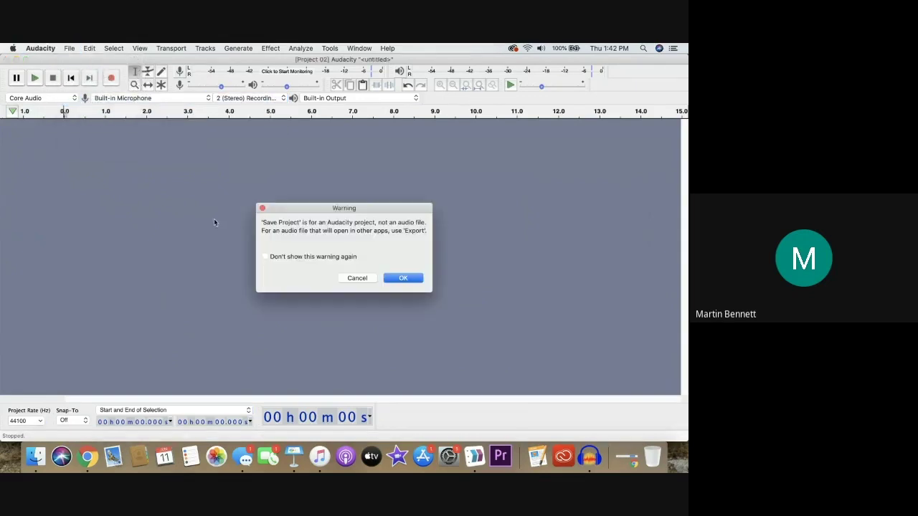
click(402, 278)
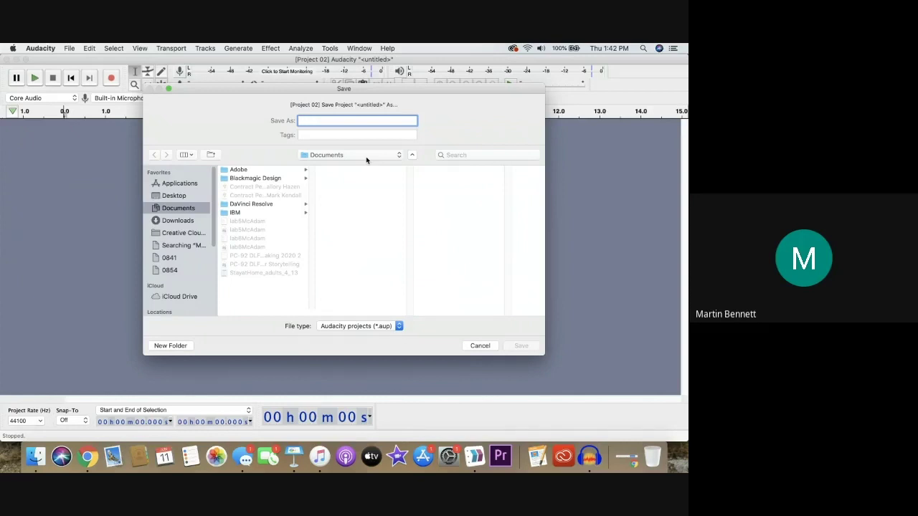
text(Redan-Trott)
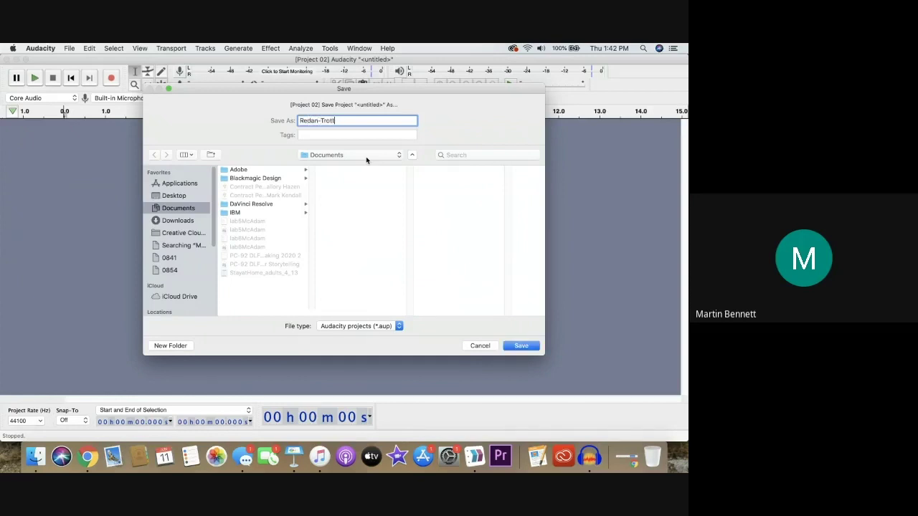
text(i Podcast)
key(Return)
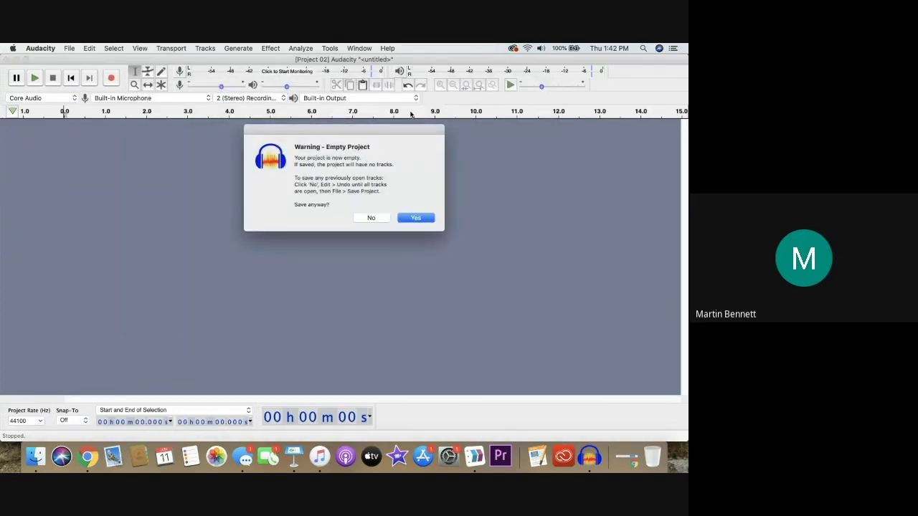
click(412, 218)
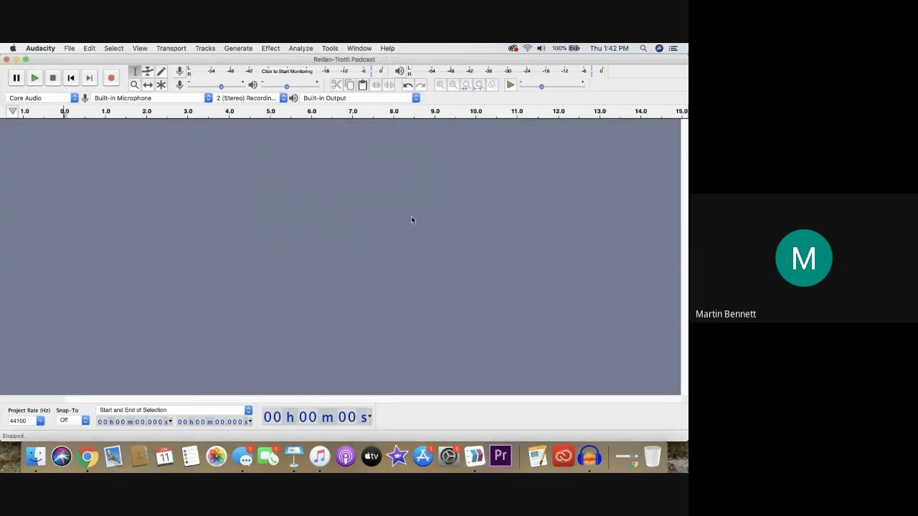
Add a new empty stereo track to the project
click(201, 48)
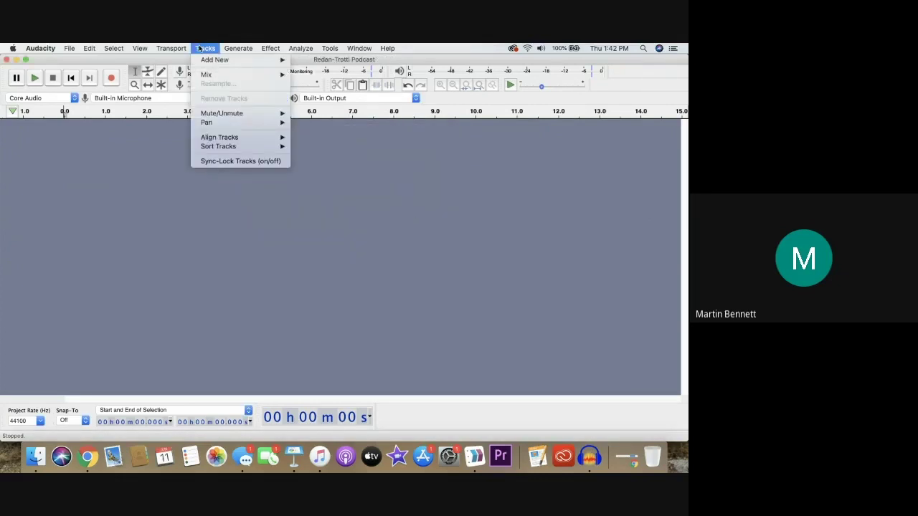
mouse_move(221, 61)
click(320, 71)
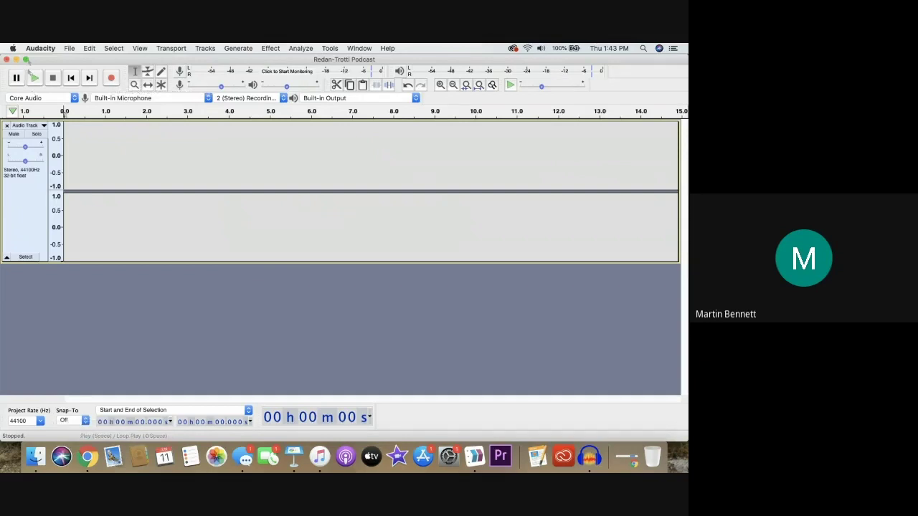
Tile Audacity beside the podcast script document and record the introduction on the stereo track
mouse_move(25, 61)
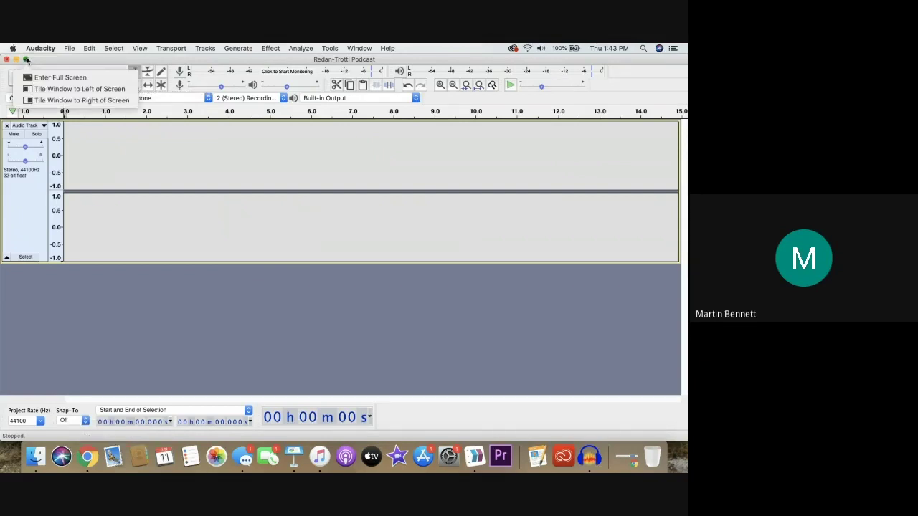
click(49, 98)
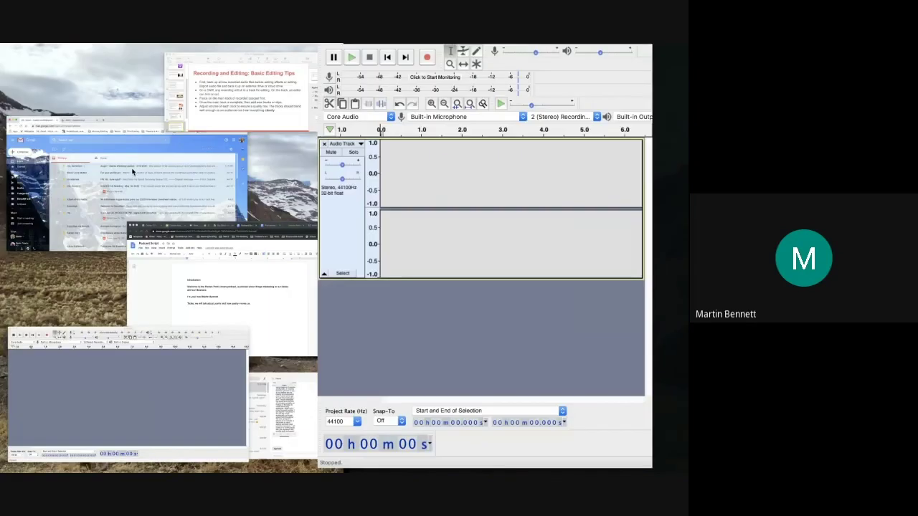
click(202, 305)
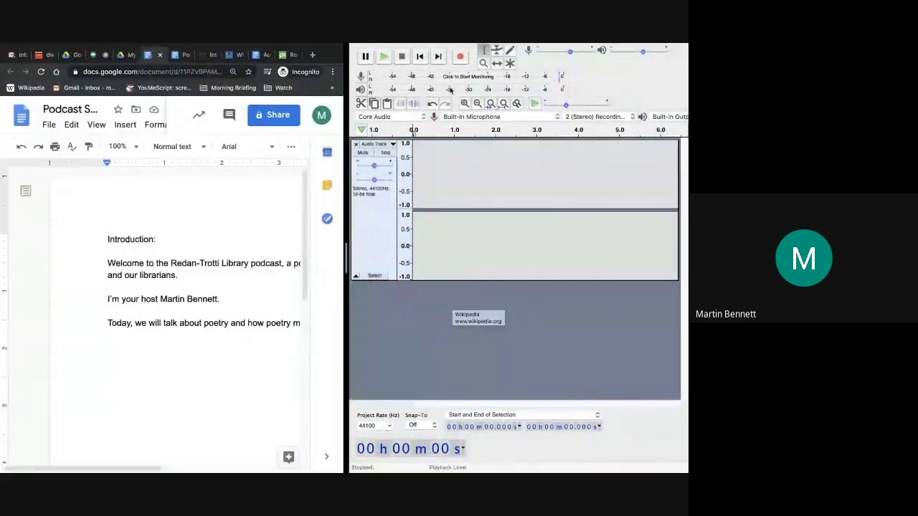
click(459, 56)
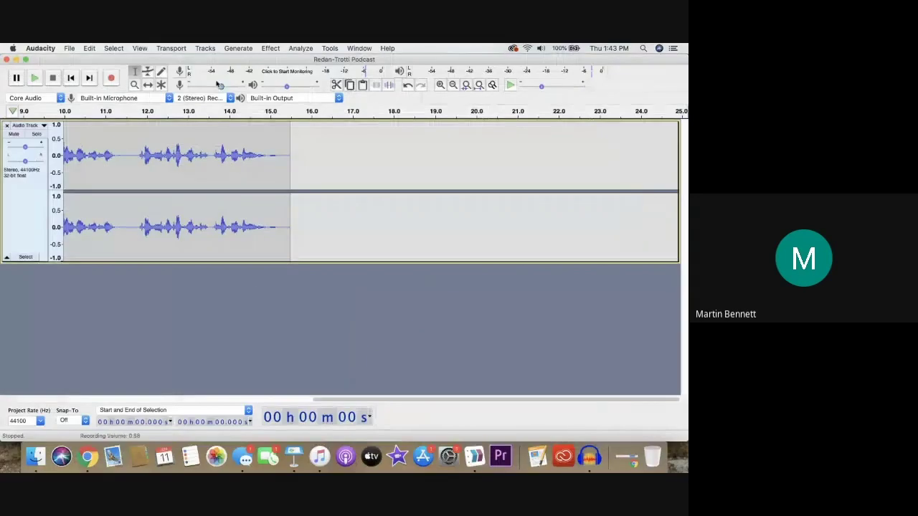
Listen to the recorded introduction from the beginning with the system volume raised, and return to the start of the track
click(73, 81)
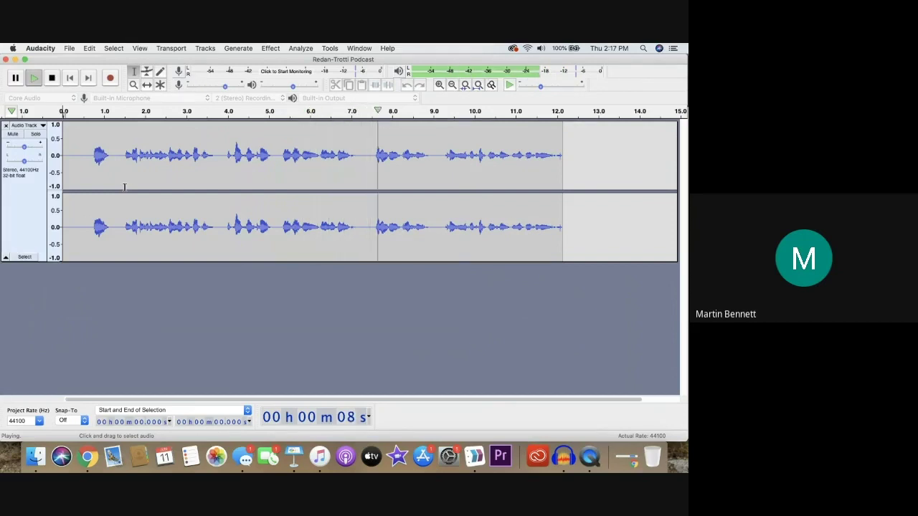
key(XF86AudioRaiseVolume)
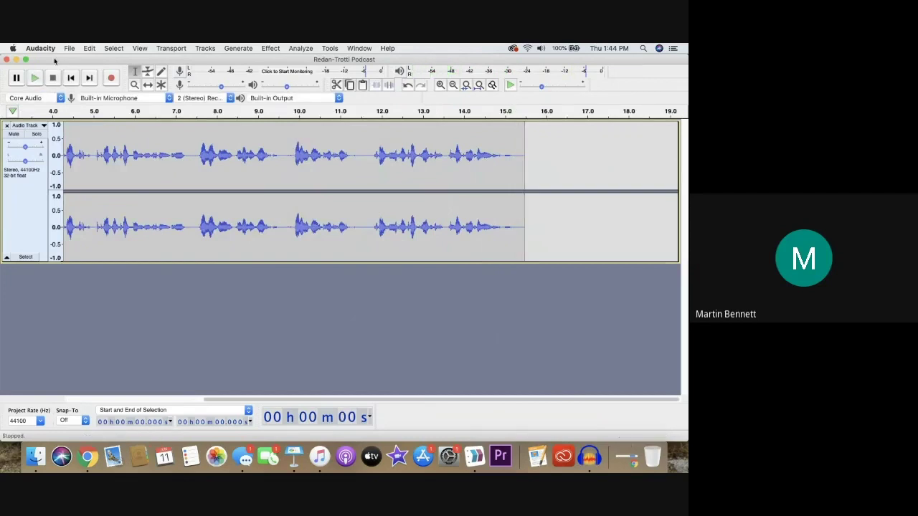
click(72, 78)
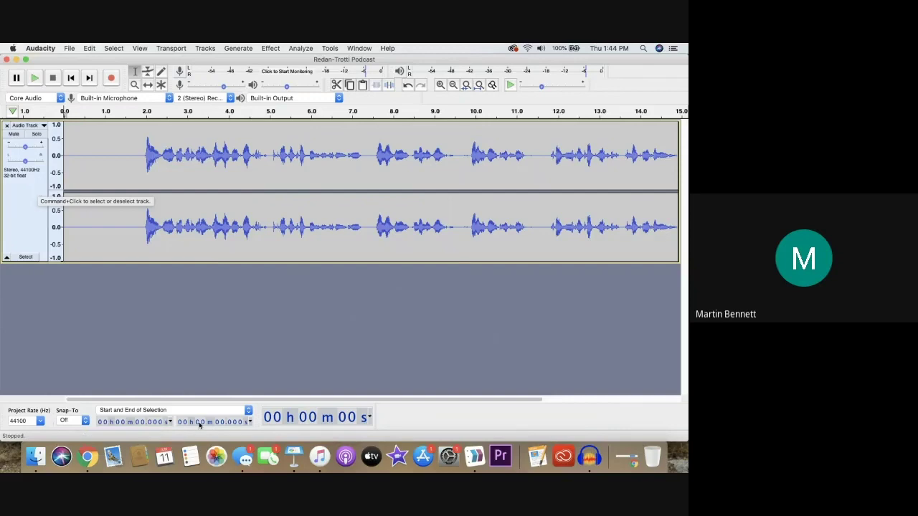
Switch to Keynote, present the "Recording and Editing: Basic Editing Tips" slide full screen and exit the presentation
click(295, 456)
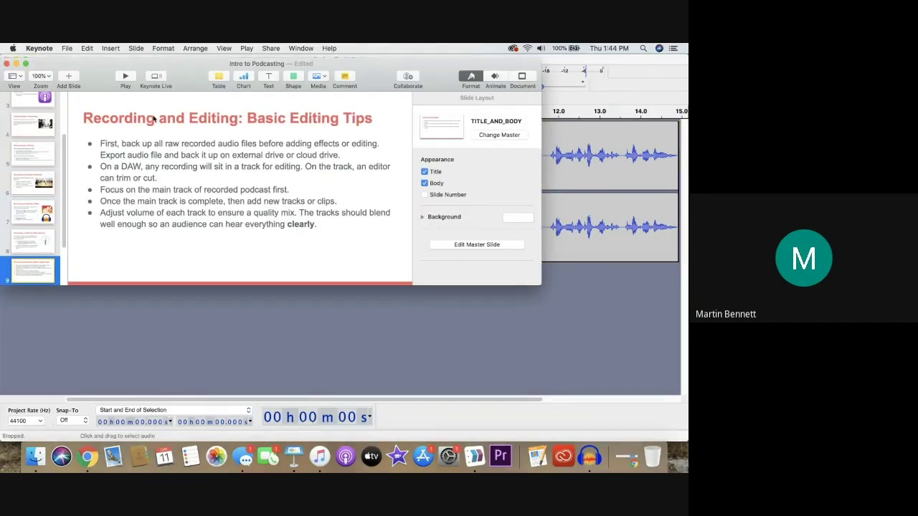
click(126, 78)
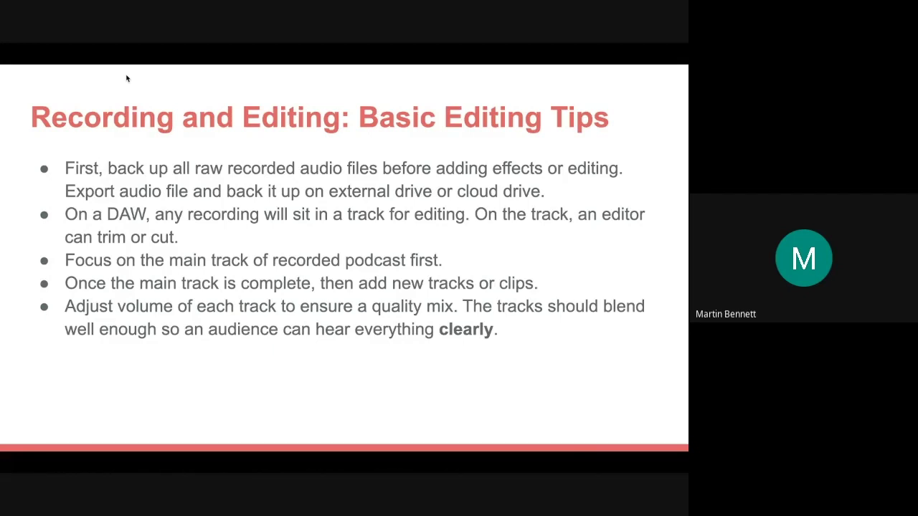
key(Escape)
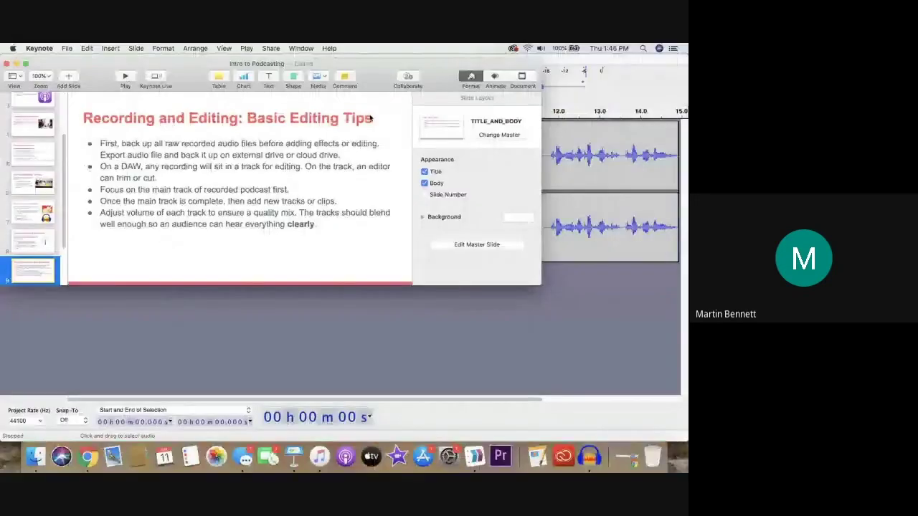
Switch back to Audacity and save the podcast project with its recorded track
click(317, 308)
click(68, 48)
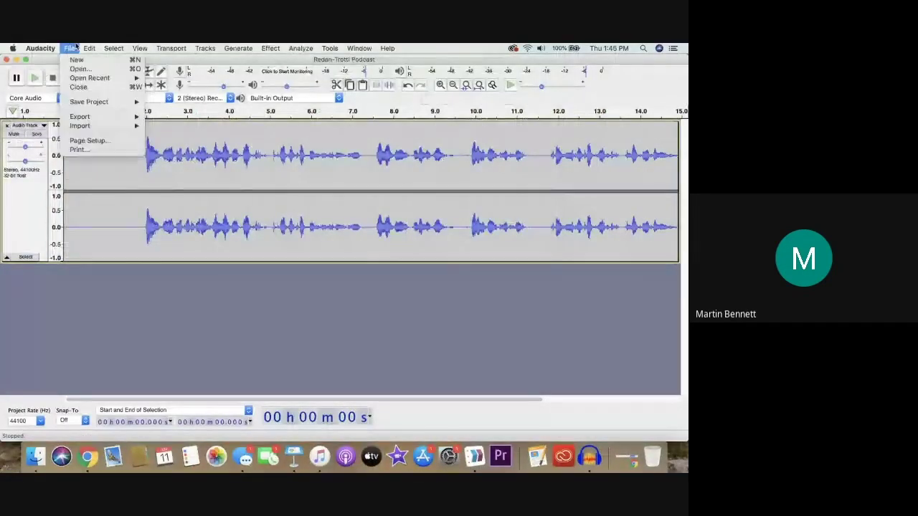
mouse_move(80, 105)
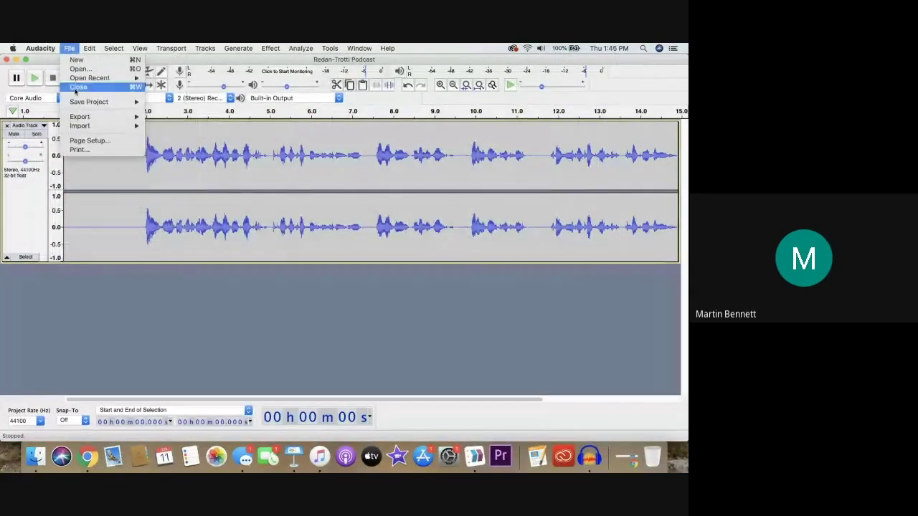
click(159, 103)
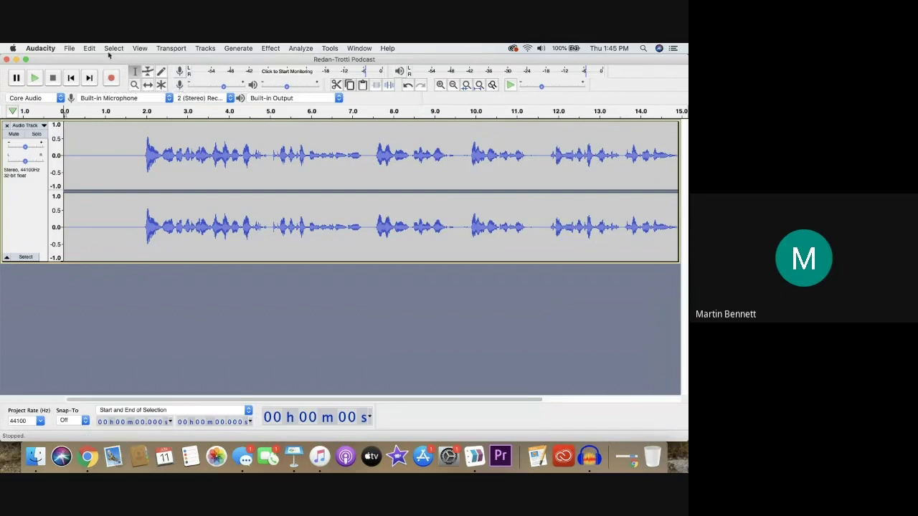
Export the recording as an MP3 in Documents, adding "intro" to the end of the file name and leaving the metadata tags blank
click(69, 48)
mouse_move(100, 117)
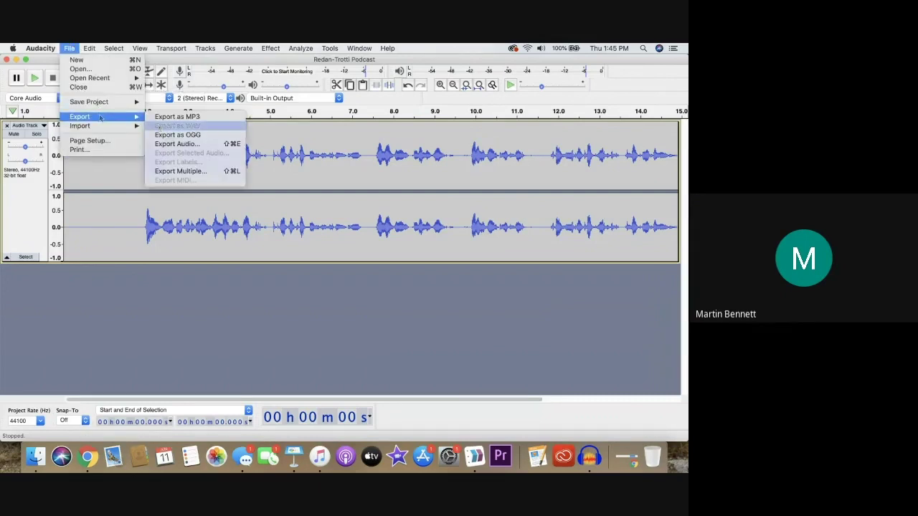
click(164, 120)
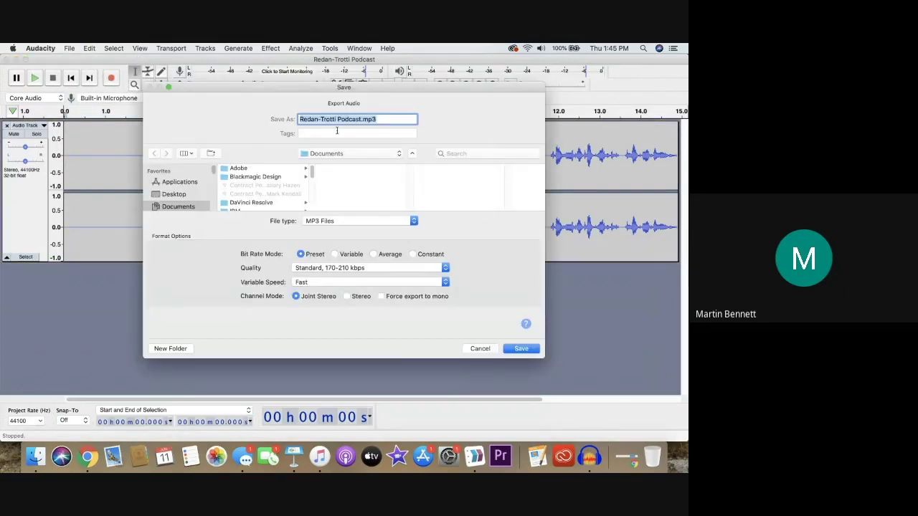
click(360, 120)
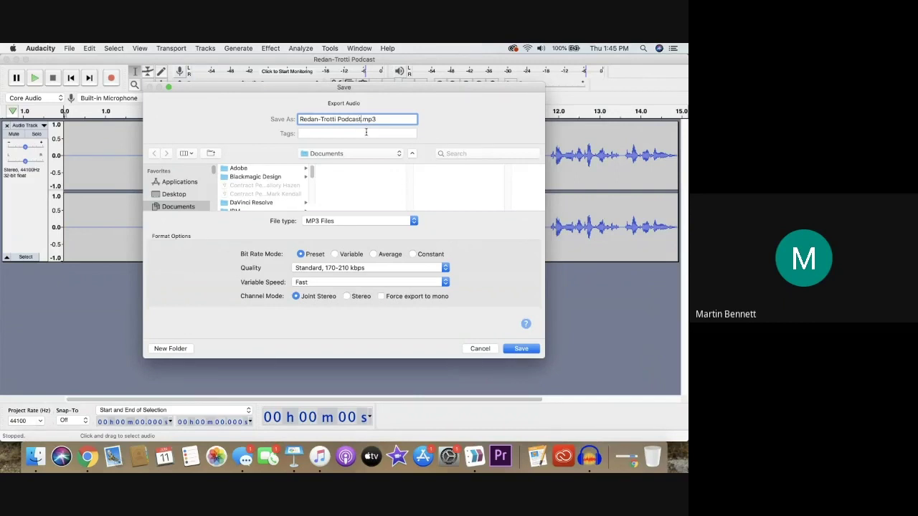
text(intro)
click(514, 349)
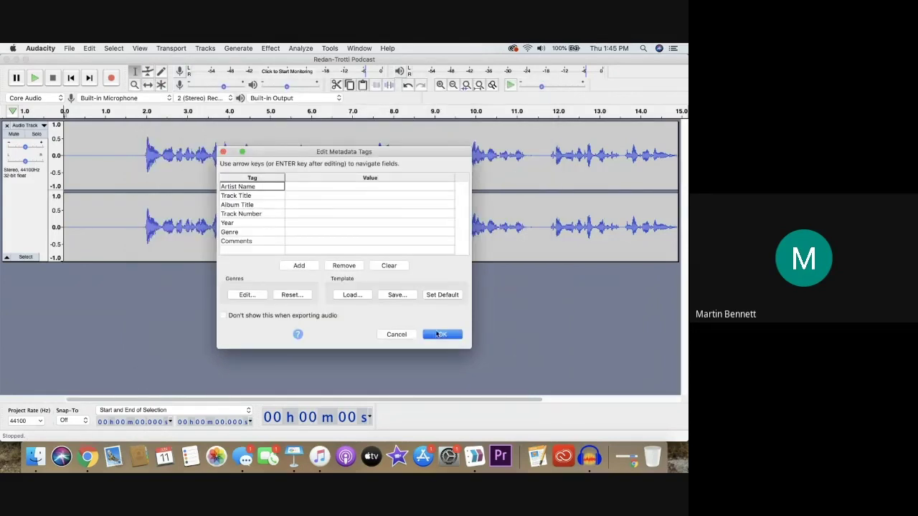
click(438, 334)
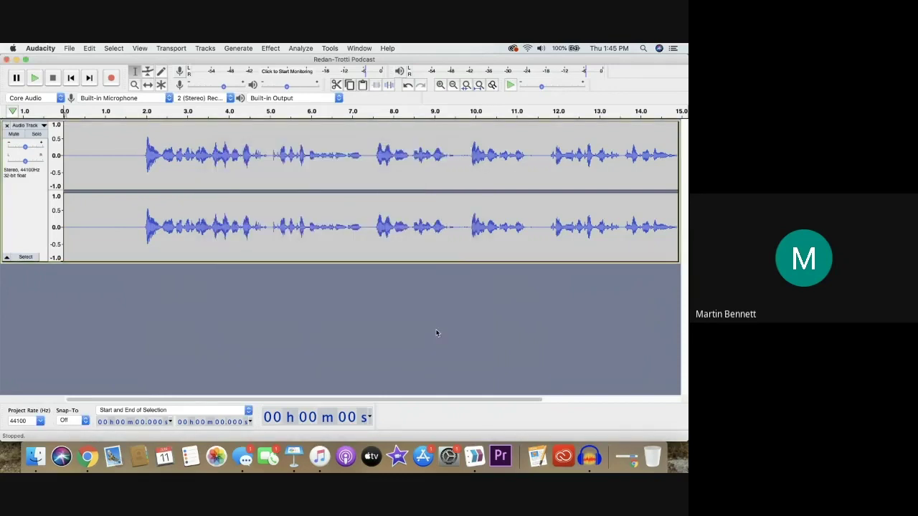
click(43, 207)
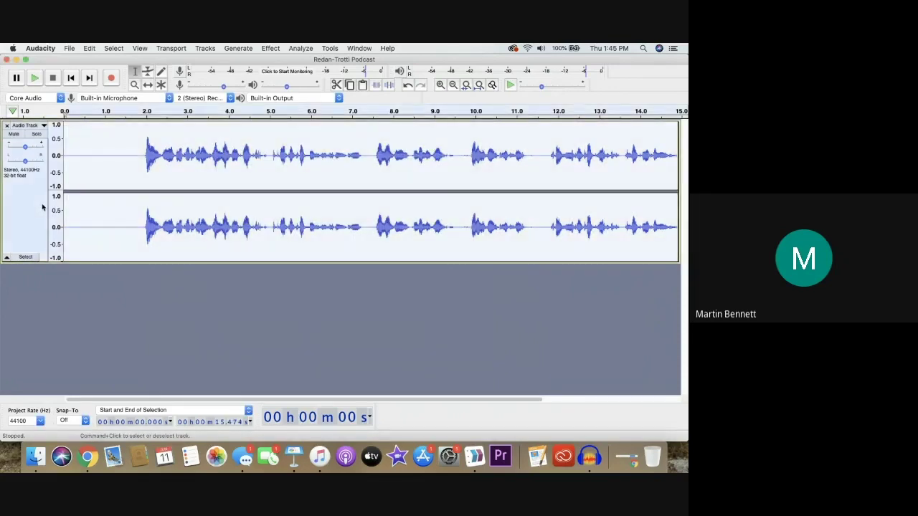
click(69, 48)
mouse_move(105, 118)
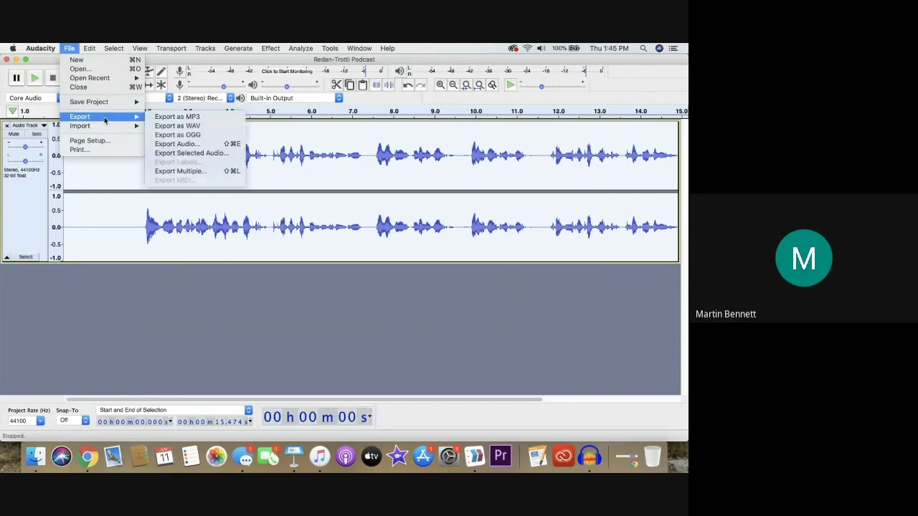
click(173, 117)
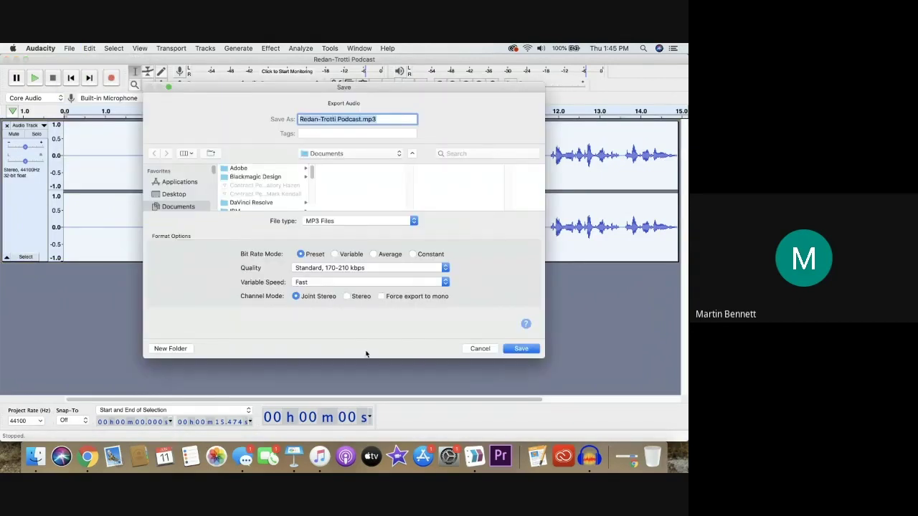
click(480, 348)
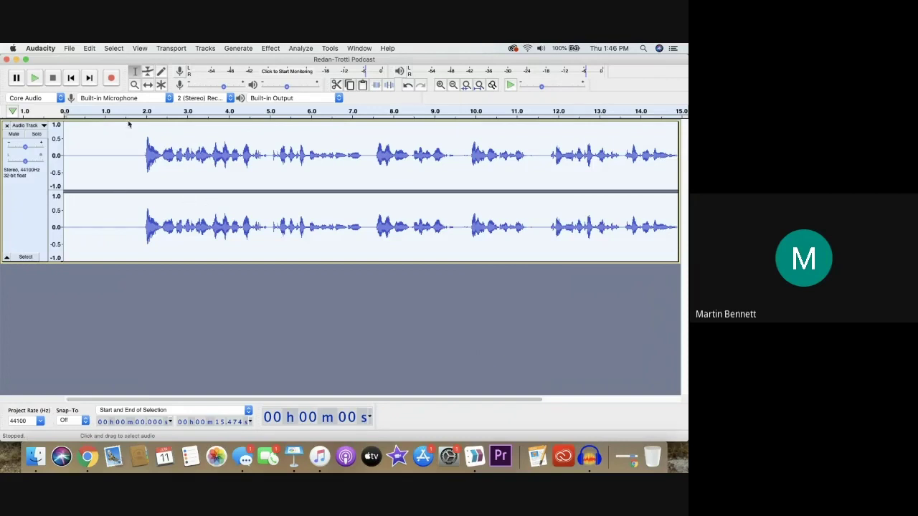
Switch to Keynote, show the "Basic Editing Tips" slide full screen once more, exit the presentation and return to Audacity
click(141, 155)
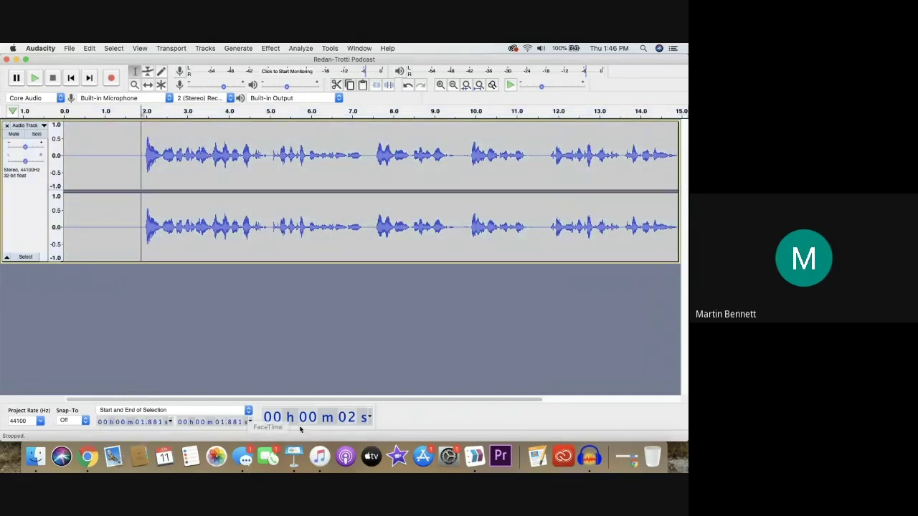
click(294, 456)
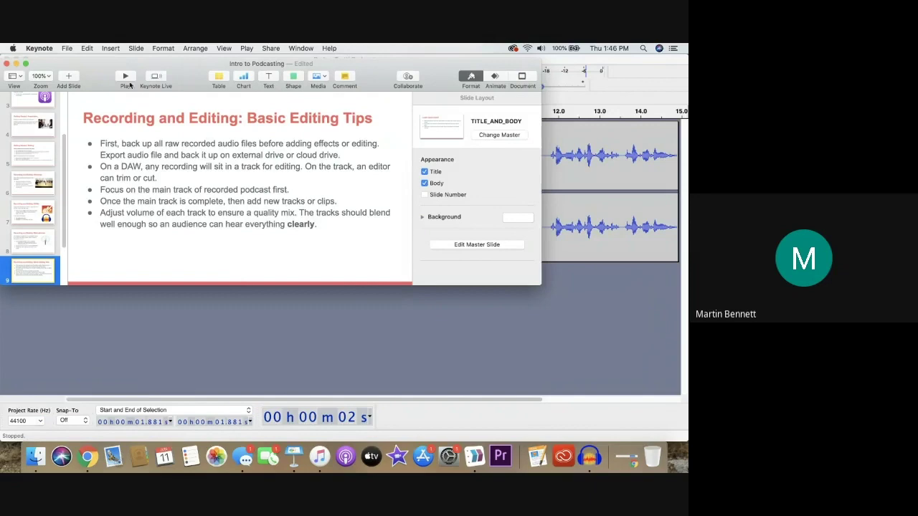
click(125, 76)
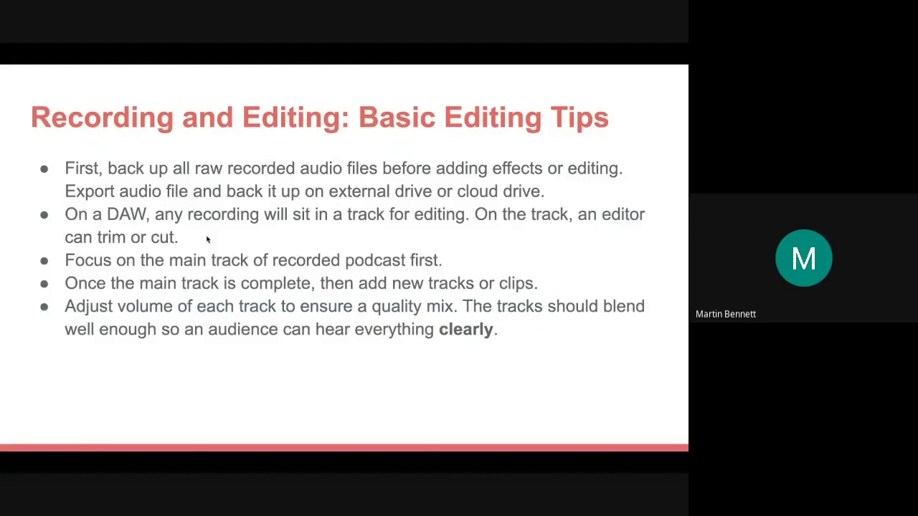
key(Escape)
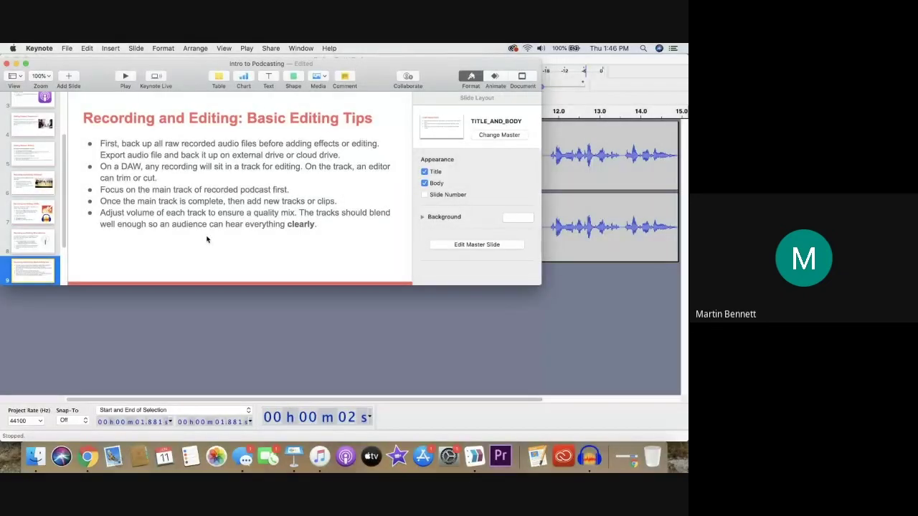
key(super+Tab)
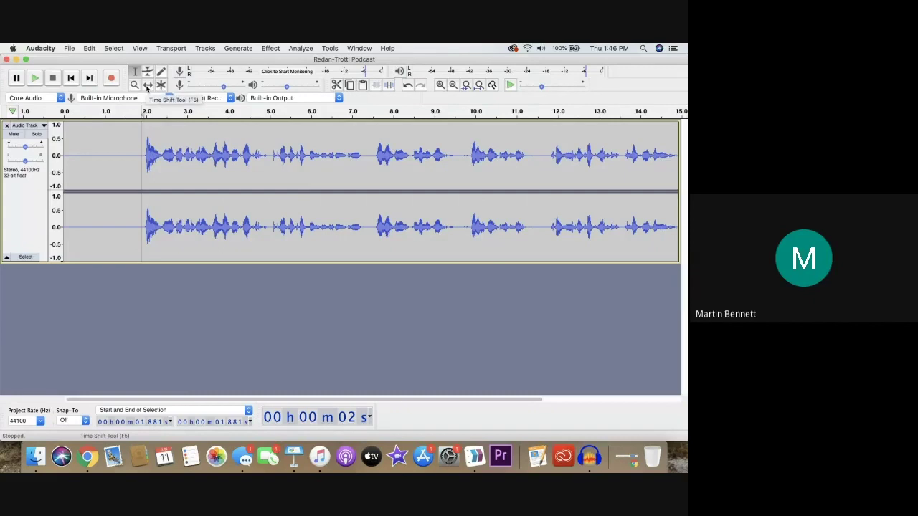
click(141, 189)
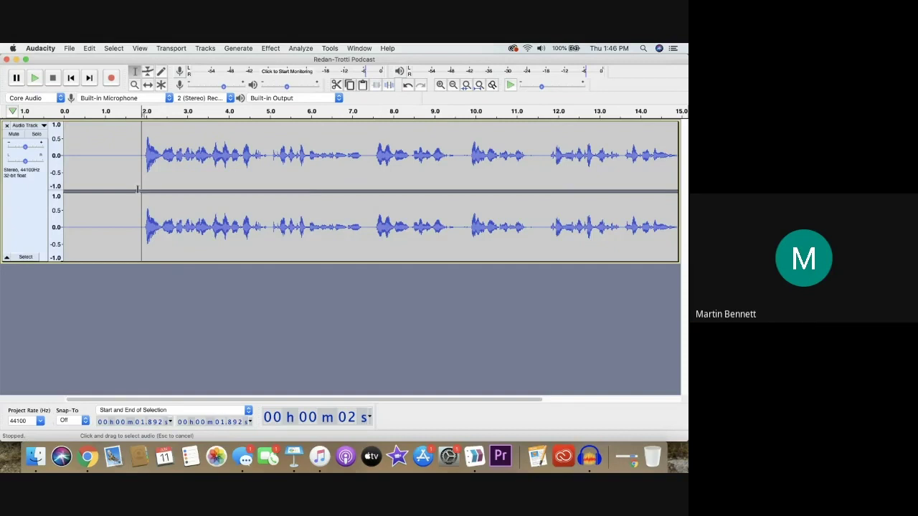
drag(141, 189, 55, 188)
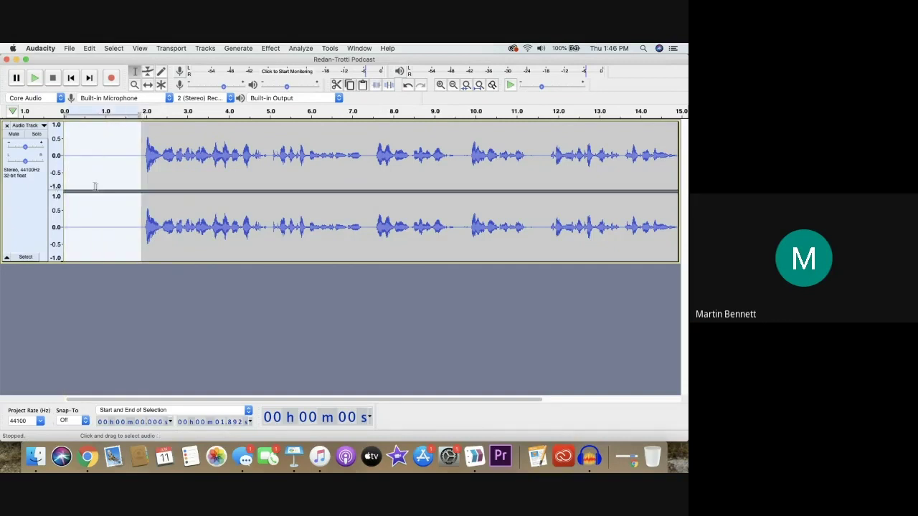
click(127, 281)
click(137, 73)
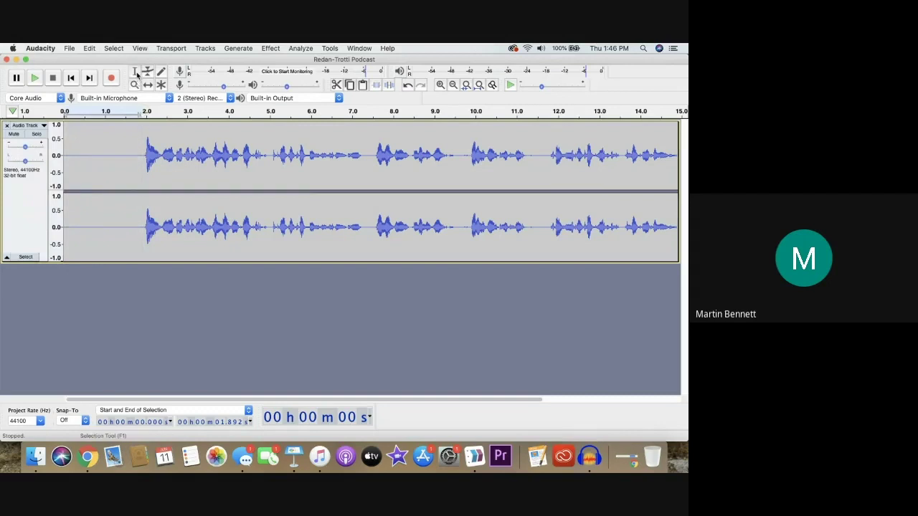
Delete the silence at the beginning of the recorded track, from 0 to 1.649 seconds
click(140, 183)
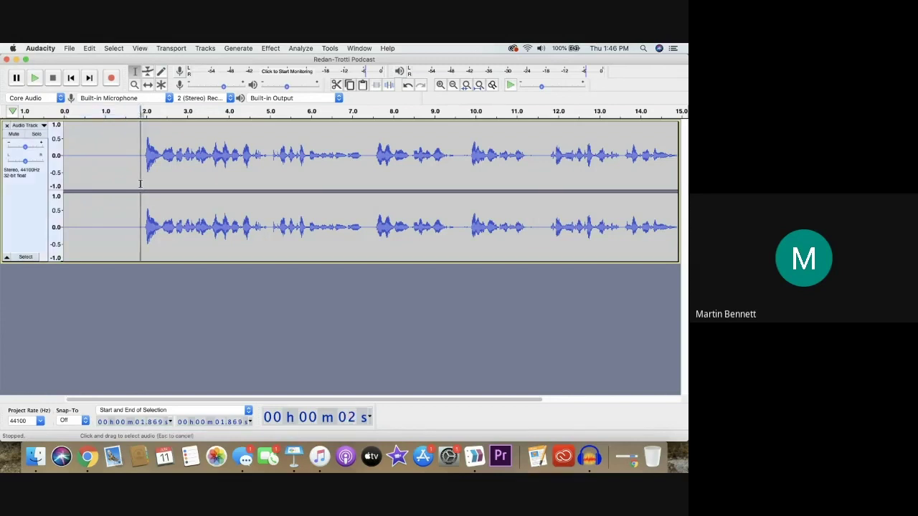
click(132, 183)
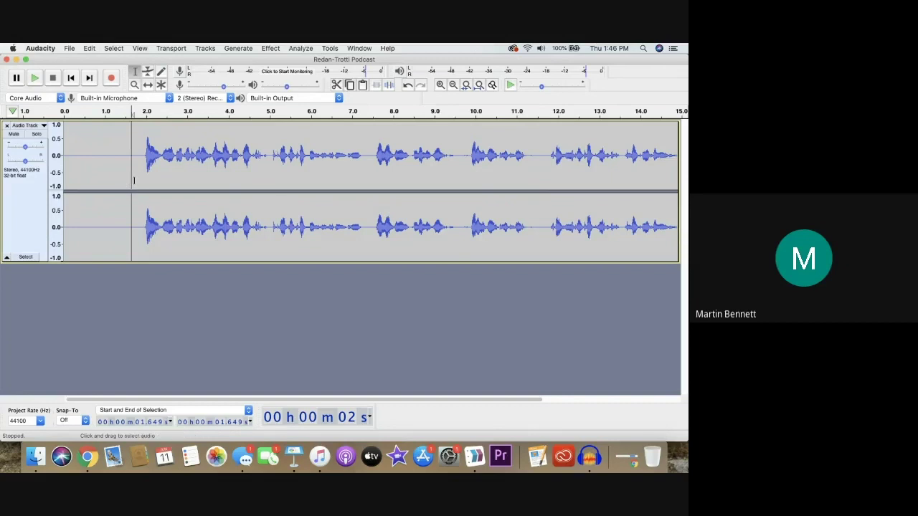
drag(127, 178, 61, 182)
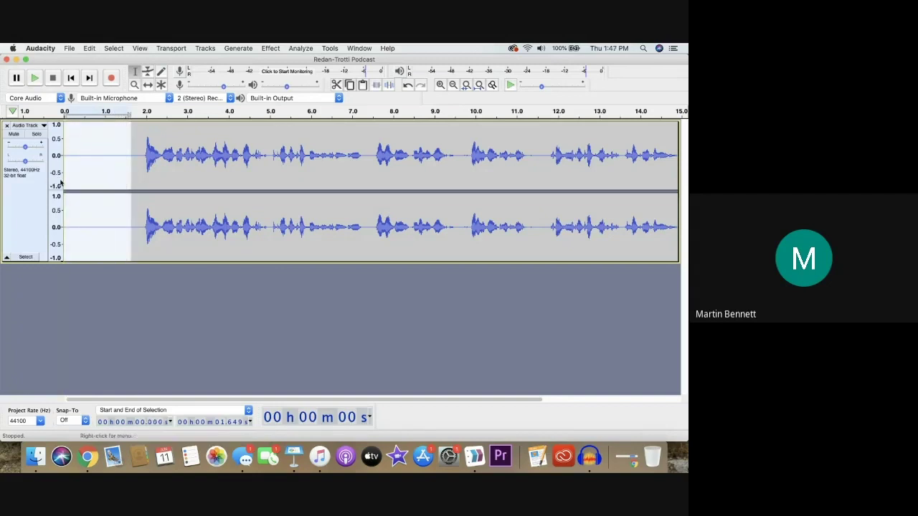
click(107, 48)
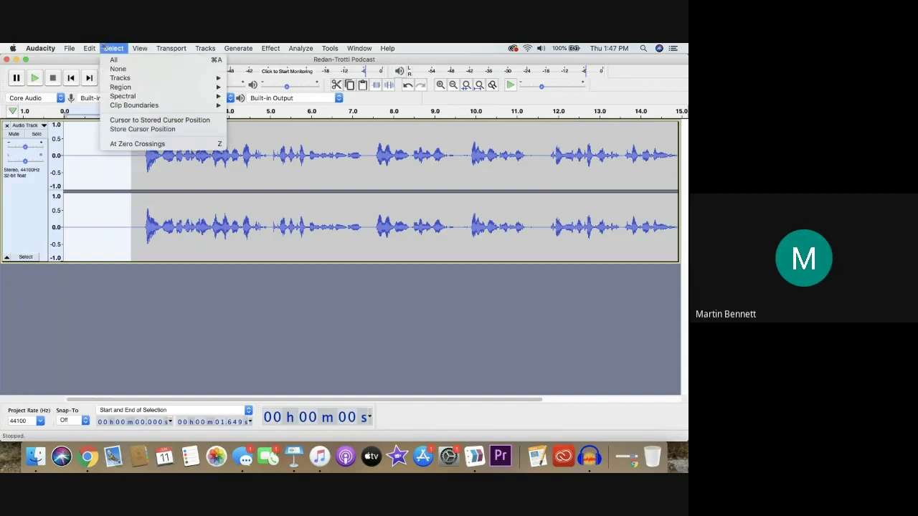
mouse_move(93, 47)
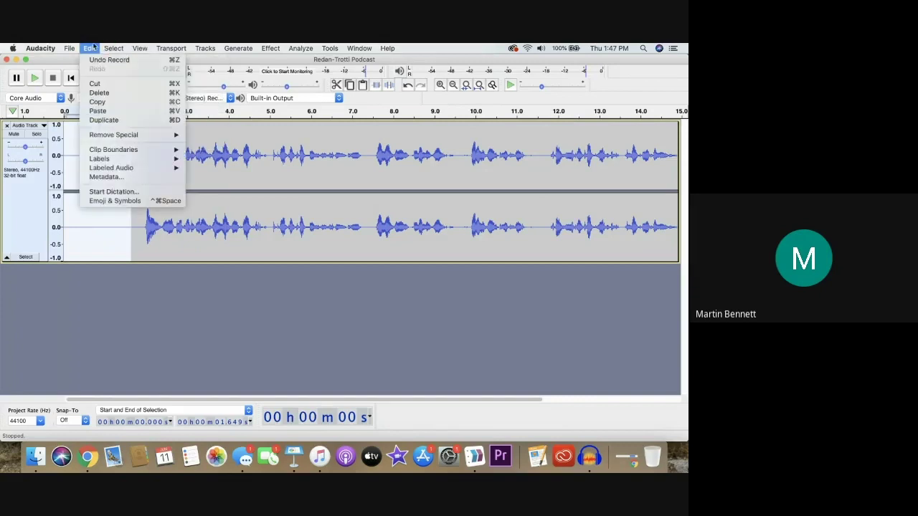
click(102, 92)
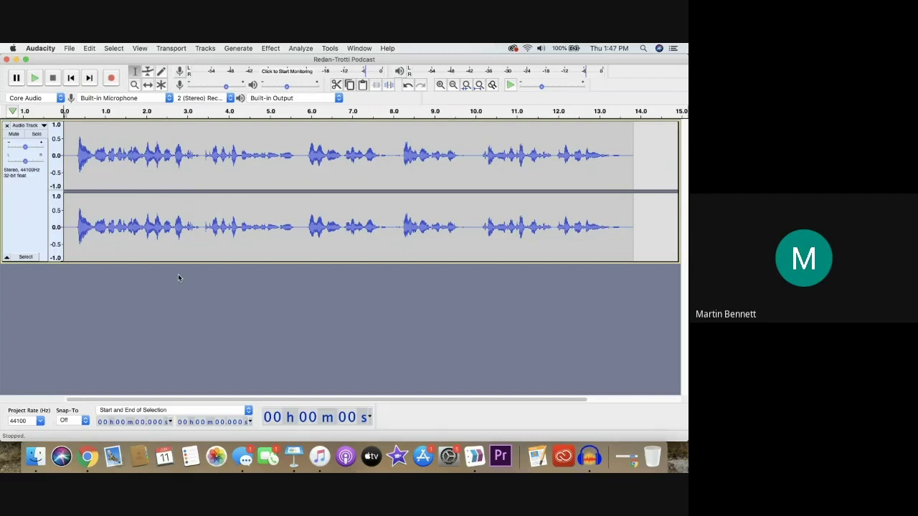
Play the trimmed track and try deleting the spoken section from 3.390 to 5.724 seconds
key(space)
click(202, 127)
drag(203, 127, 295, 147)
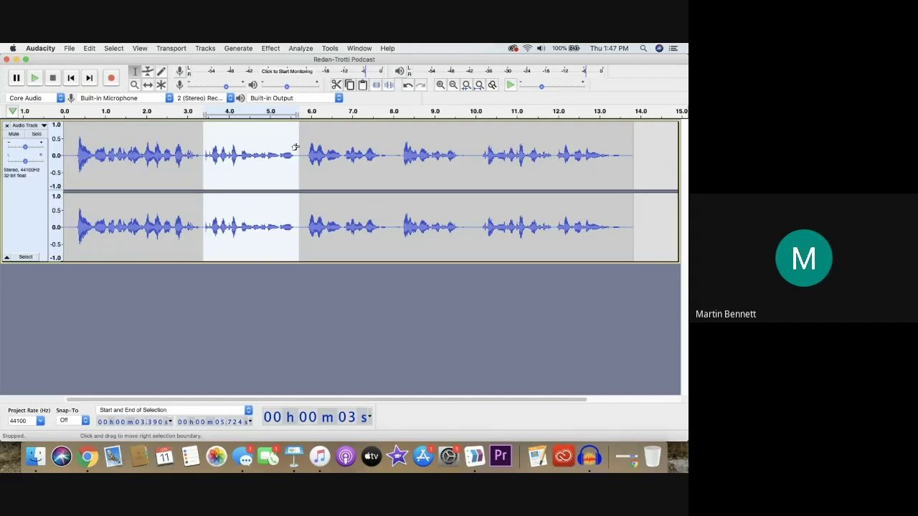
click(89, 48)
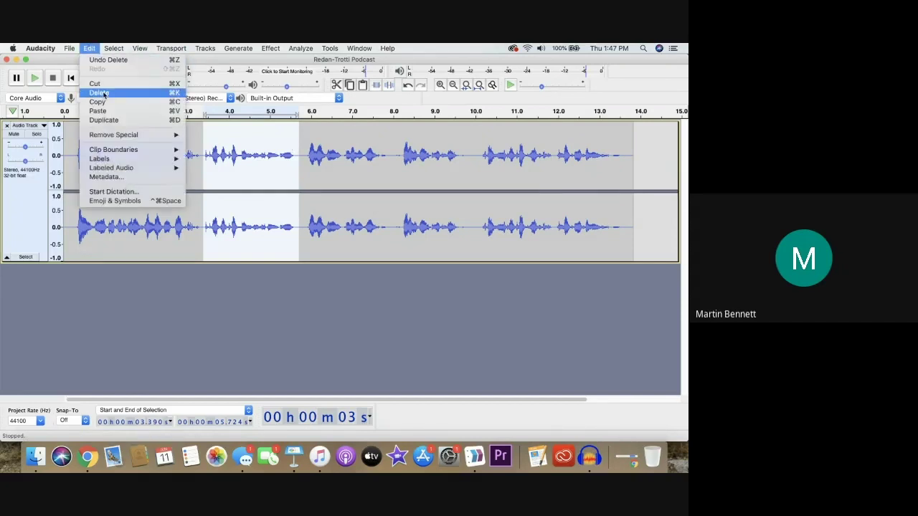
click(99, 93)
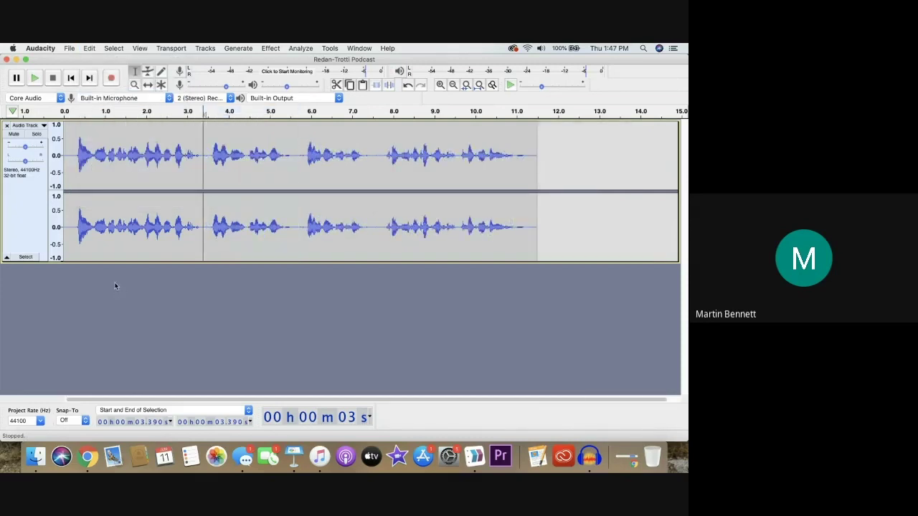
Undo the deletion of the spoken section and clear the selection on the track
click(89, 48)
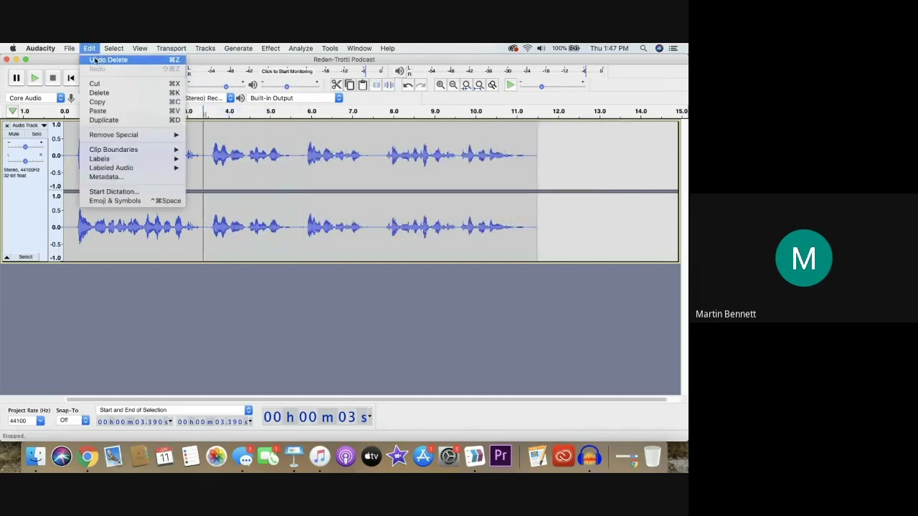
click(94, 61)
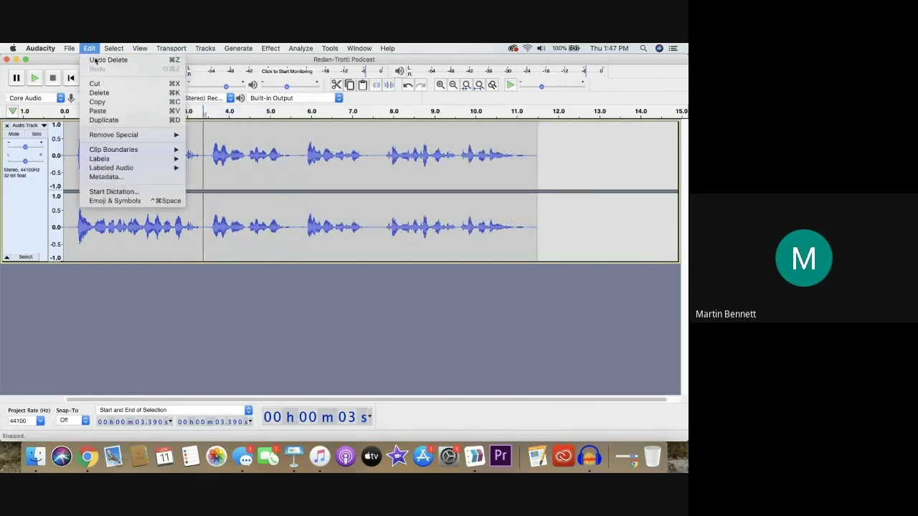
click(225, 323)
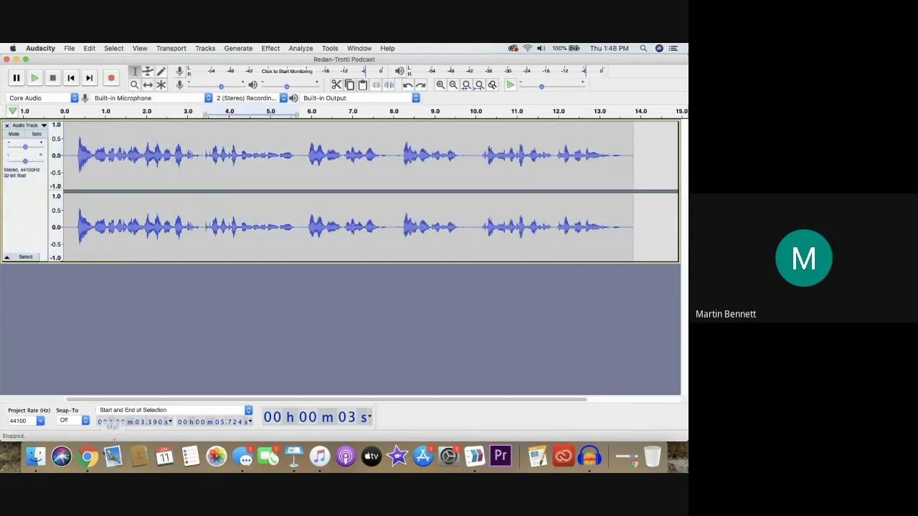
Switch to the Chrome window with the podcast script, read through the Audio Editing Checklist document and return to Audacity
right_click(87, 456)
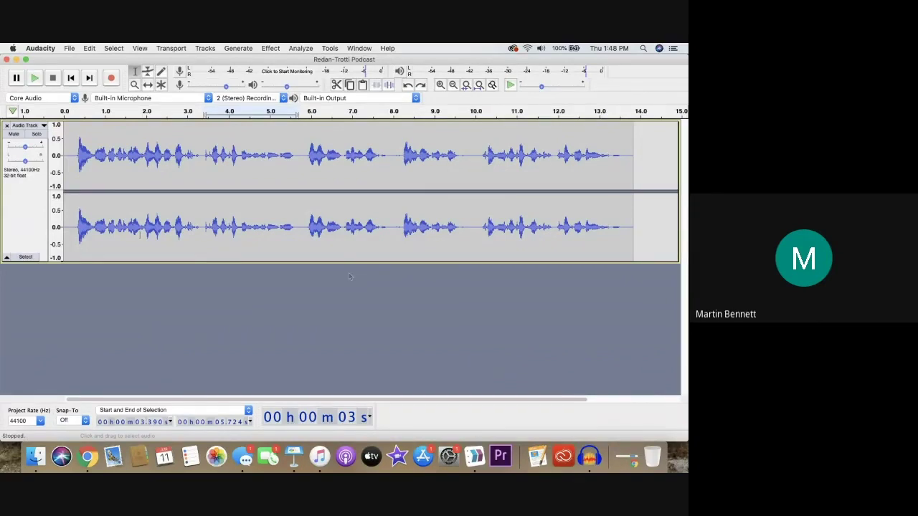
click(38, 207)
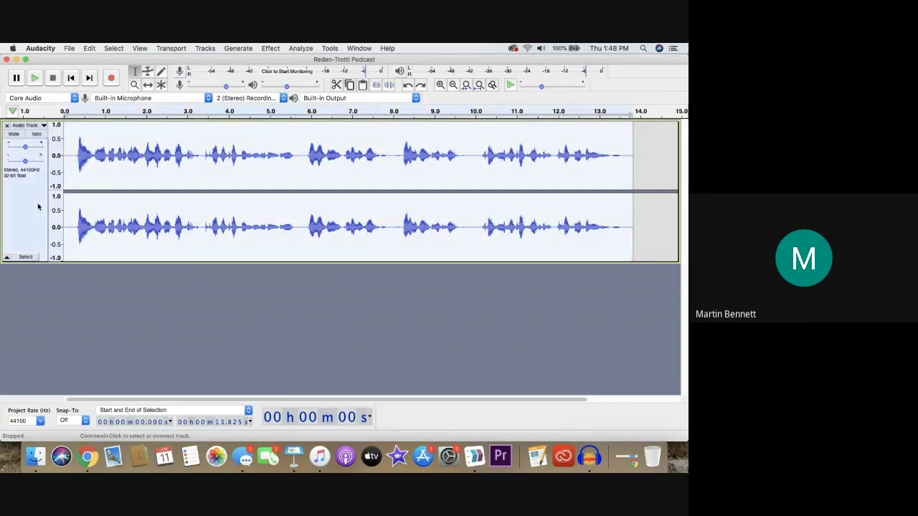
right_click(87, 464)
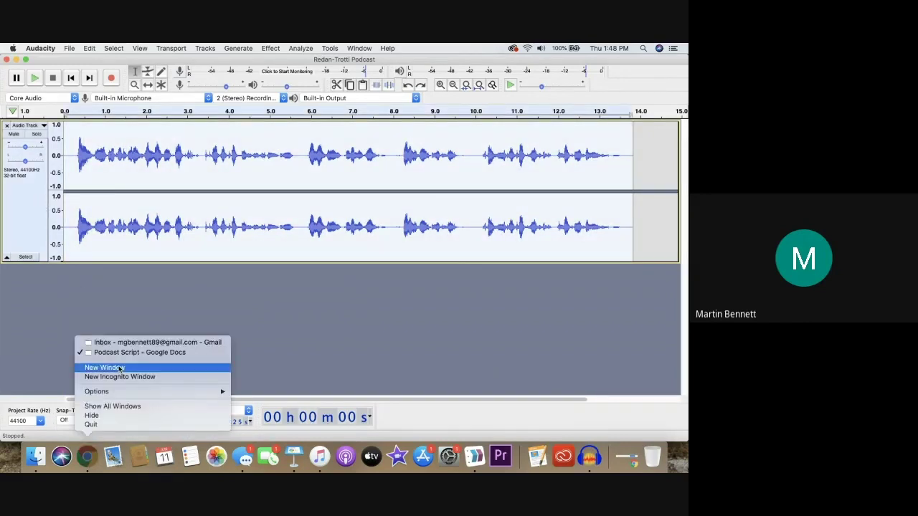
click(123, 352)
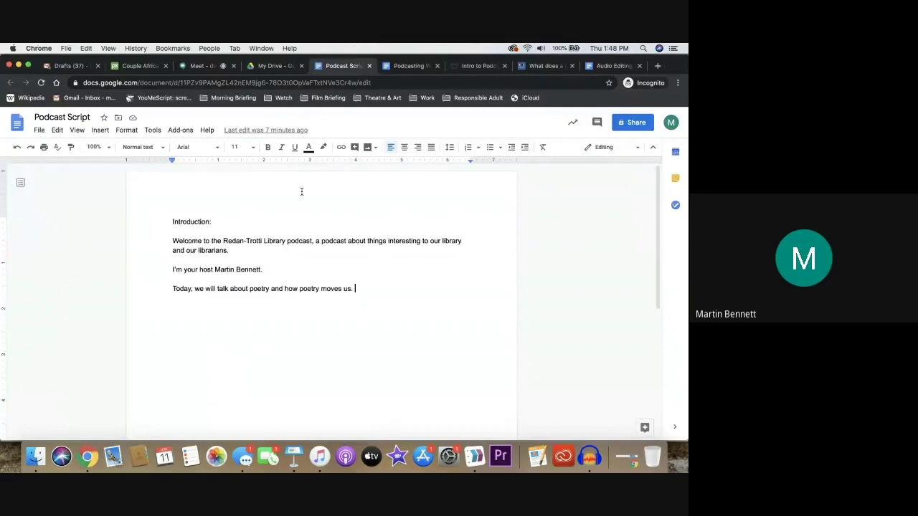
click(409, 65)
click(599, 66)
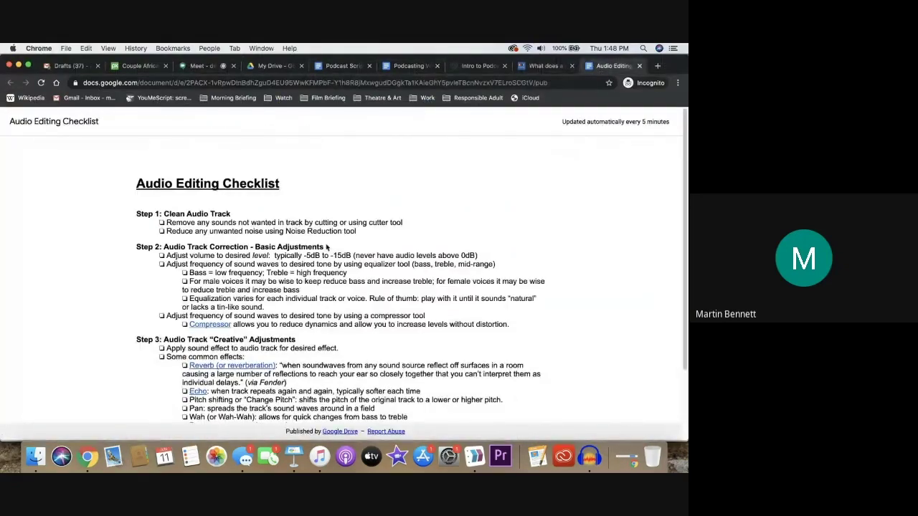
scroll(326, 246, down, 3)
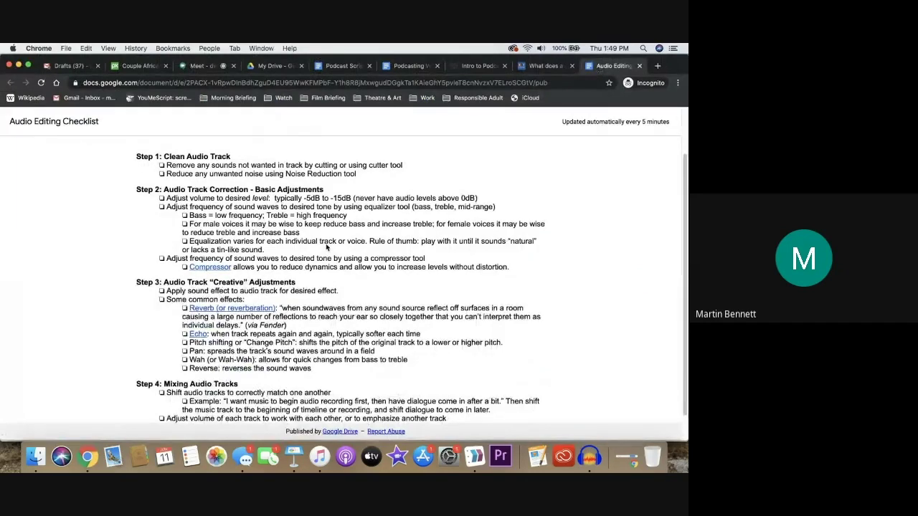
click(588, 457)
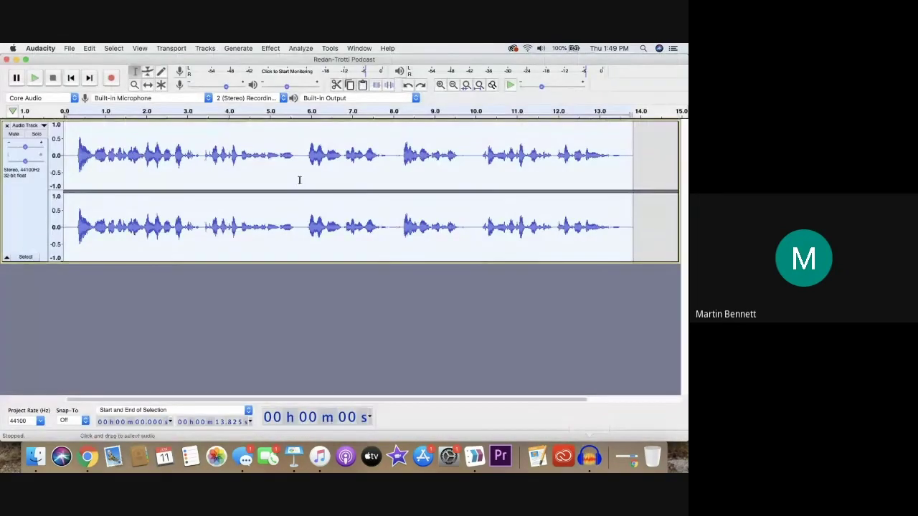
Select the quiet section near the track's end from 13.340 to 13.549 seconds and capture it as the Noise Reduction profile
click(261, 257)
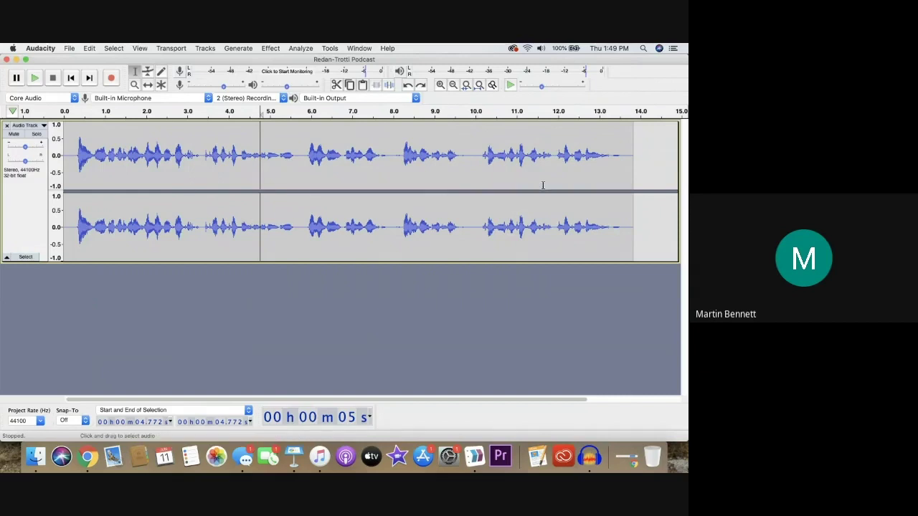
click(613, 130)
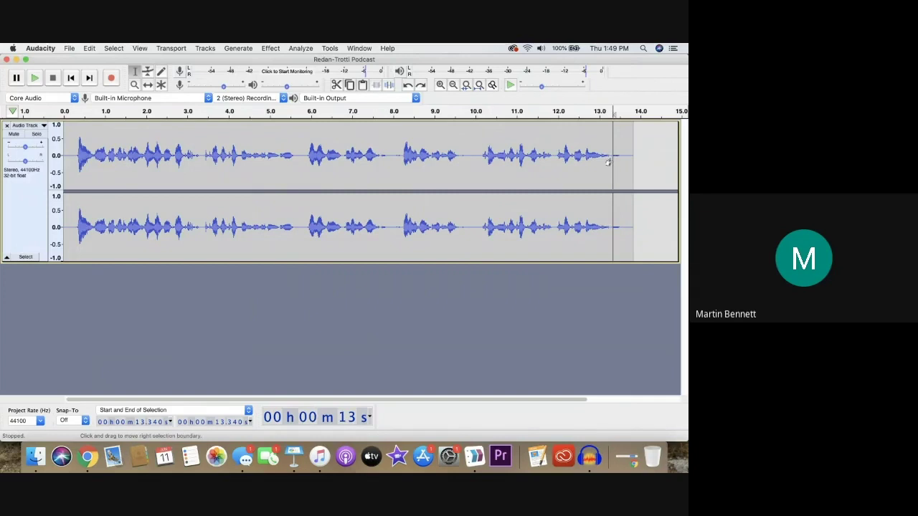
drag(607, 162, 617, 160)
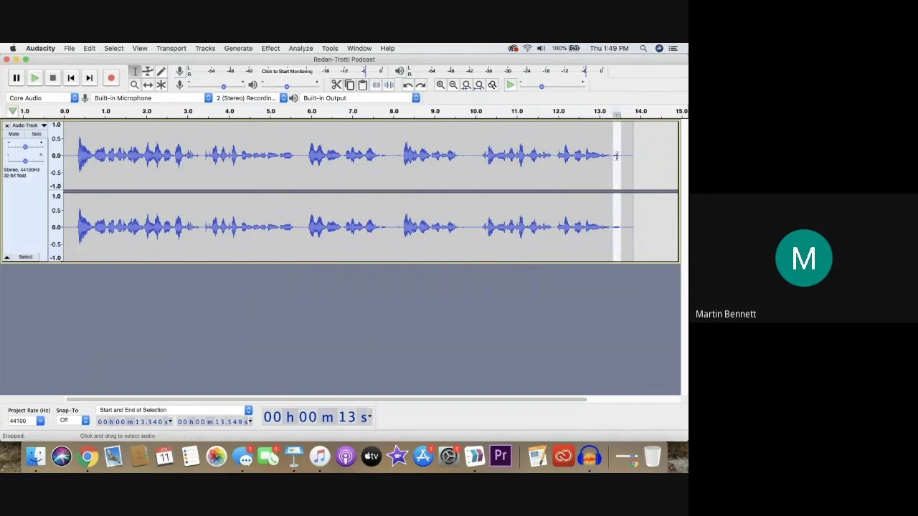
click(440, 85)
click(440, 85)
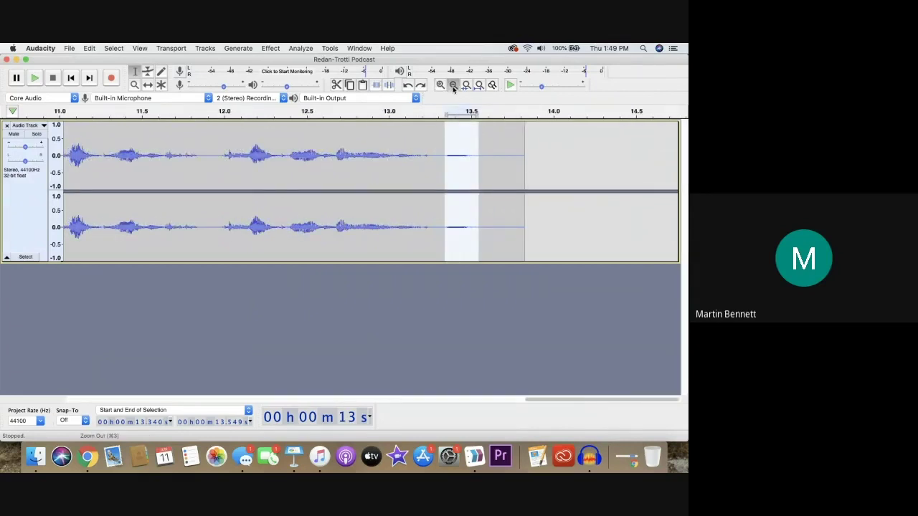
click(453, 85)
click(453, 84)
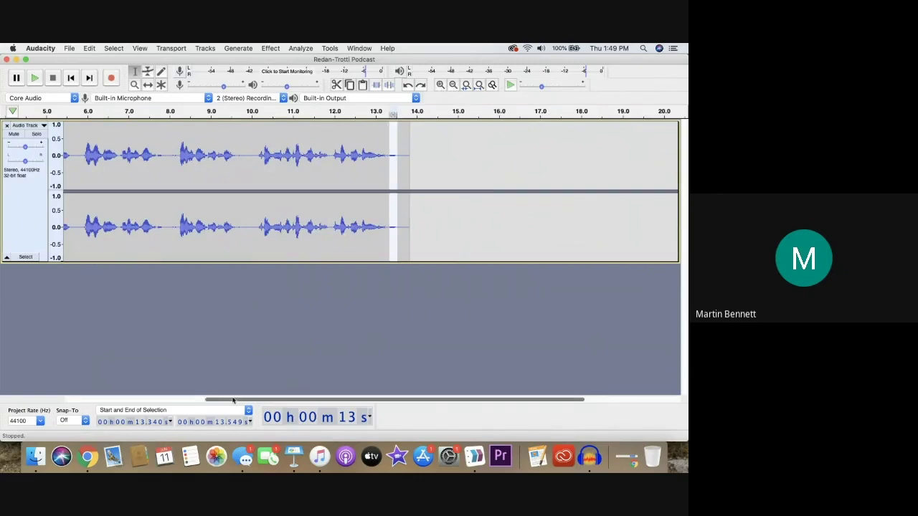
drag(234, 400, 103, 395)
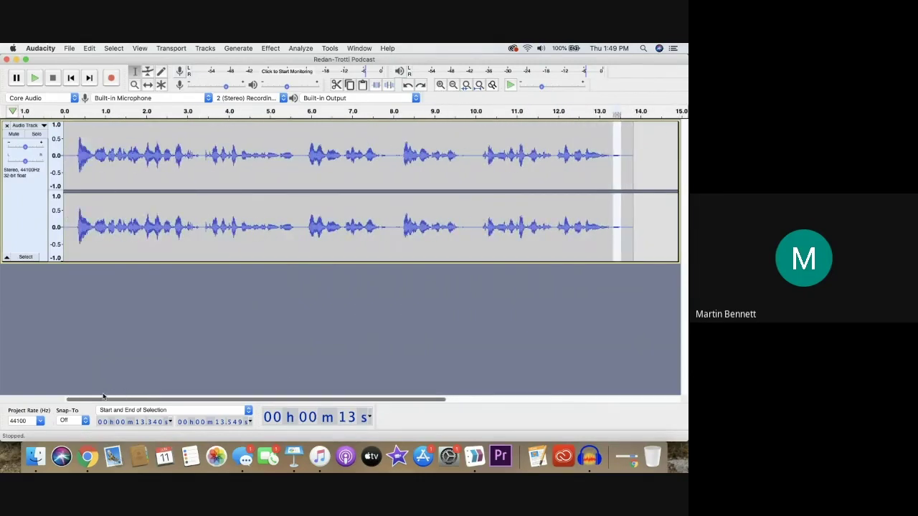
click(270, 48)
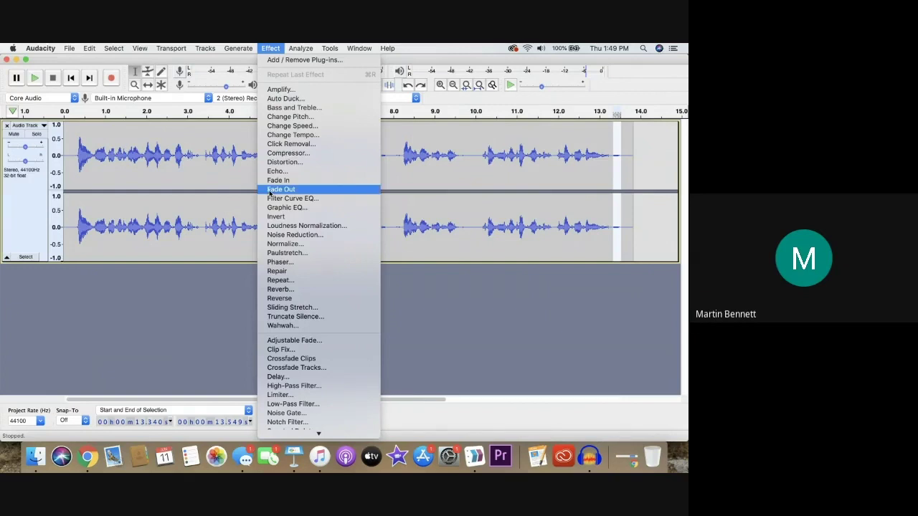
click(304, 236)
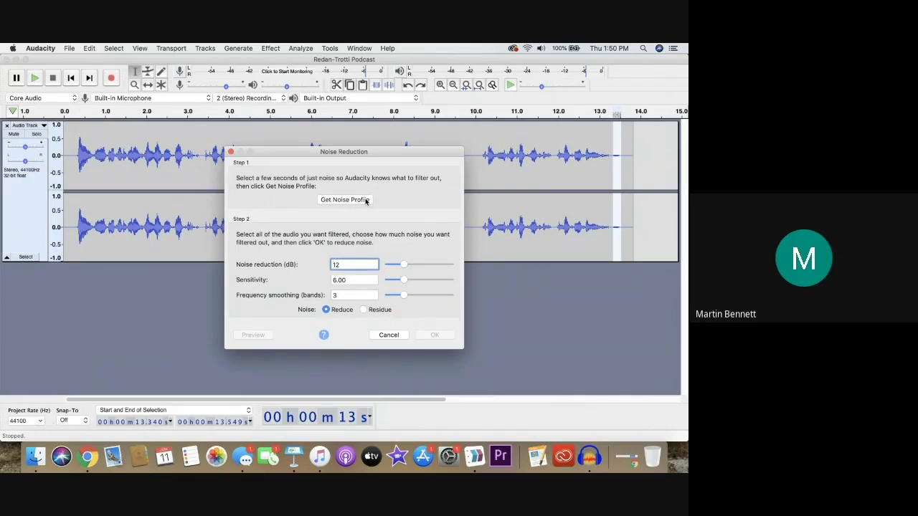
click(364, 200)
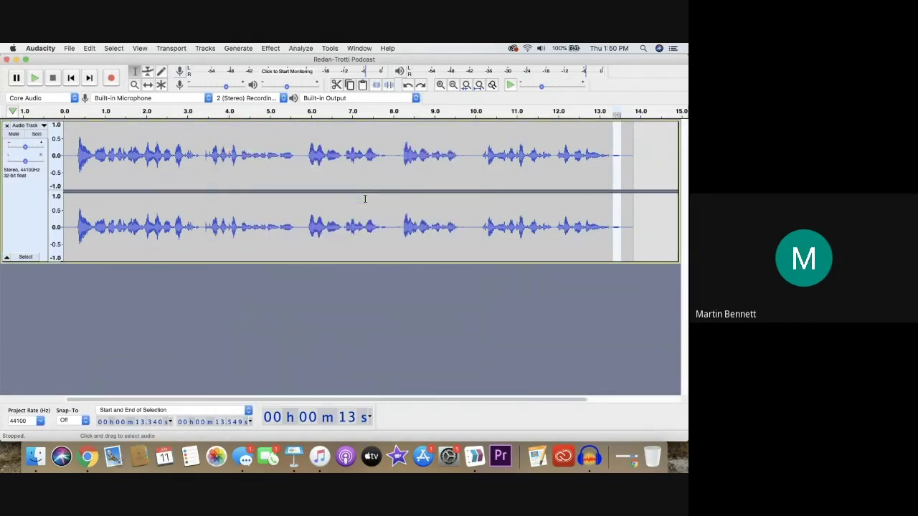
Apply Noise Reduction to the entire track with 12 dB reduction, sensitivity 6.00 and frequency smoothing 3, and clear the selection
click(161, 322)
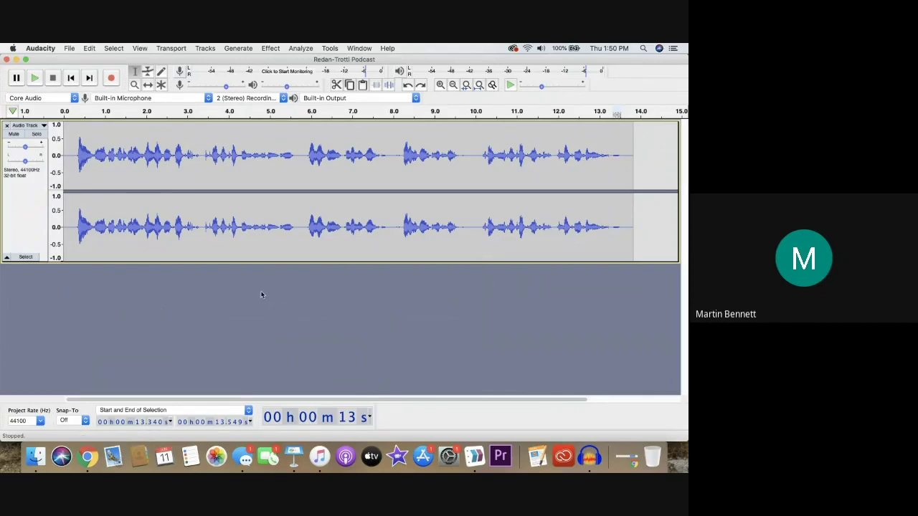
click(26, 225)
click(49, 305)
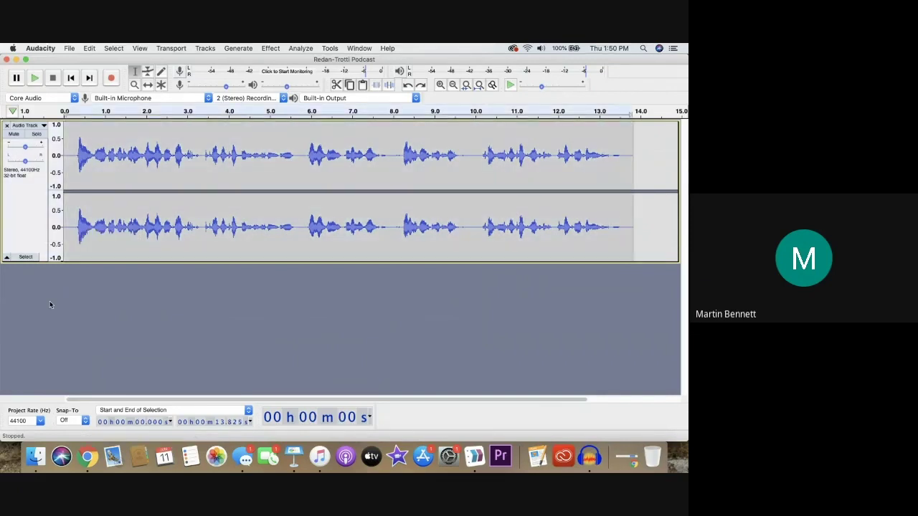
click(23, 205)
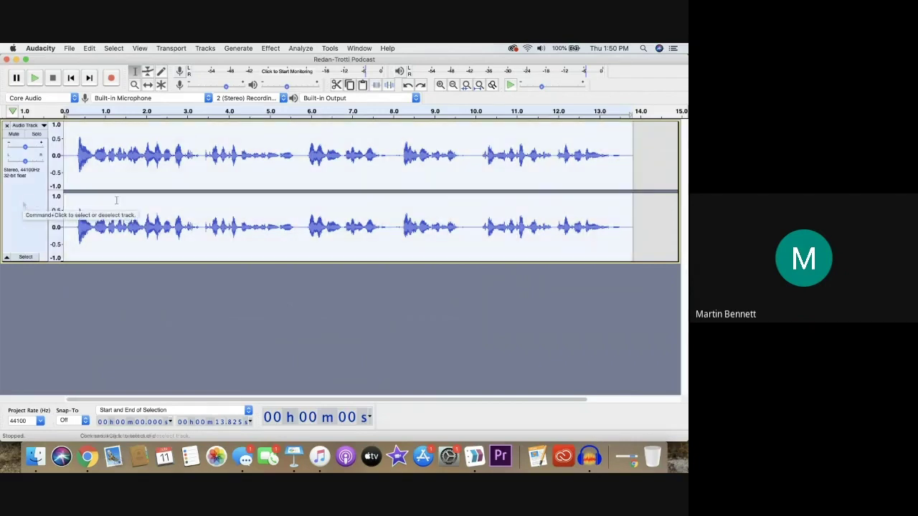
click(278, 48)
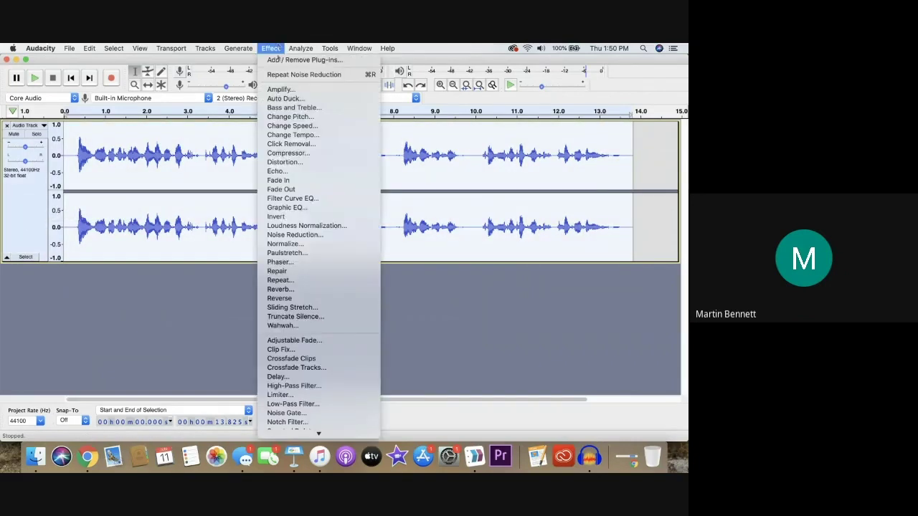
click(294, 235)
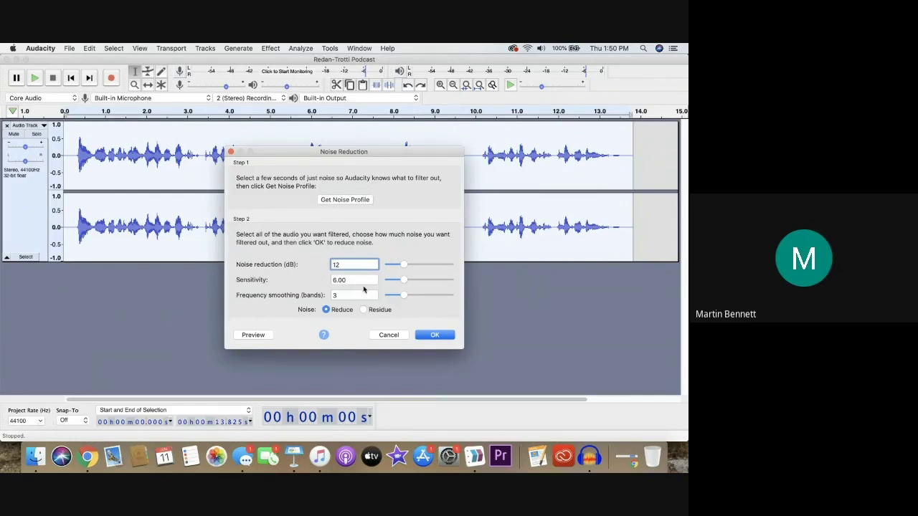
click(426, 337)
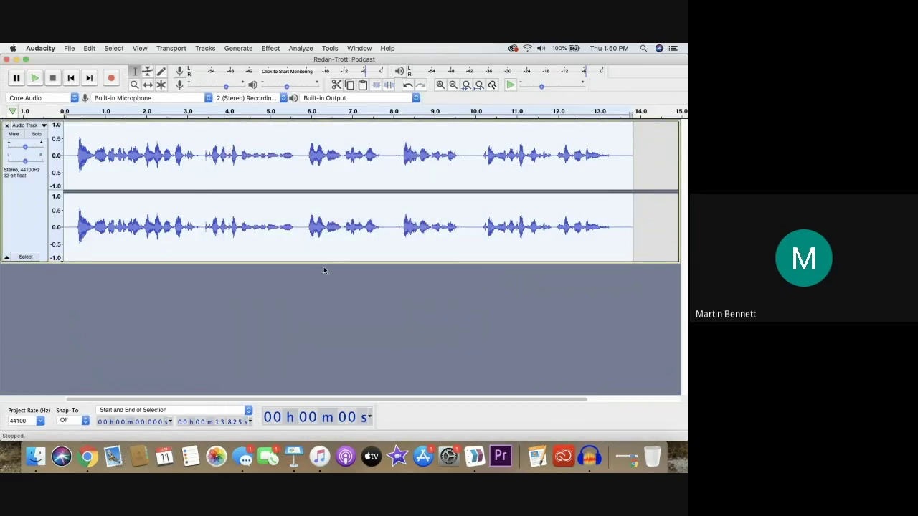
click(191, 308)
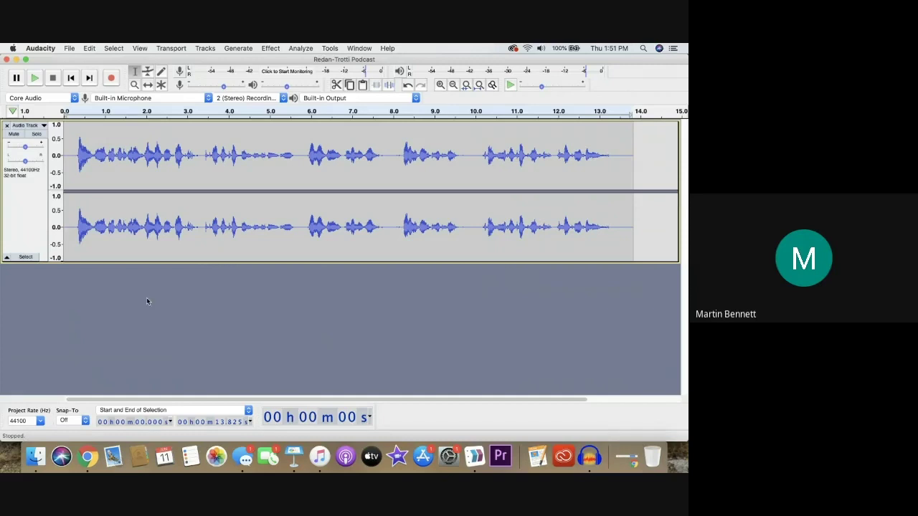
Switch to the Audio Editing Checklist in Chrome, read the basic track correction steps and return to Audacity
right_click(88, 455)
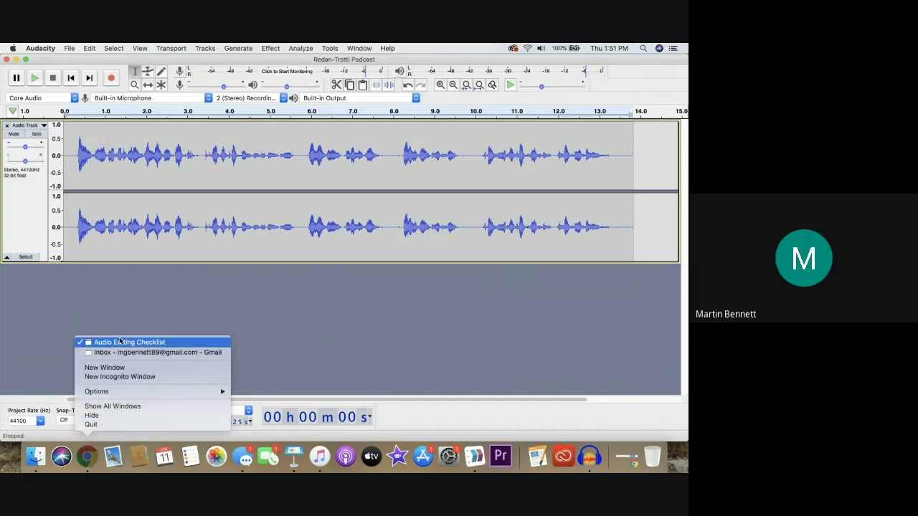
click(120, 342)
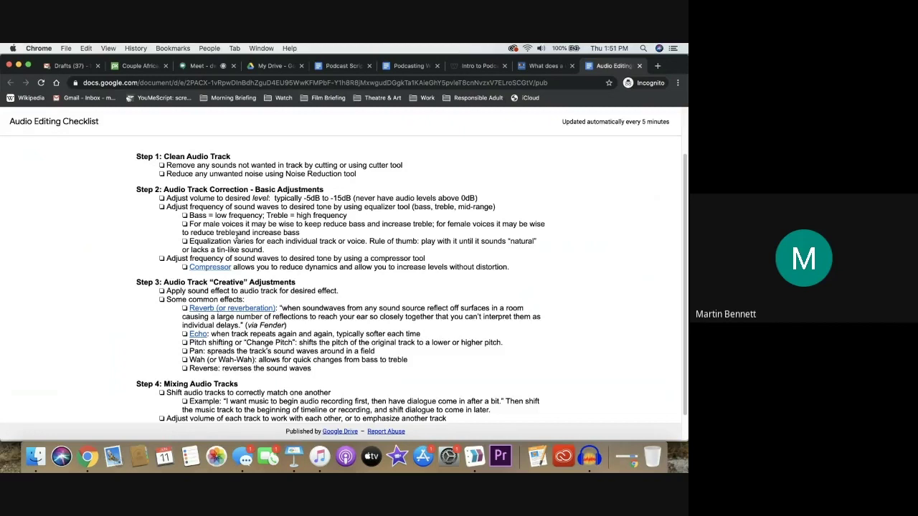
click(588, 457)
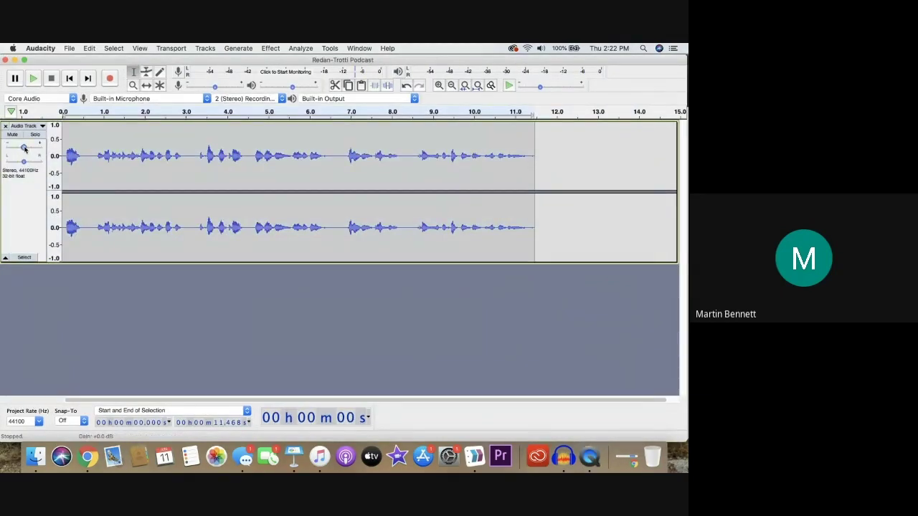
Raise the audio track's gain to +10 dB and play the track to check its level
drag(25, 148, 33, 148)
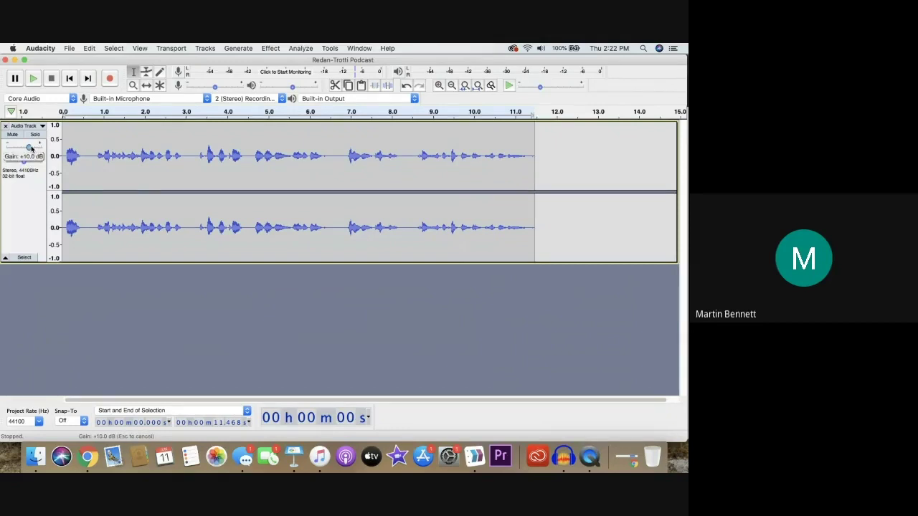
click(34, 78)
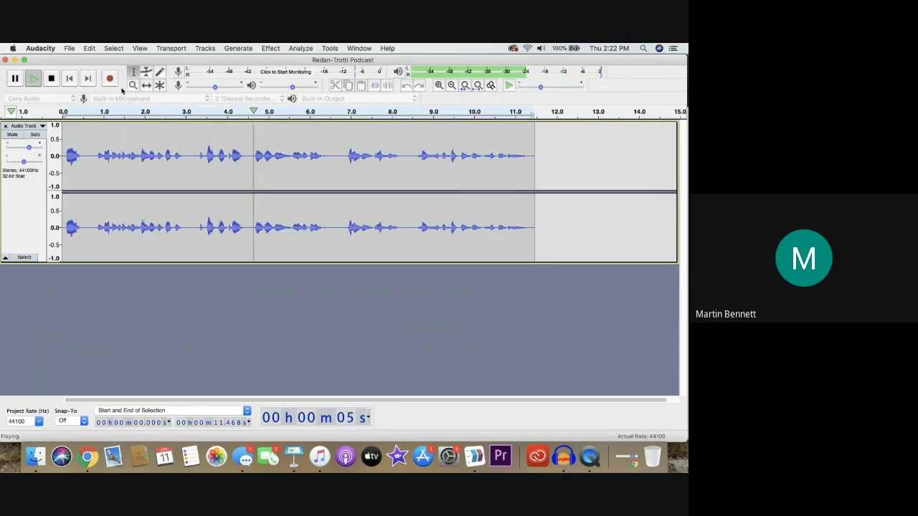
click(53, 79)
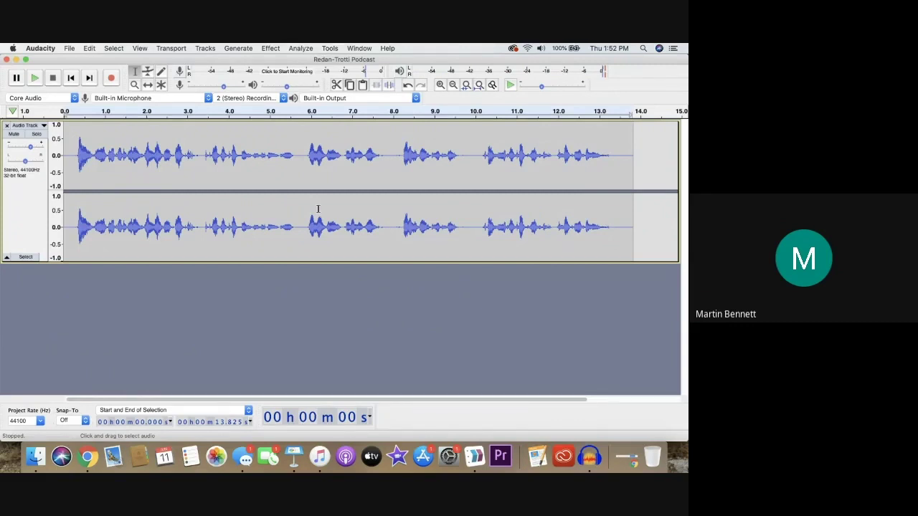
key(space)
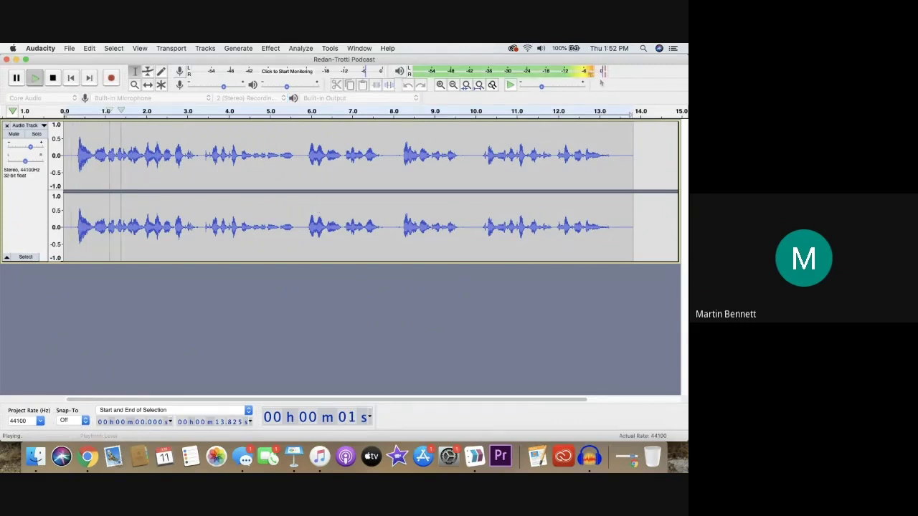
key(space)
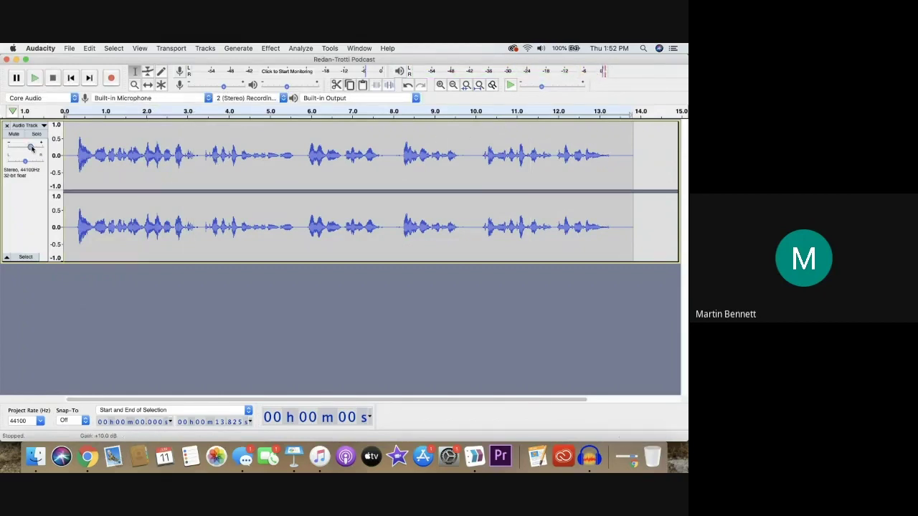
Lower the audio track's gain to -5 dB and play the beginning of the track
mouse_move(30, 147)
drag(30, 147, 17, 148)
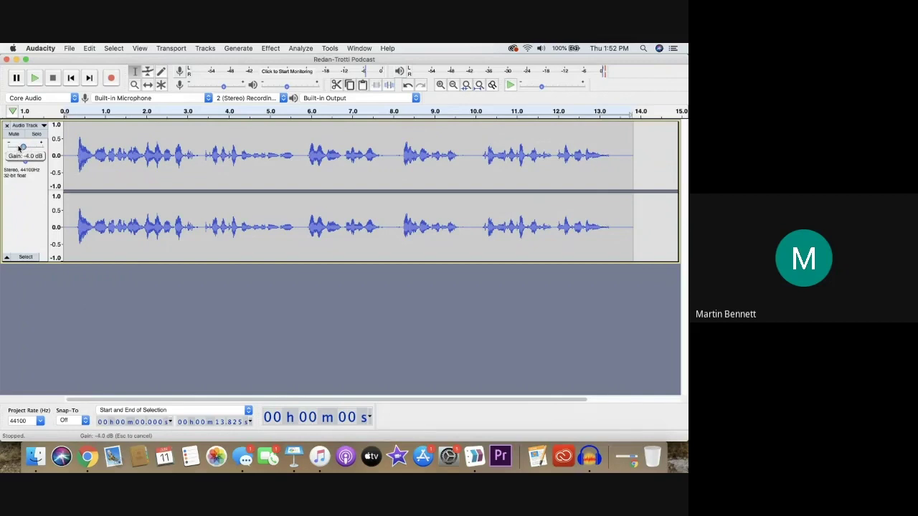
drag(18, 148, 17, 148)
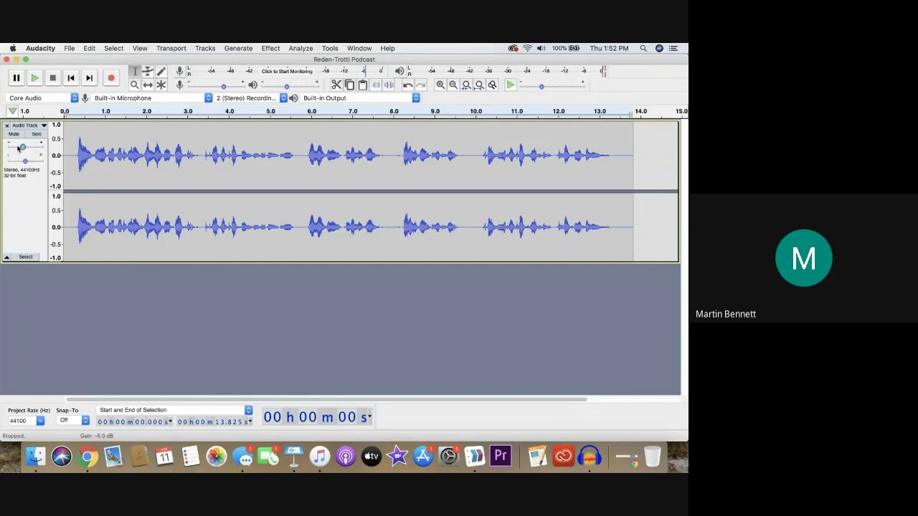
mouse_move(18, 148)
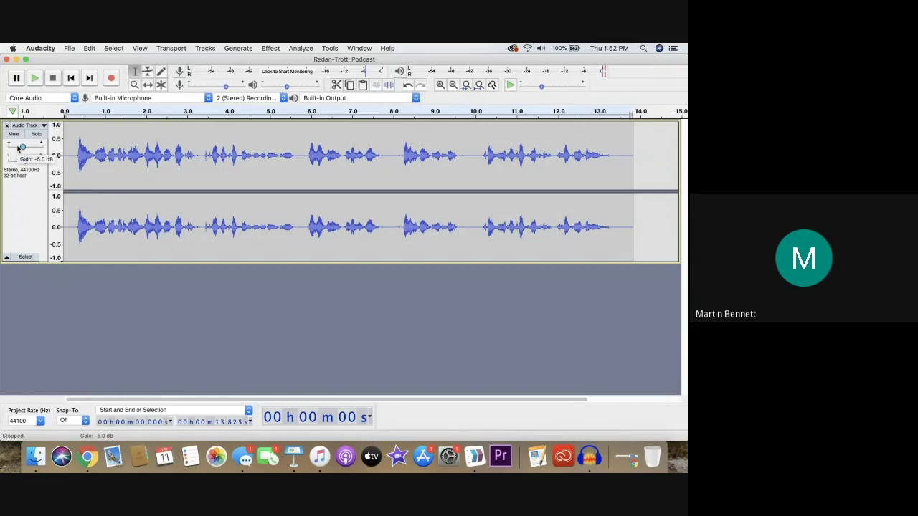
key(space)
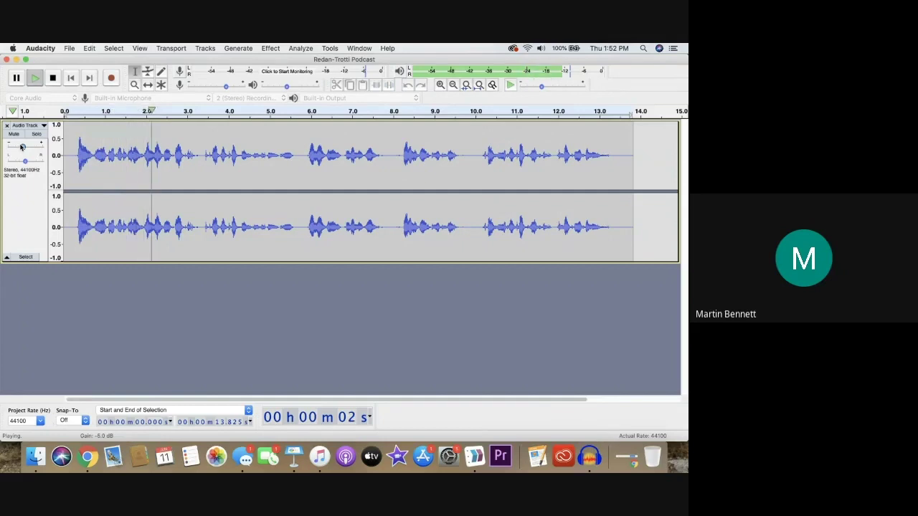
key(space)
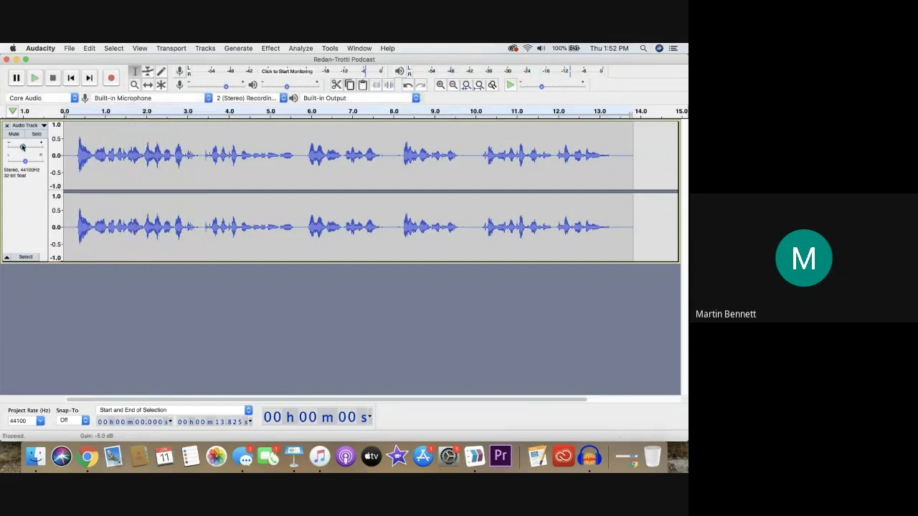
Play the track with its gain lowered to -11 dB, and settle the gain at -6 dB
drag(21, 147, 18, 147)
key(space)
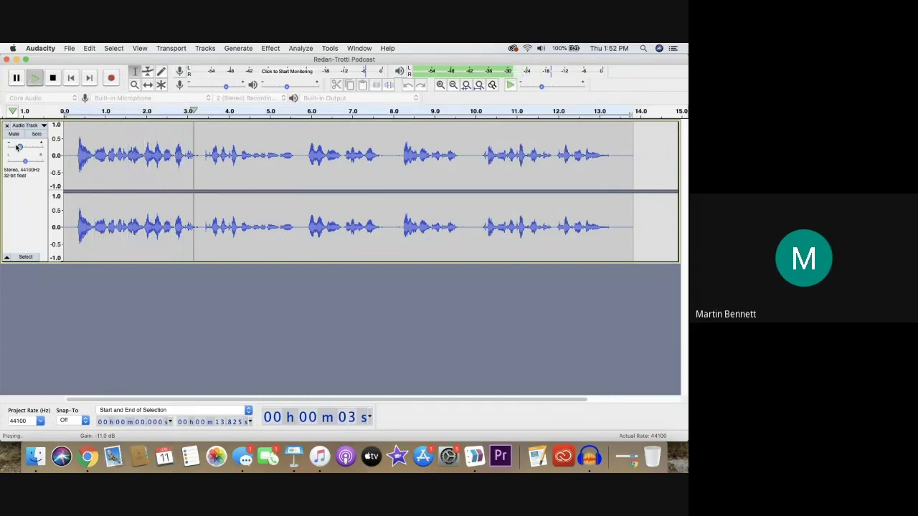
key(space)
key(XF86AudioRaiseVolume)
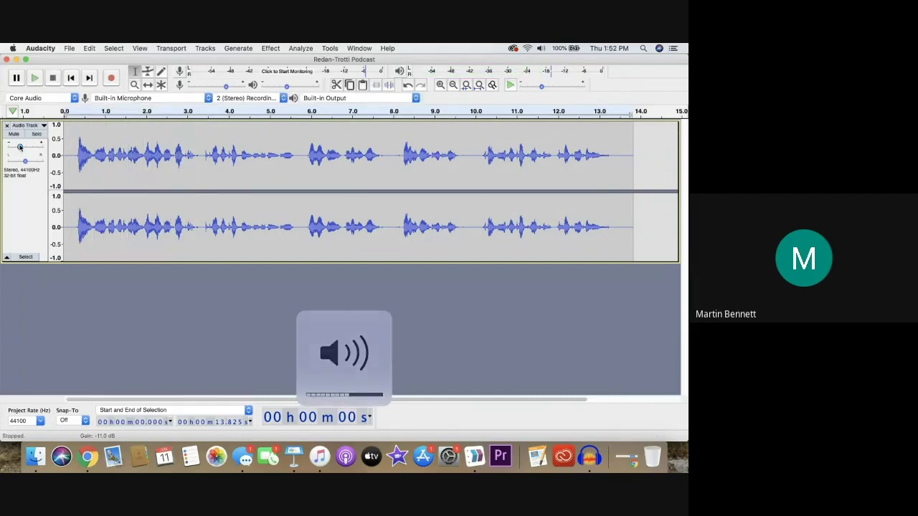
drag(18, 147, 24, 148)
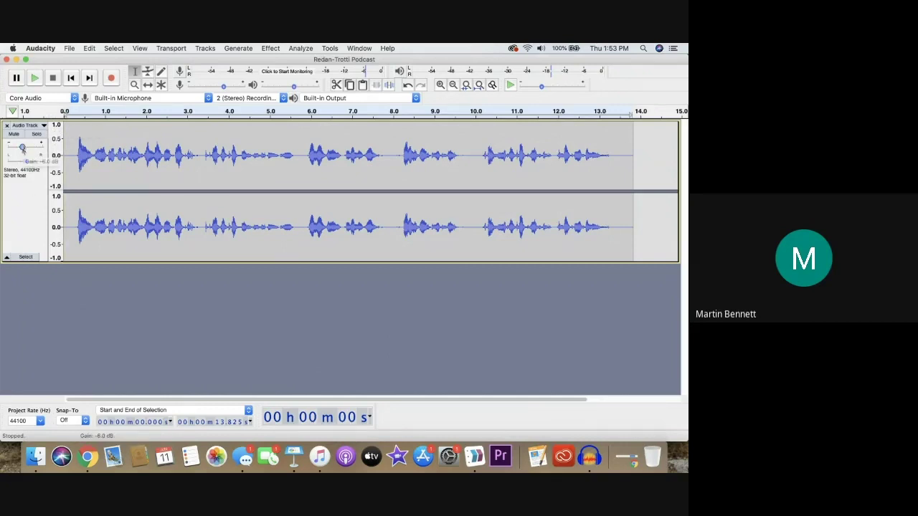
Switch to the Audio Editing Checklist in Chrome and highlight the line defining bass and treble frequencies
right_click(90, 458)
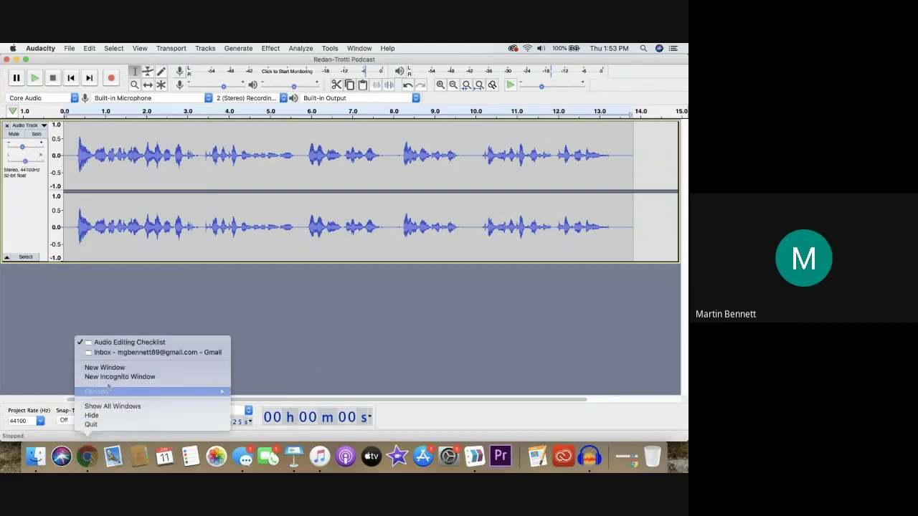
click(128, 343)
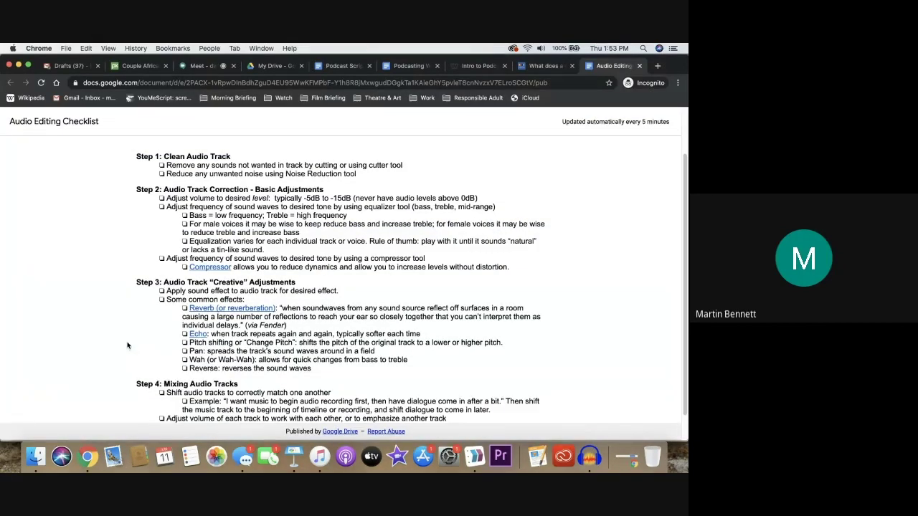
triple_click(222, 212)
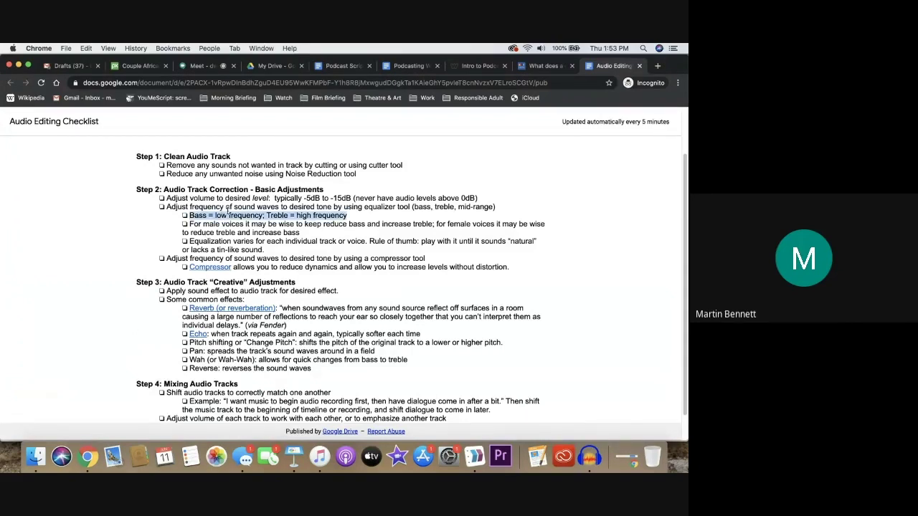
Clear the highlighted line and enlarge the Audio Editing Checklist page by two zoom levels
click(305, 216)
click(677, 83)
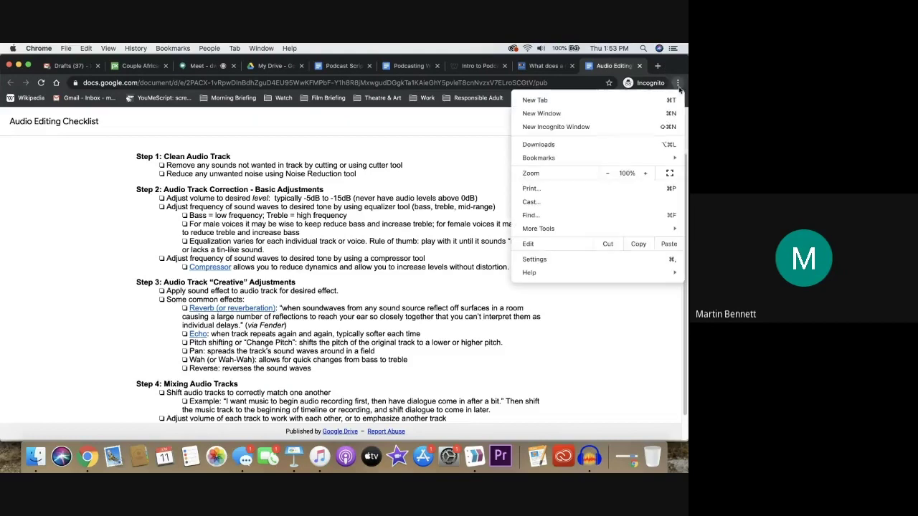
click(645, 174)
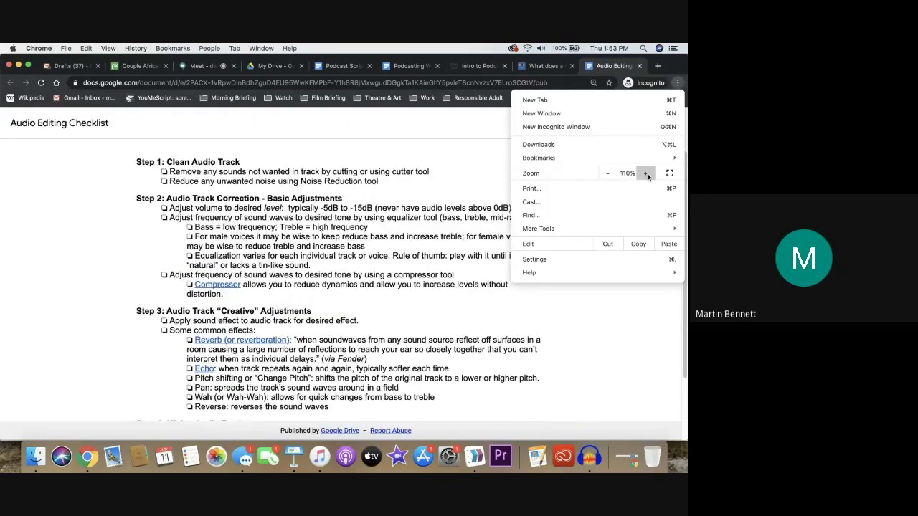
click(646, 174)
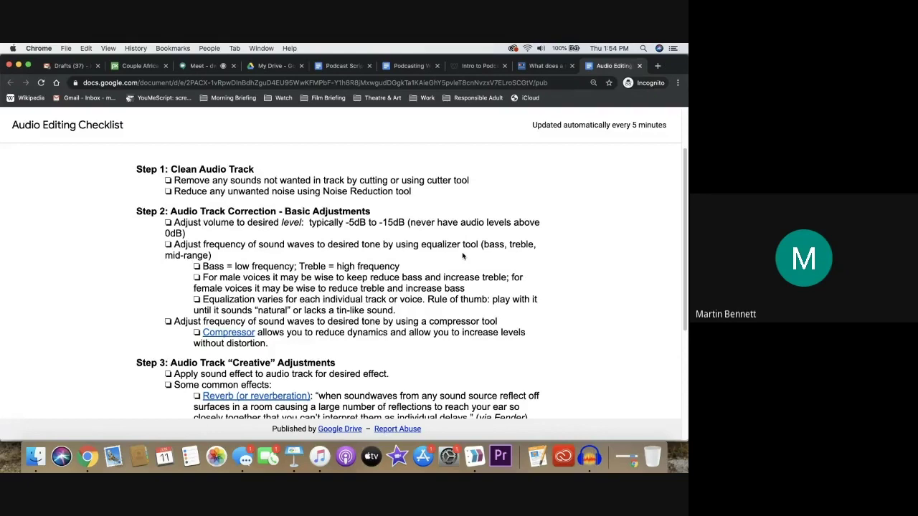
Switch to Audacity and select the entire audio track
key(super+Tab)
click(19, 224)
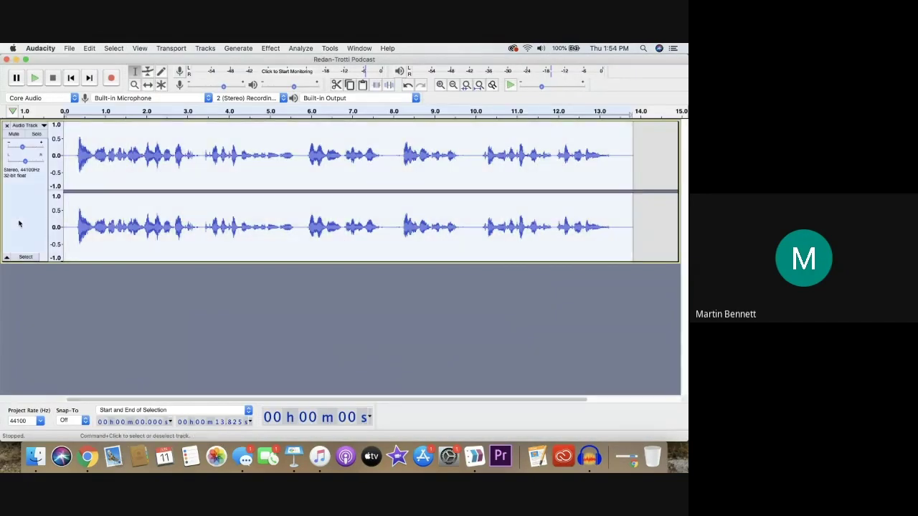
click(64, 281)
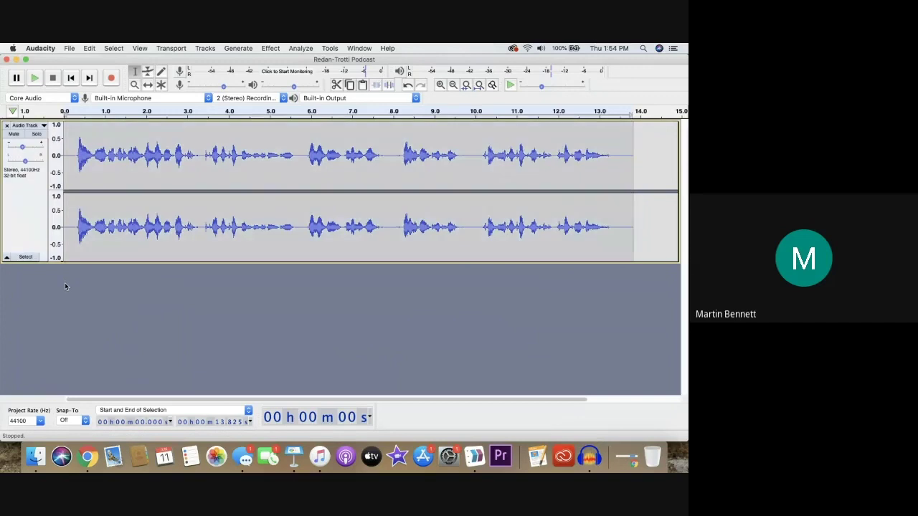
click(38, 211)
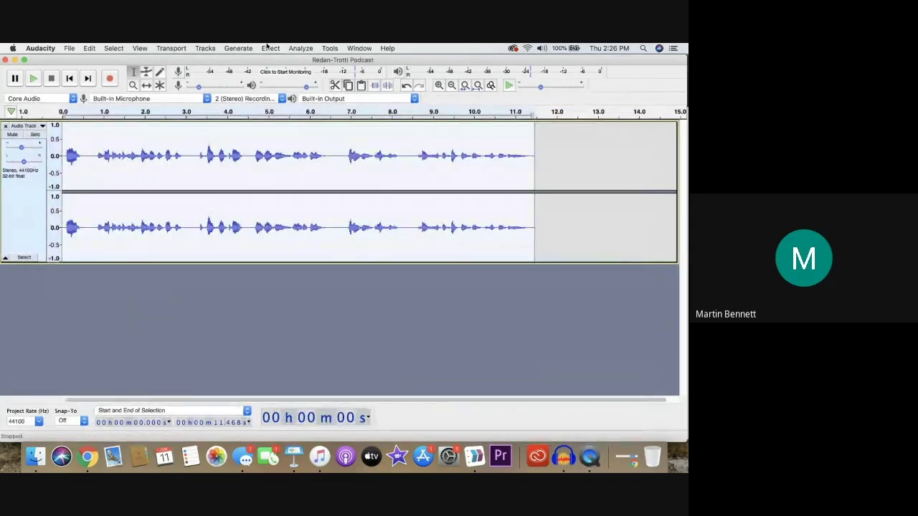
Lower the bass to -10 dB in the Bass and Treble effect, close it without applying, and play the start of the track
click(270, 48)
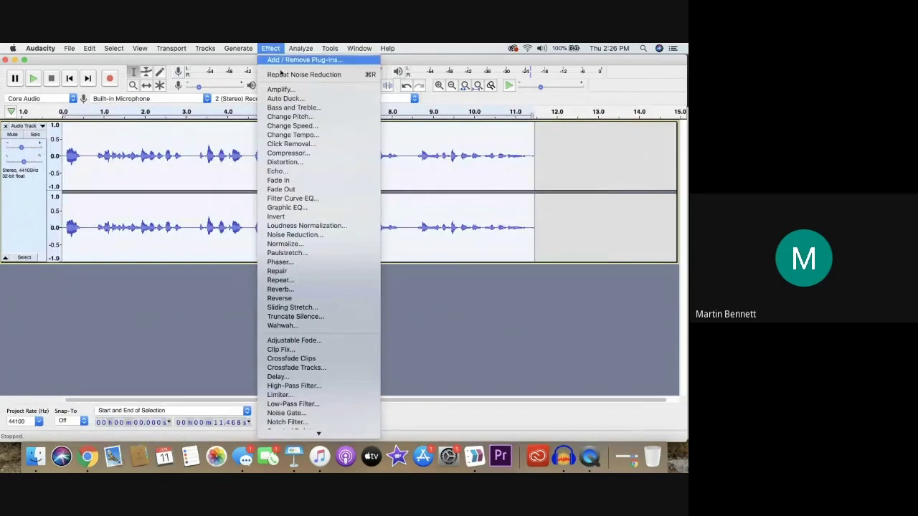
click(285, 108)
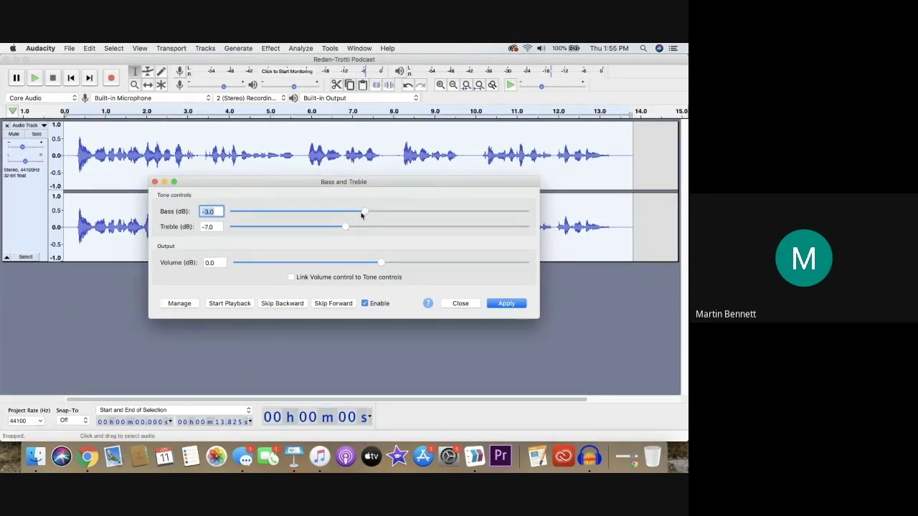
drag(363, 213, 326, 215)
click(456, 305)
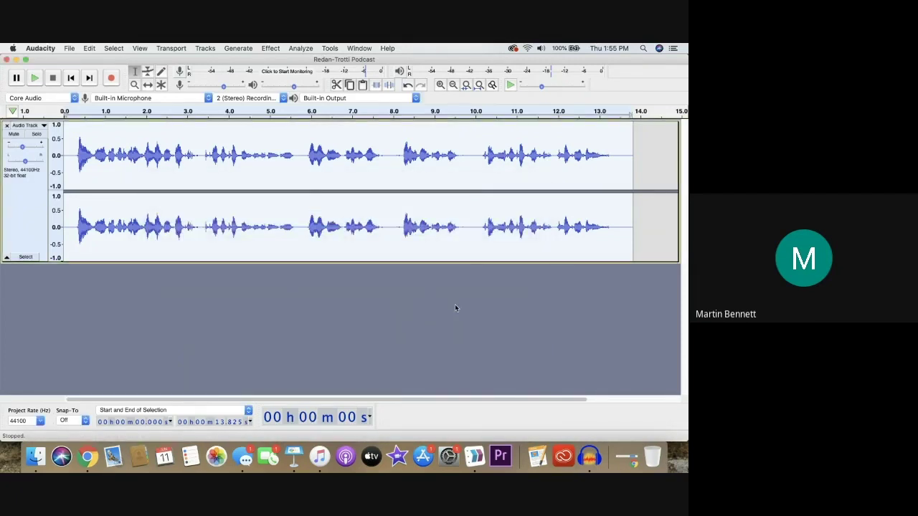
key(space)
key(XF86AudioRaiseVolume)
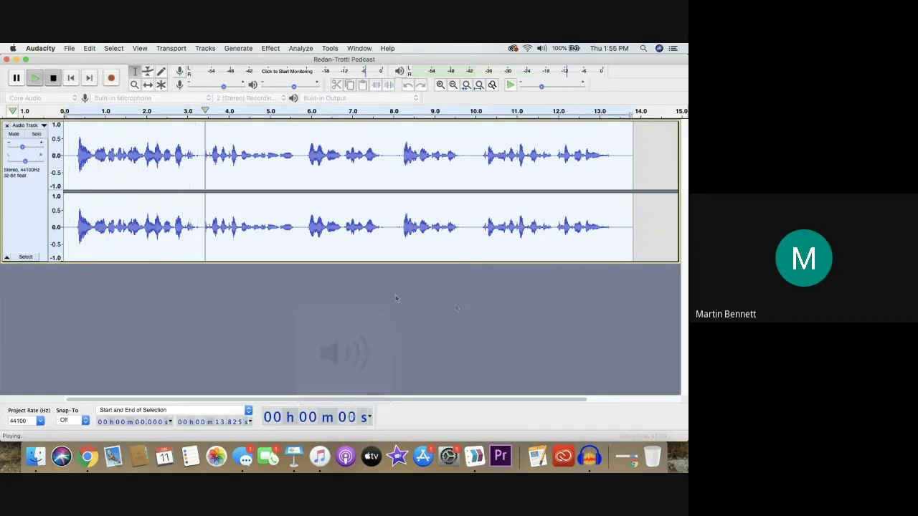
key(space)
Apply Bass and Treble to the track with the bass at -11 dB, and play the beginning to check the tone
click(270, 49)
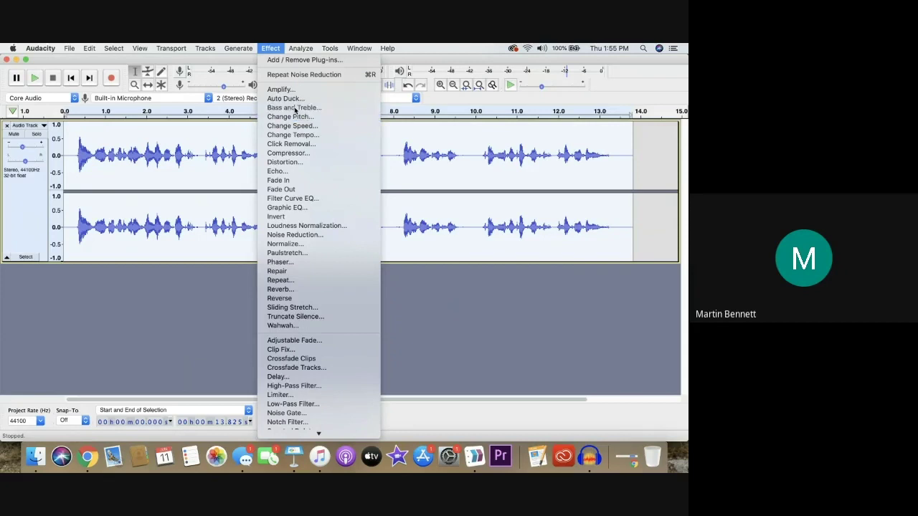
click(305, 109)
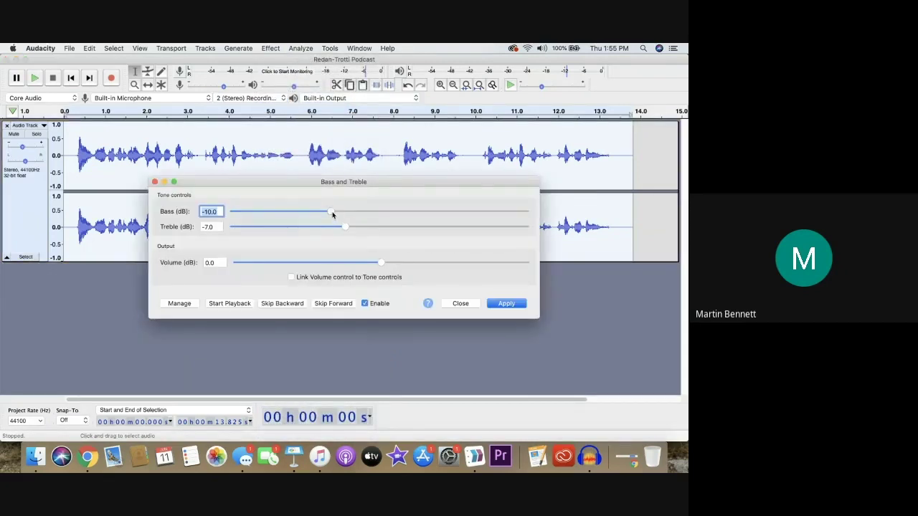
drag(332, 214, 327, 213)
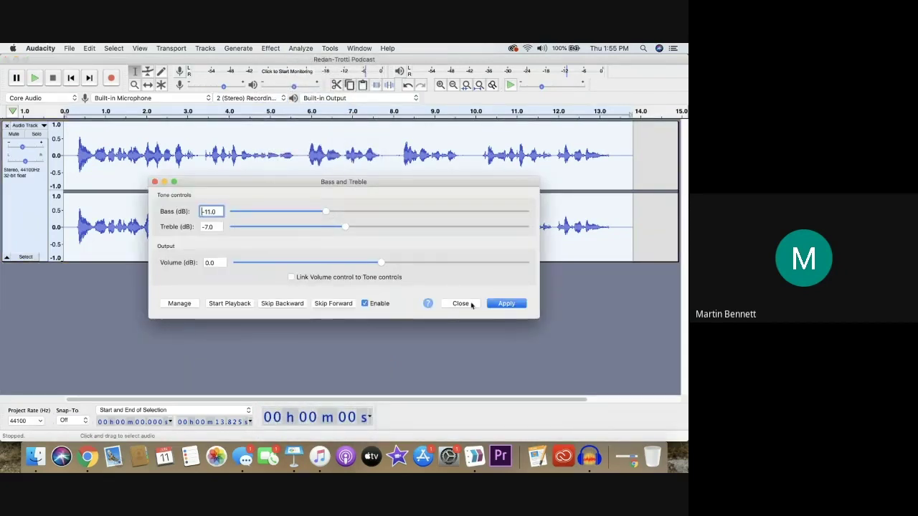
click(495, 304)
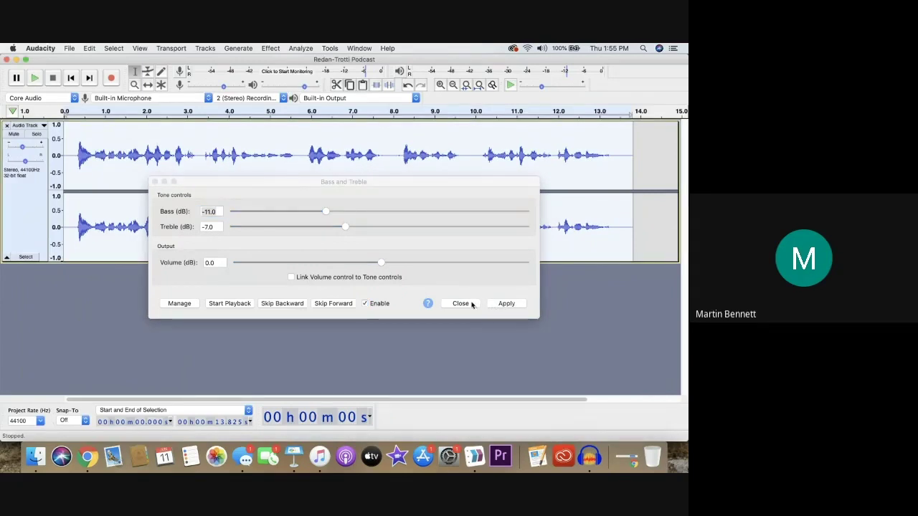
click(460, 303)
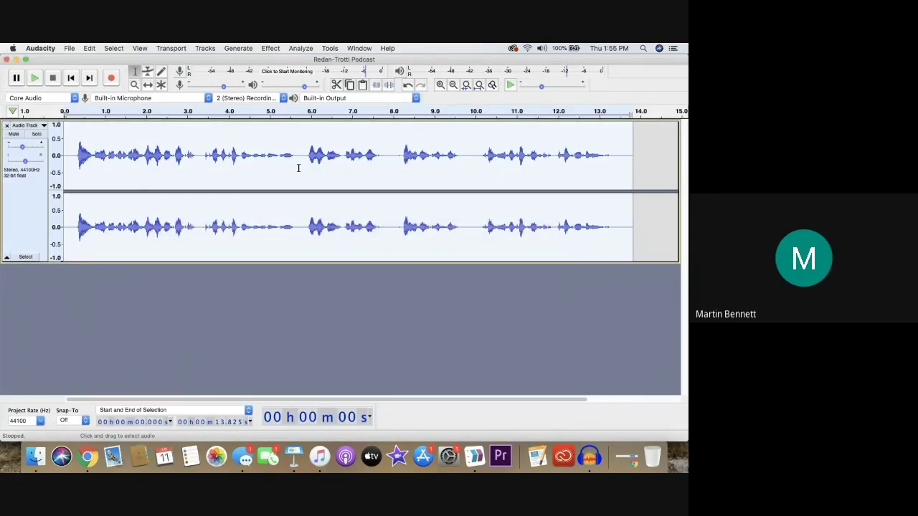
key(space)
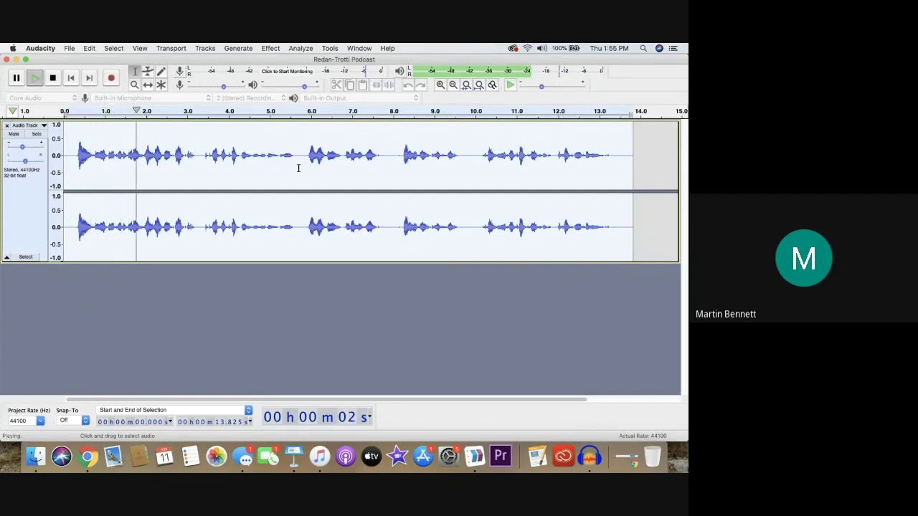
key(space)
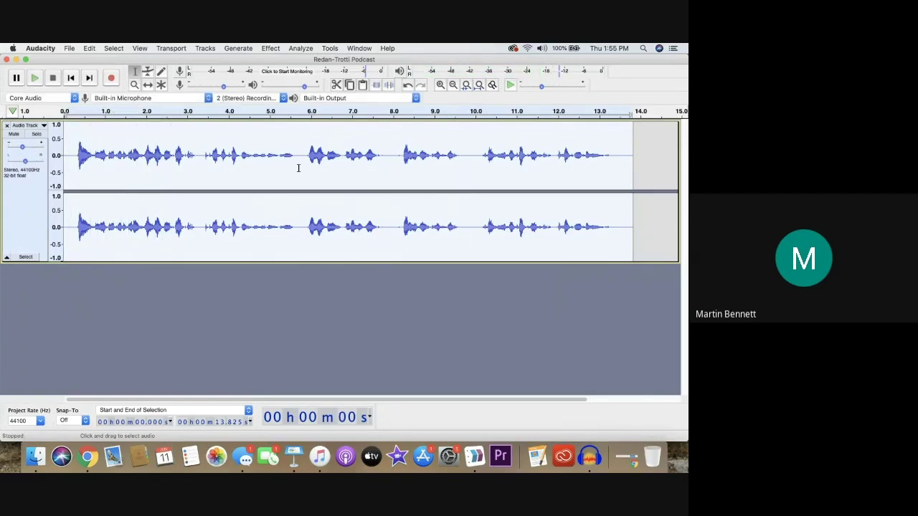
Apply Bass and Treble again with the treble raised to -4 dB, and play the track to check the tone
click(228, 48)
mouse_move(208, 47)
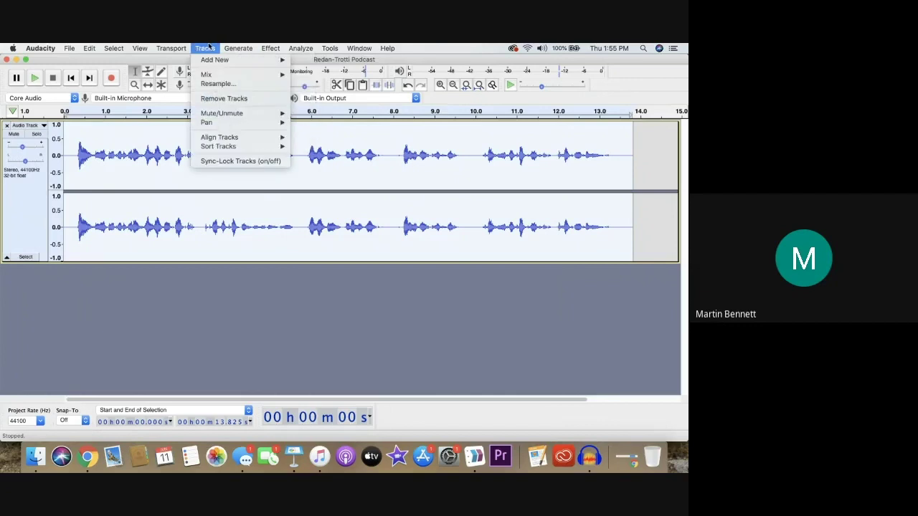
mouse_move(270, 48)
click(293, 107)
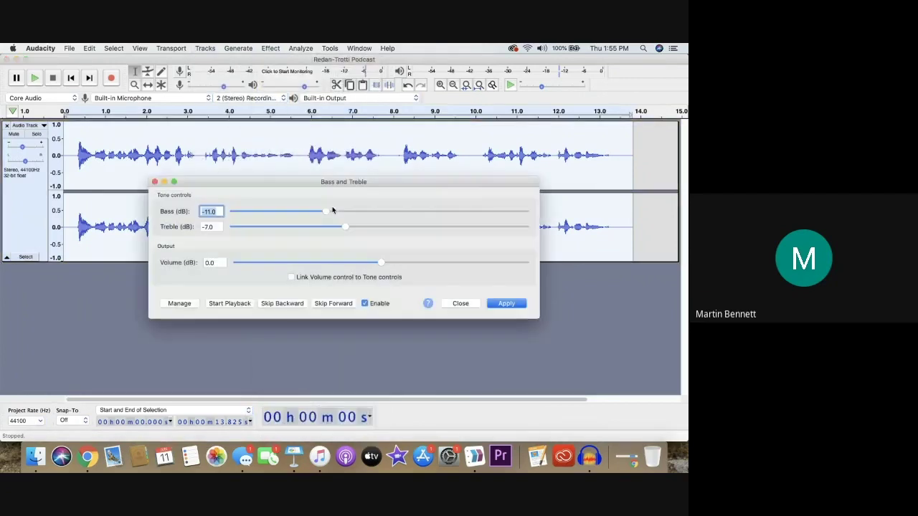
drag(346, 227, 360, 226)
click(506, 304)
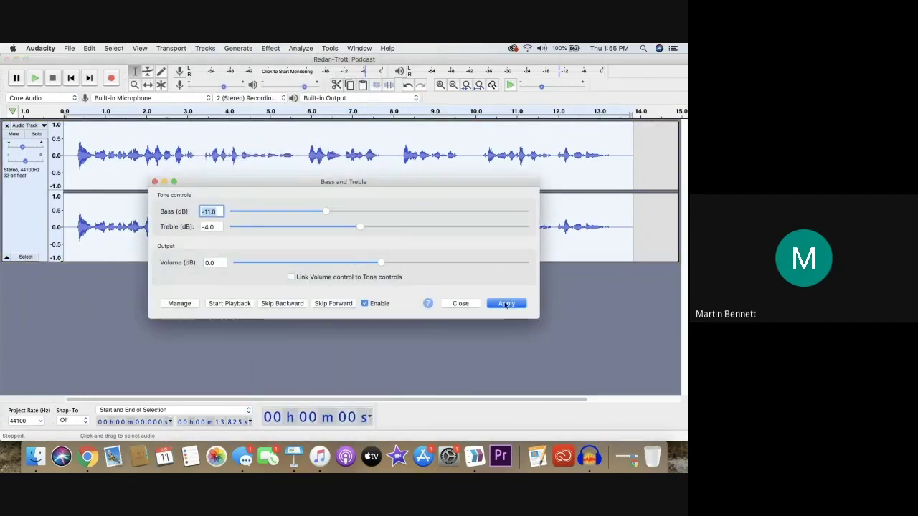
click(468, 304)
key(space)
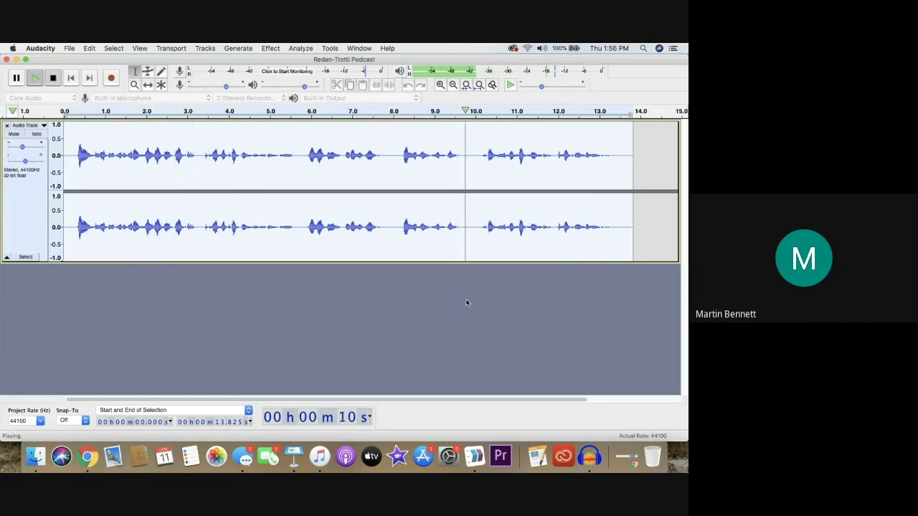
key(space)
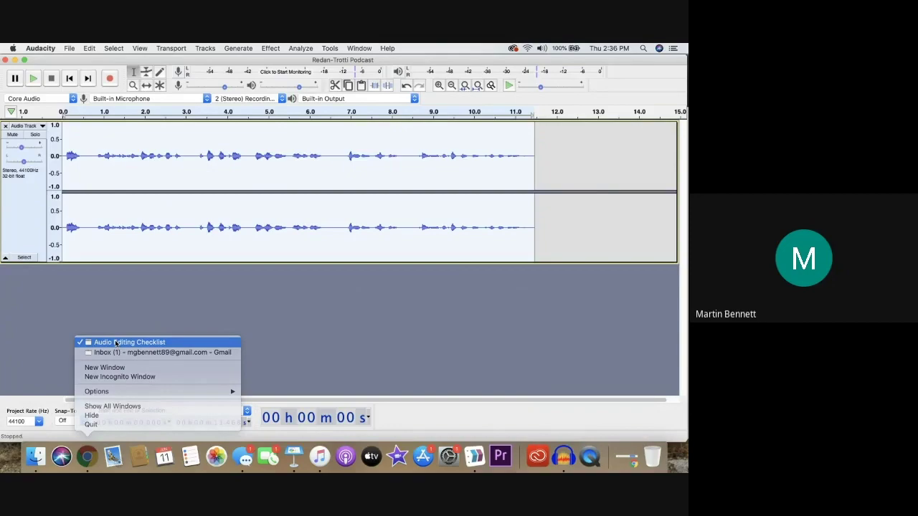
Switch to the Audio Editing Checklist in Chrome and review the compressor, creative adjustments and mixing items
click(118, 342)
scroll(115, 344, down, 5)
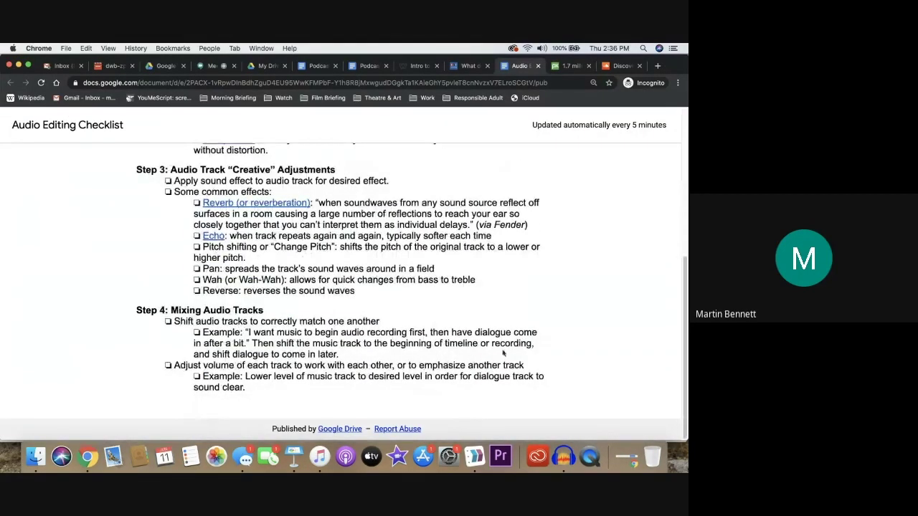
scroll(494, 328, up, 2)
scroll(497, 334, up, 3)
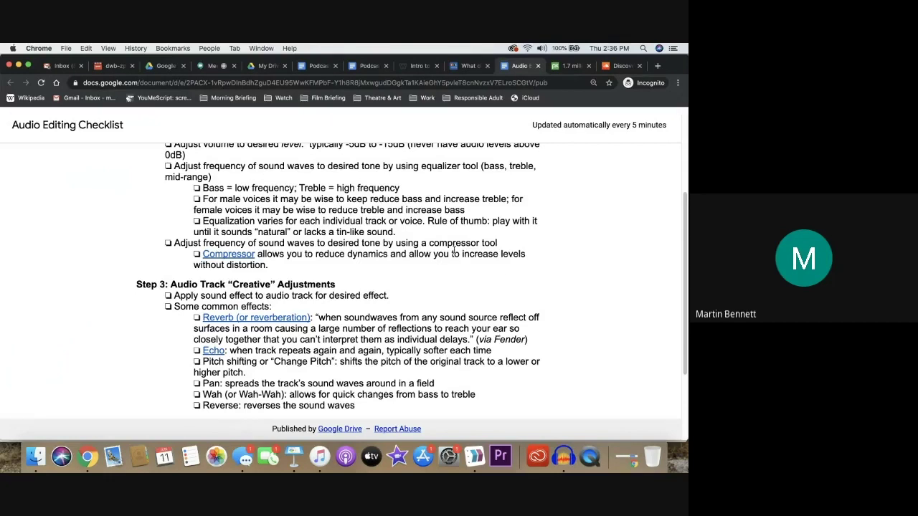
scroll(454, 251, down, 1)
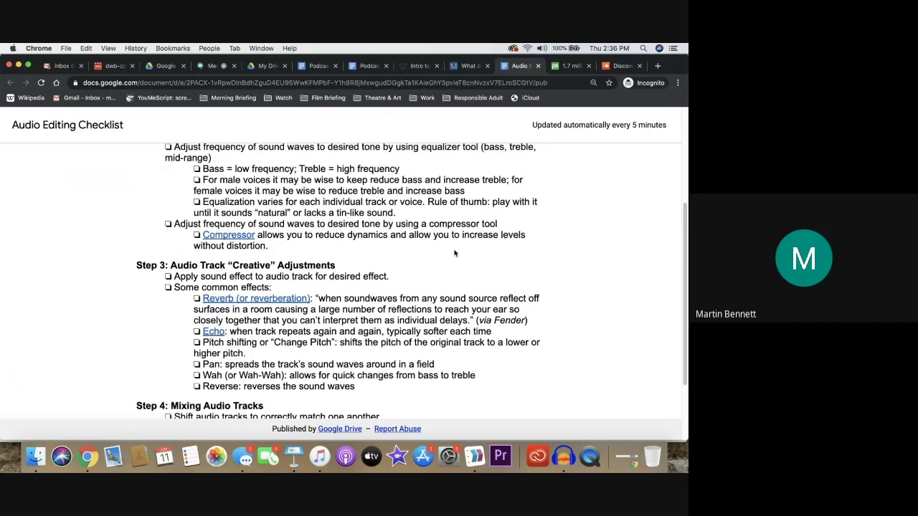
scroll(454, 252, down, 5)
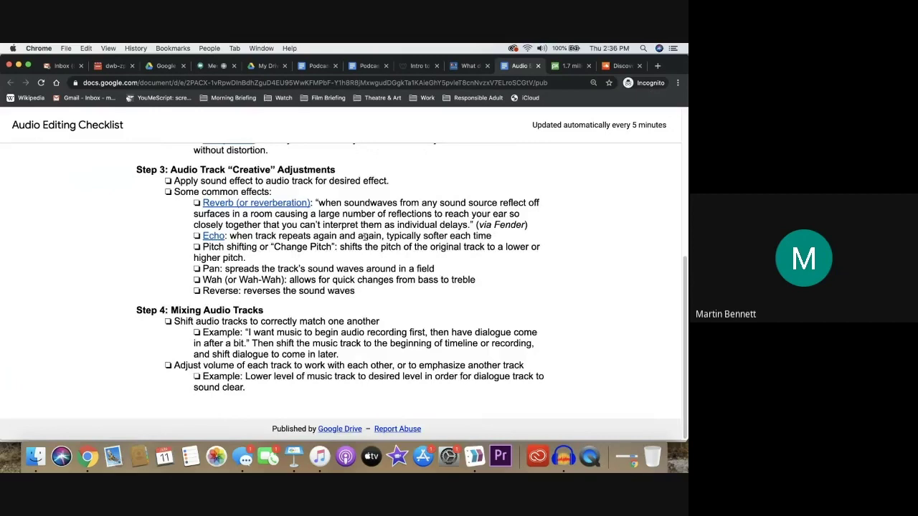
Switch back to Audacity, apply the Reverb effect to the audio track, and undo it
click(563, 454)
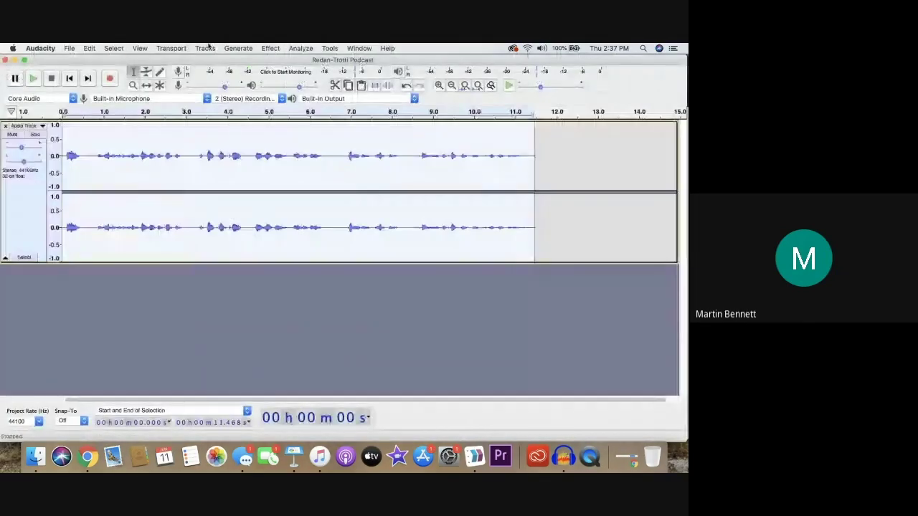
click(270, 48)
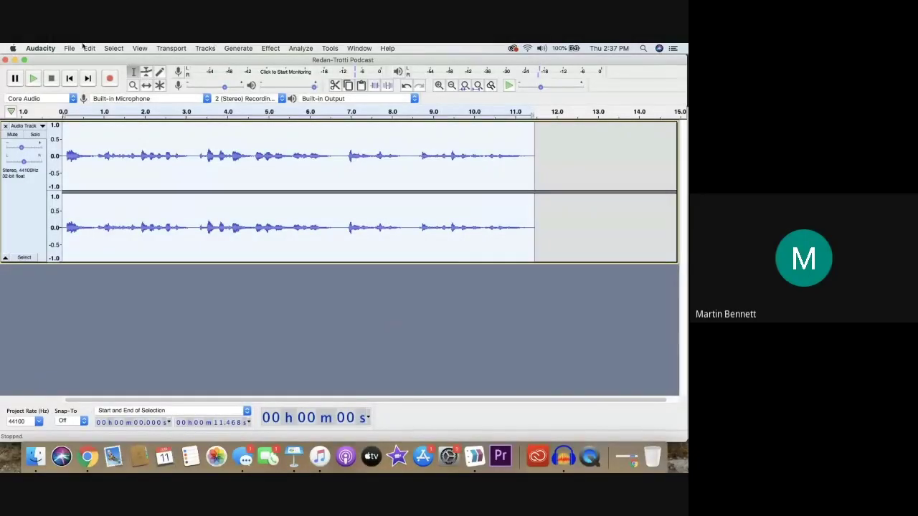
click(84, 48)
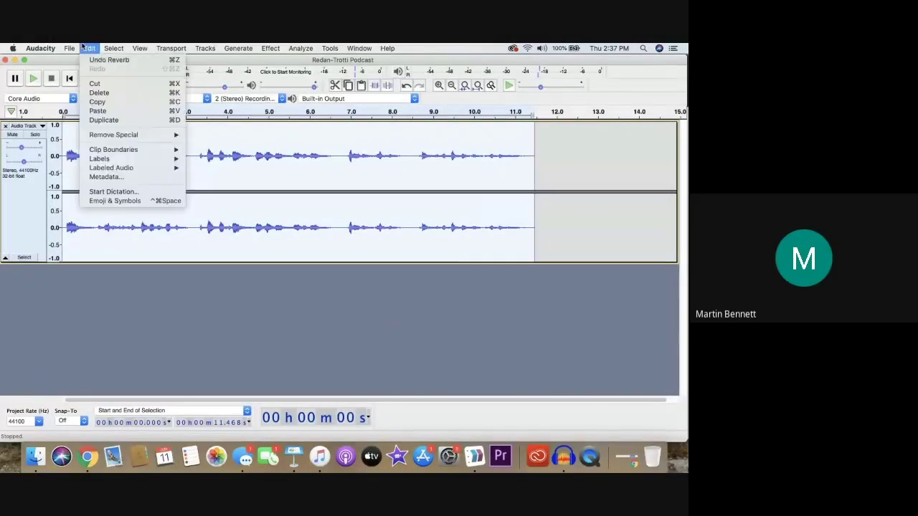
click(85, 48)
Apply the Wahwah effect to the track with 1.5 Hz LFO frequency, 70% depth and -6 dB output gain, and play the result
click(239, 48)
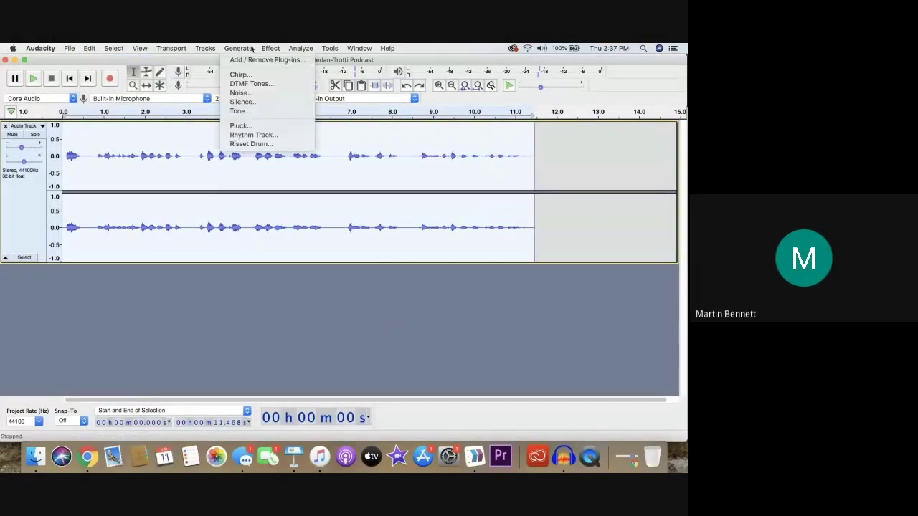
mouse_move(270, 48)
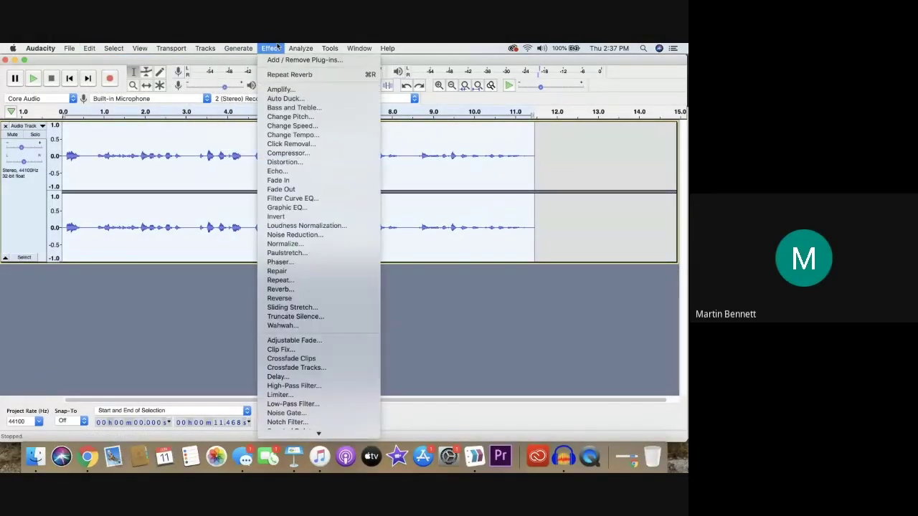
click(282, 326)
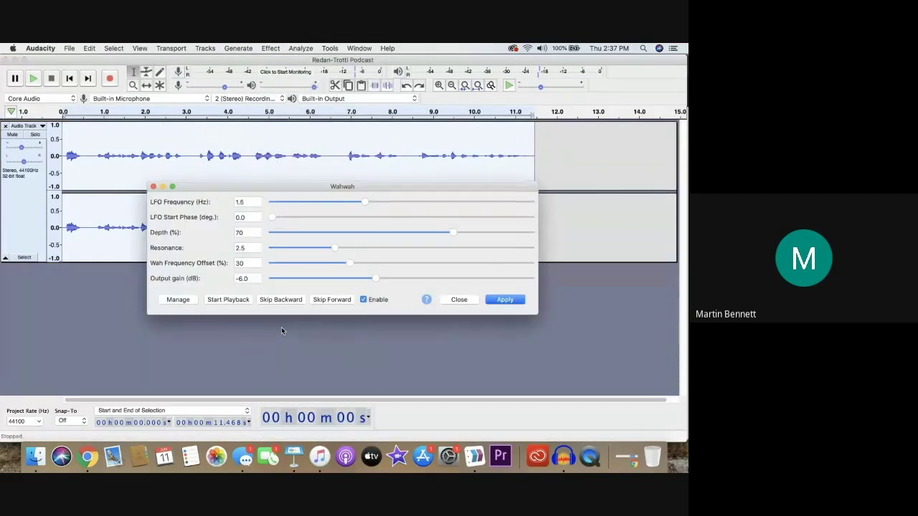
click(518, 299)
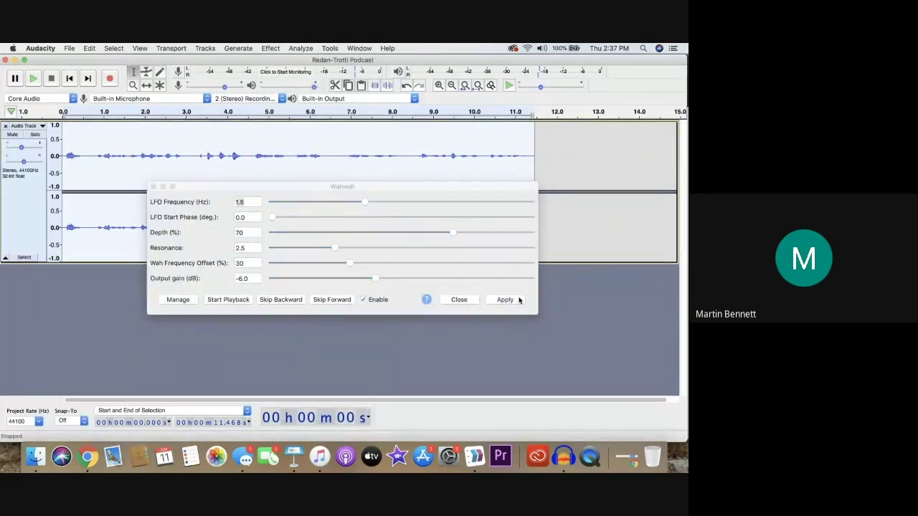
click(463, 301)
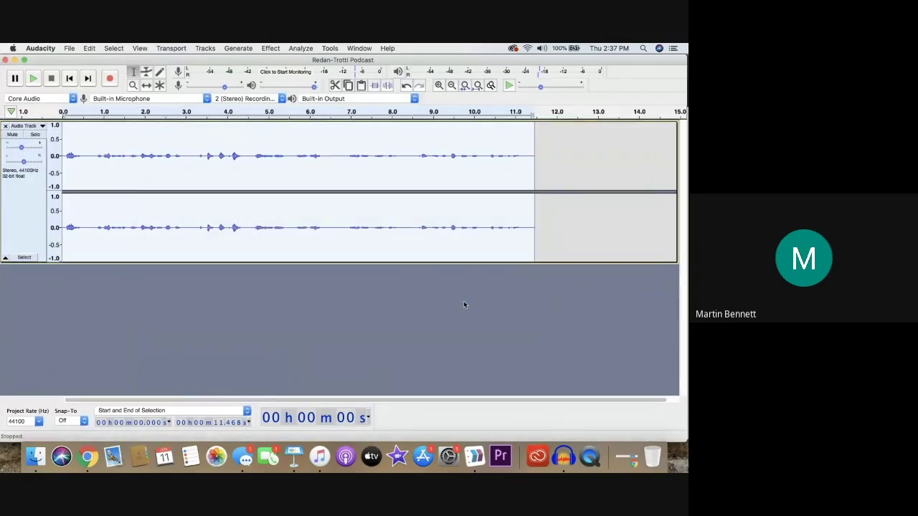
key(space)
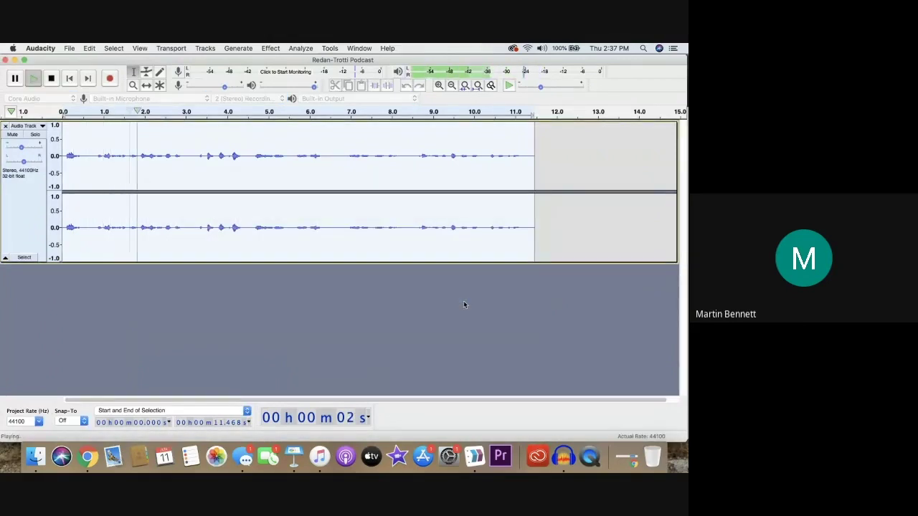
Stop playback, undo the Wahwah effect on the audio track, and save the podcast project
key(space)
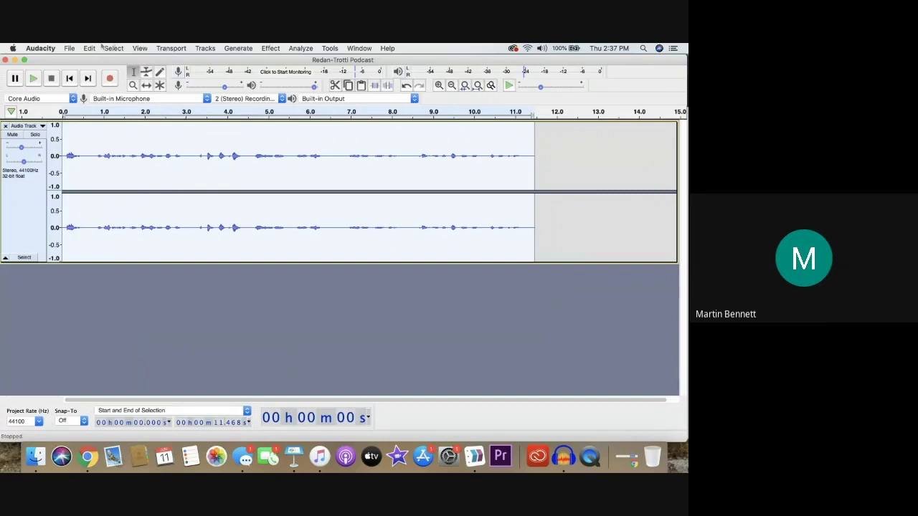
click(101, 48)
click(100, 62)
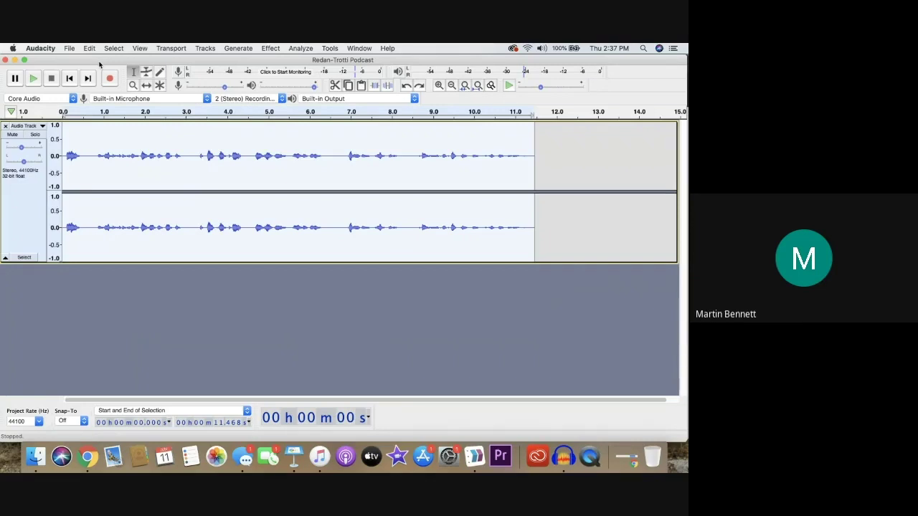
key(super+s)
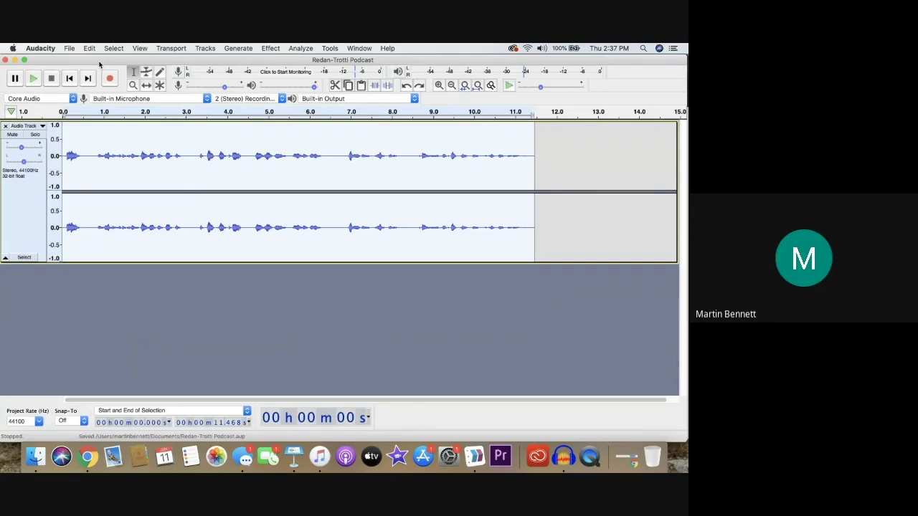
Review the Mixing Audio Tracks items of the Audio Editing Checklist in Chrome and return to Audacity
right_click(87, 456)
click(136, 342)
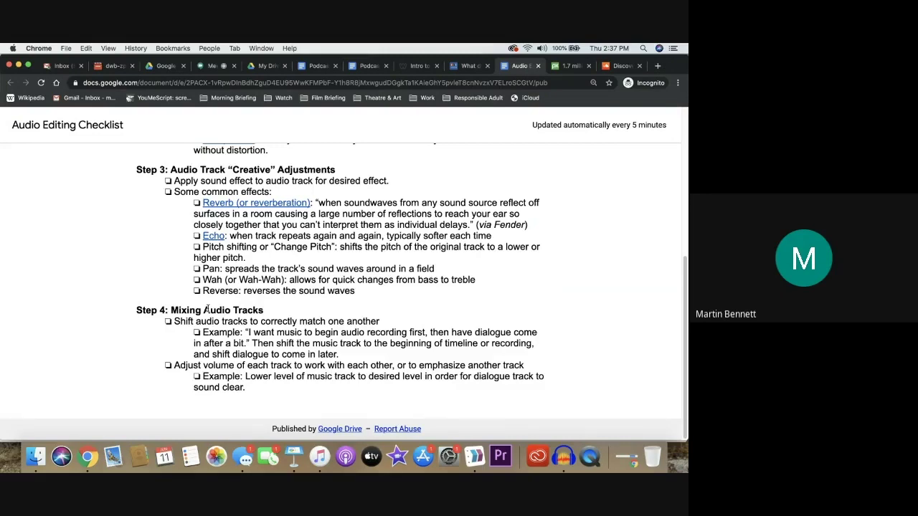
click(564, 458)
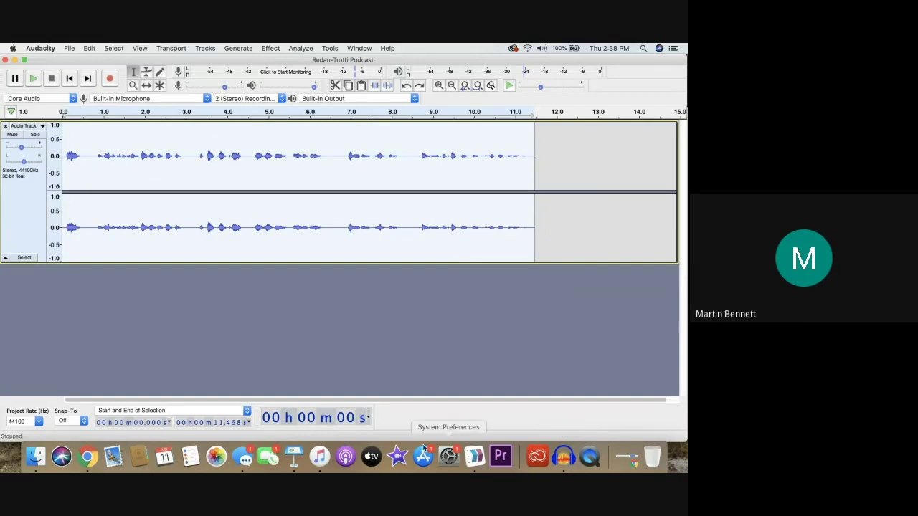
Switch to Chrome and view the article "Using Copyrighted Music and Media in Your Podcast" from the Intro to Podcasting page, closing it again
right_click(87, 456)
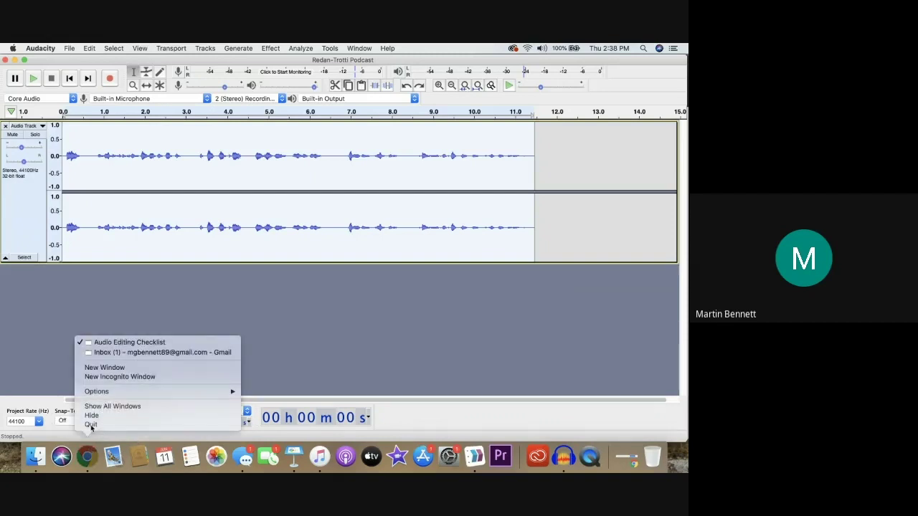
click(137, 344)
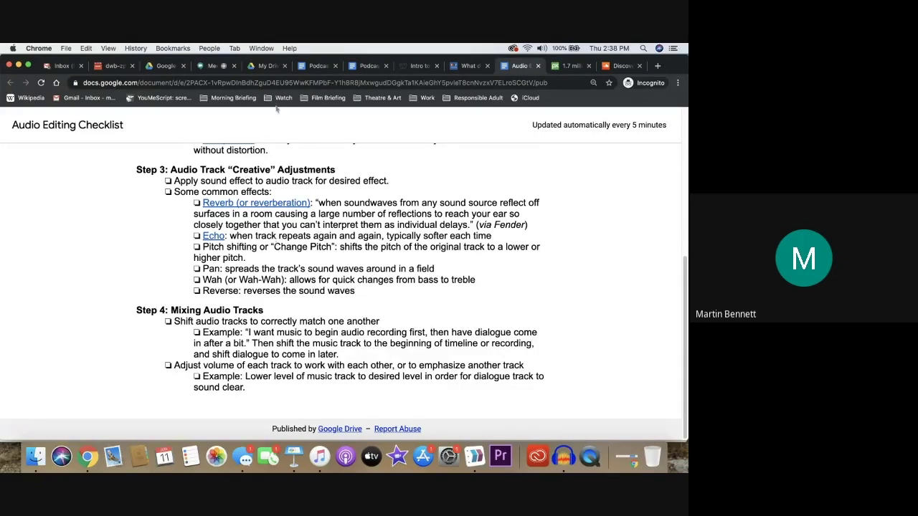
click(413, 66)
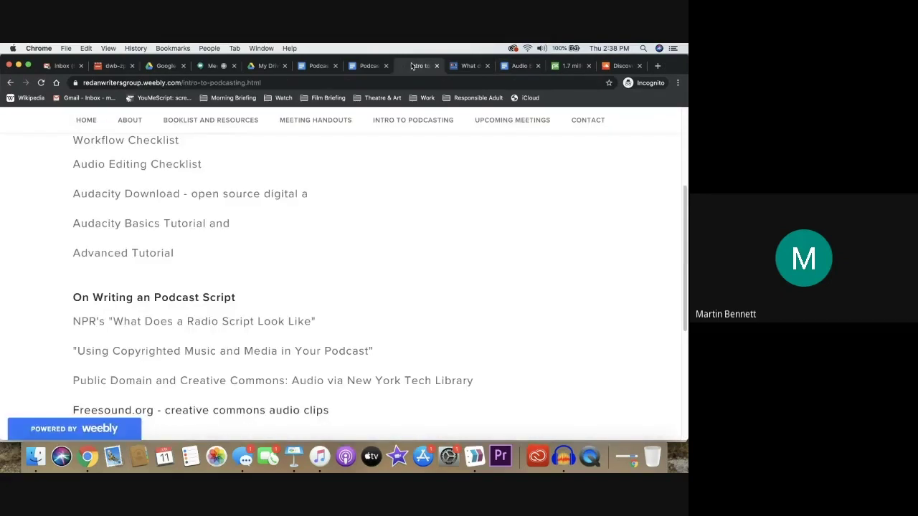
scroll(287, 225, down, 3)
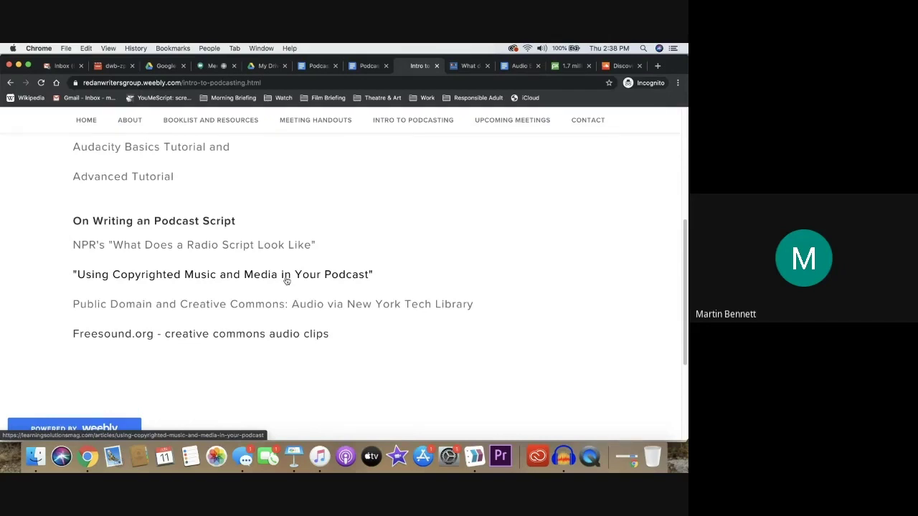
click(286, 280)
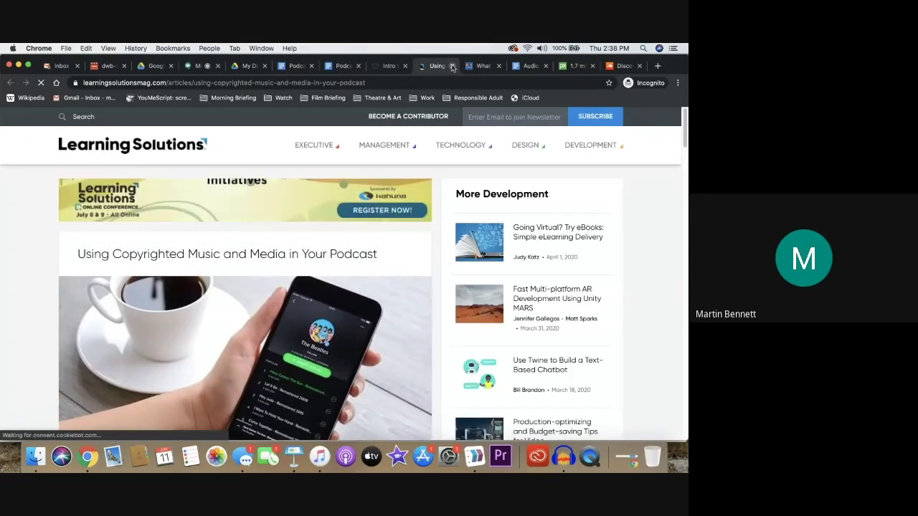
click(452, 66)
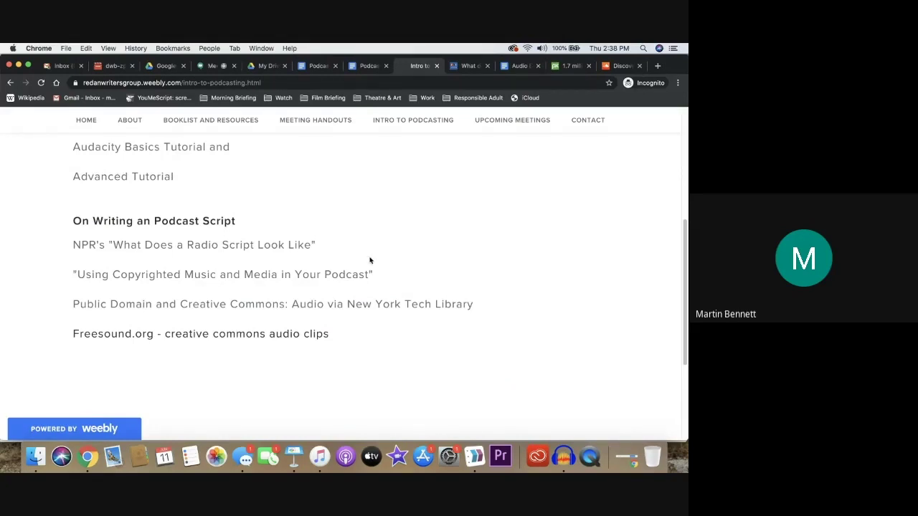
Open the New York Tech Library guide on public domain and Creative Commons audio, skim its music sources, and close it
click(333, 309)
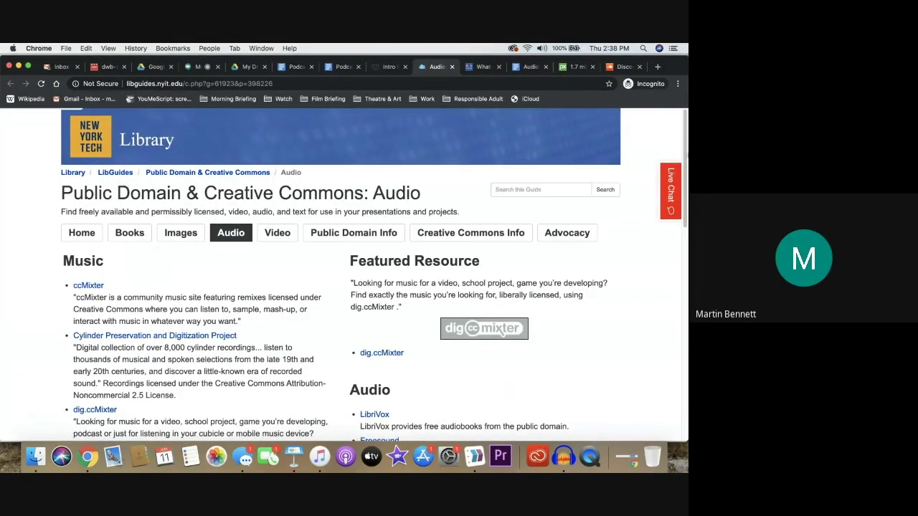
drag(686, 138, 686, 332)
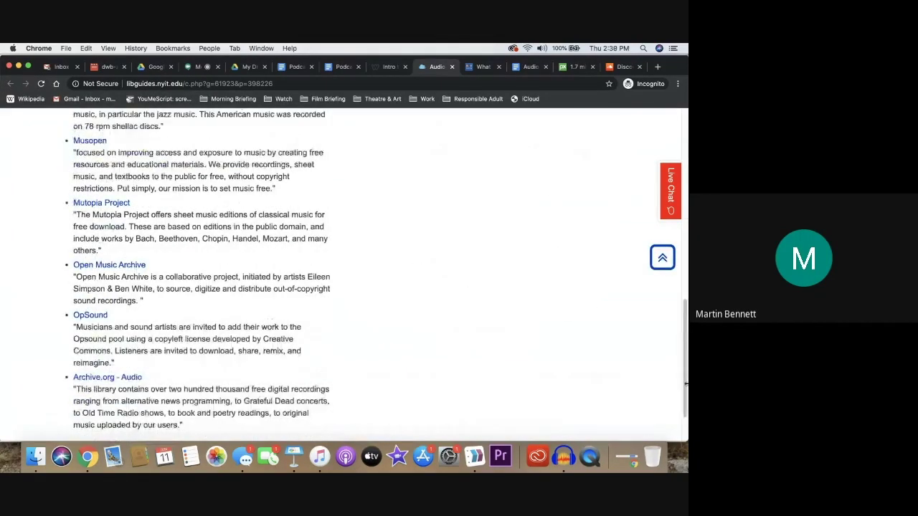
drag(683, 364, 685, 251)
scroll(517, 127, up, 5)
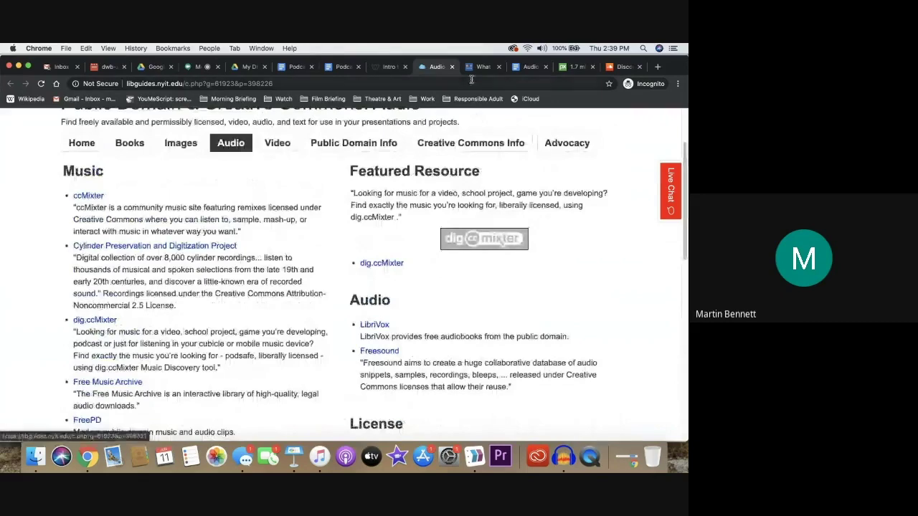
click(451, 66)
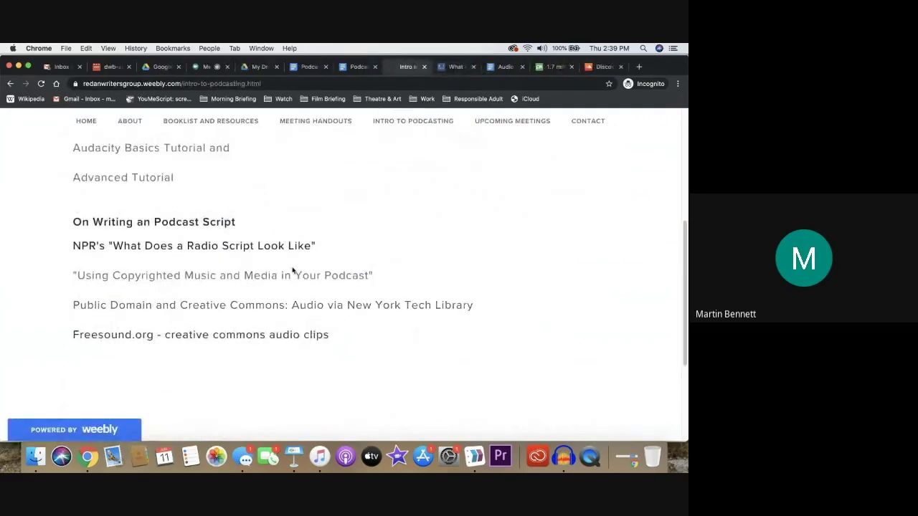
Open Freesound.org from the podcasting page, search its sounds for "beach", and preview the "Beach goers and surf" recording
click(121, 334)
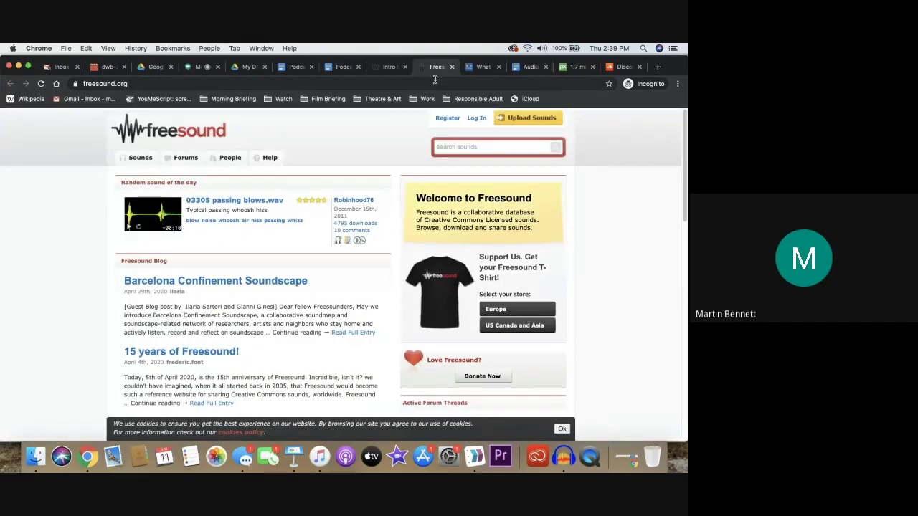
click(562, 428)
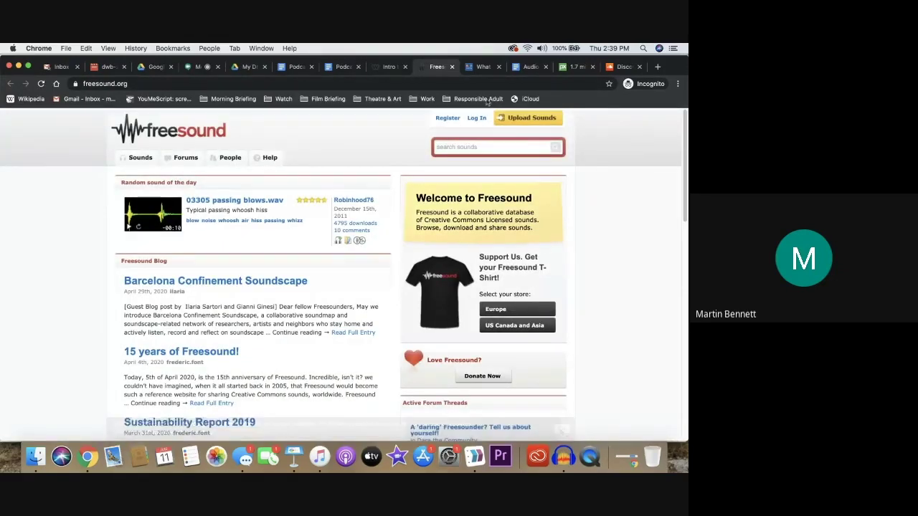
click(475, 149)
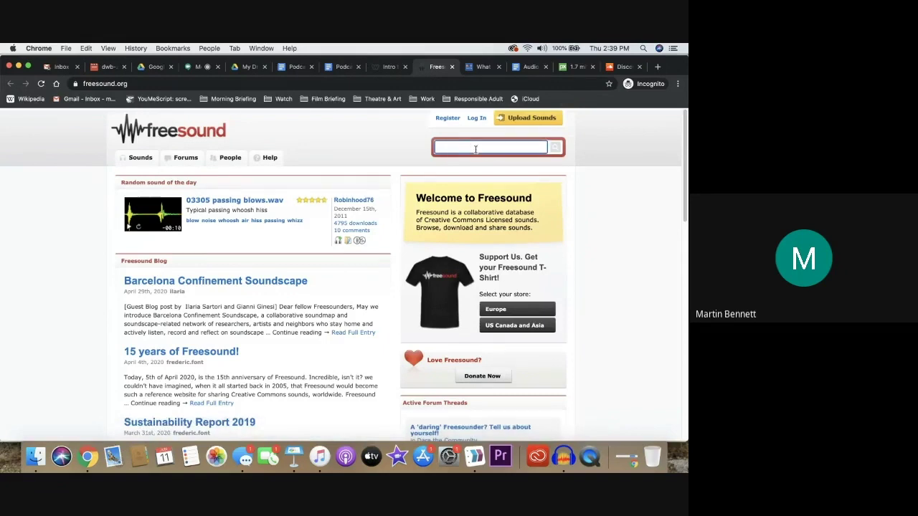
text(beach)
key(Return)
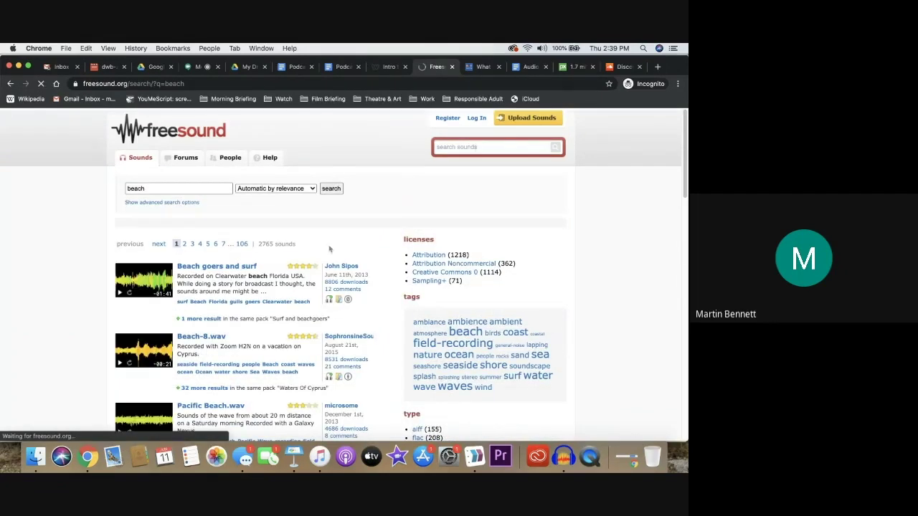
click(119, 295)
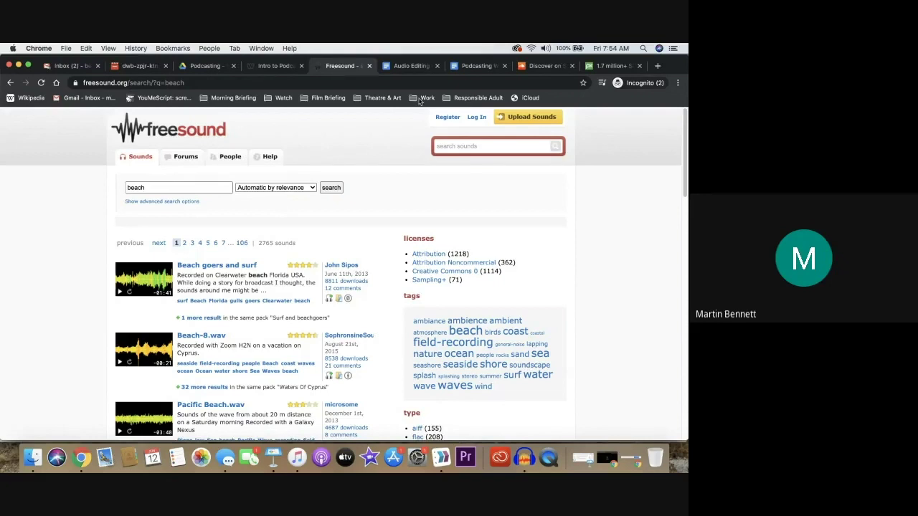
Switch to the open Pixabay site and browse the tracks in its free music section
click(606, 66)
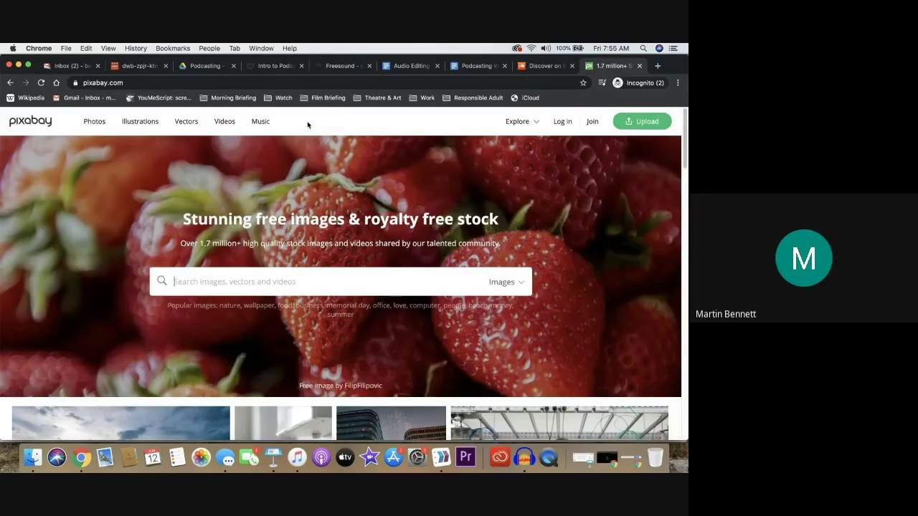
click(330, 70)
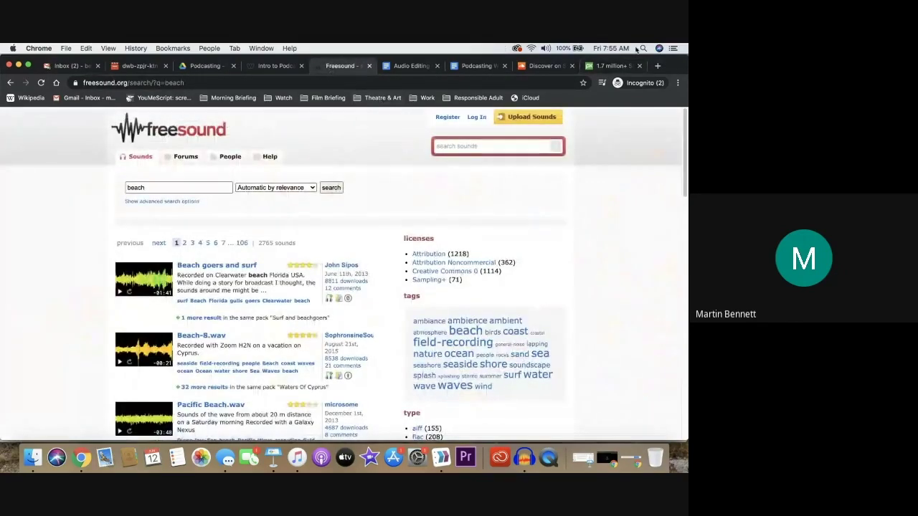
click(610, 66)
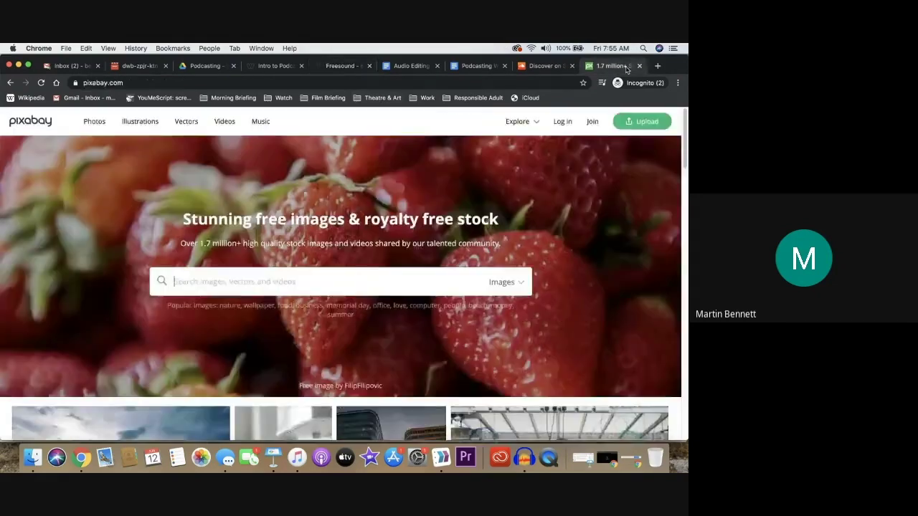
click(260, 124)
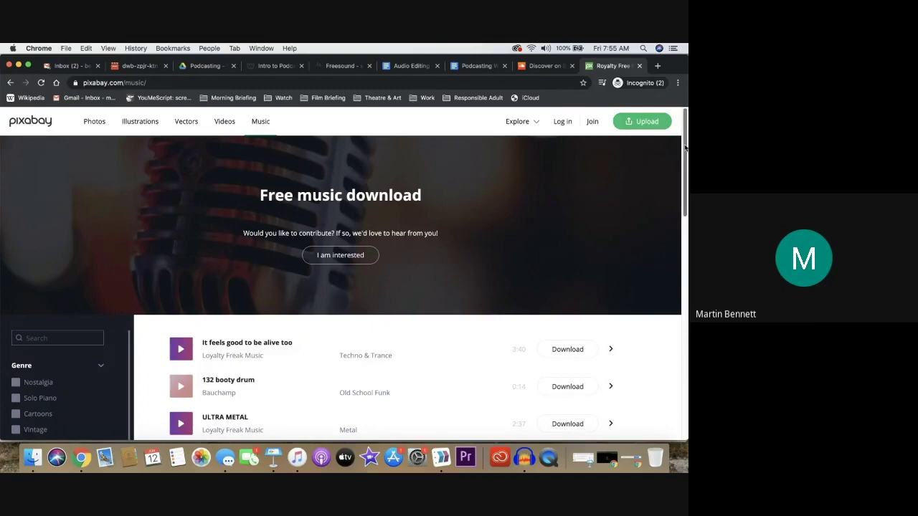
scroll(677, 187, down, 5)
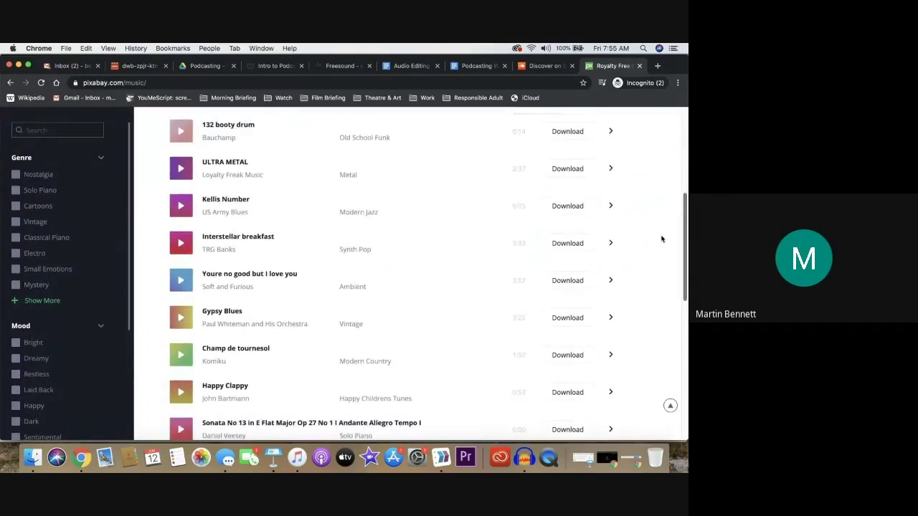
scroll(660, 244, down, 1)
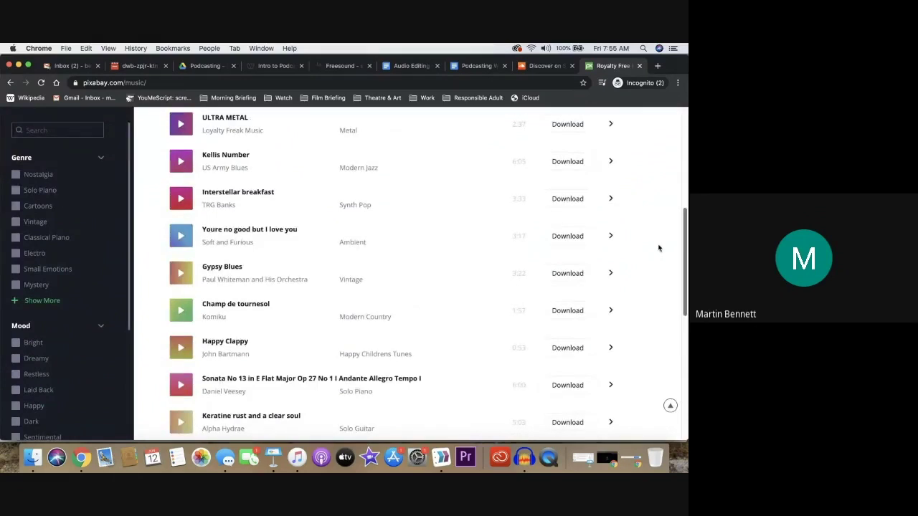
scroll(656, 254, down, 1)
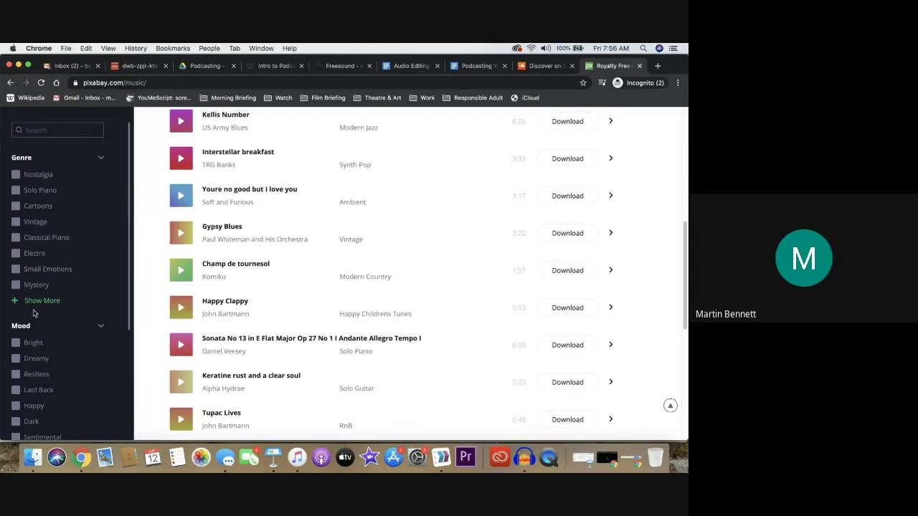
Filter the music by the Classical Piano genre and preview Mozart Sonata No 13 and Sonata No 11 in B Flat Major
click(52, 242)
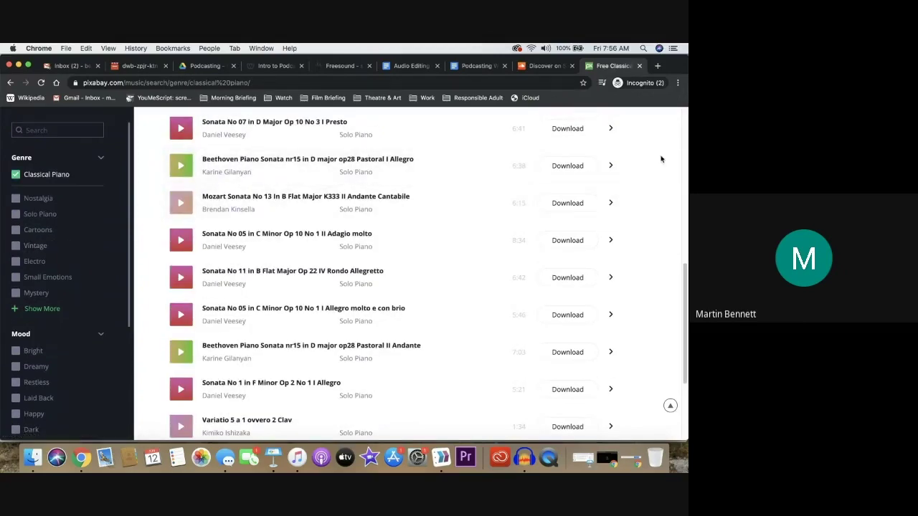
click(684, 132)
click(685, 133)
scroll(430, 287, down, 5)
click(182, 288)
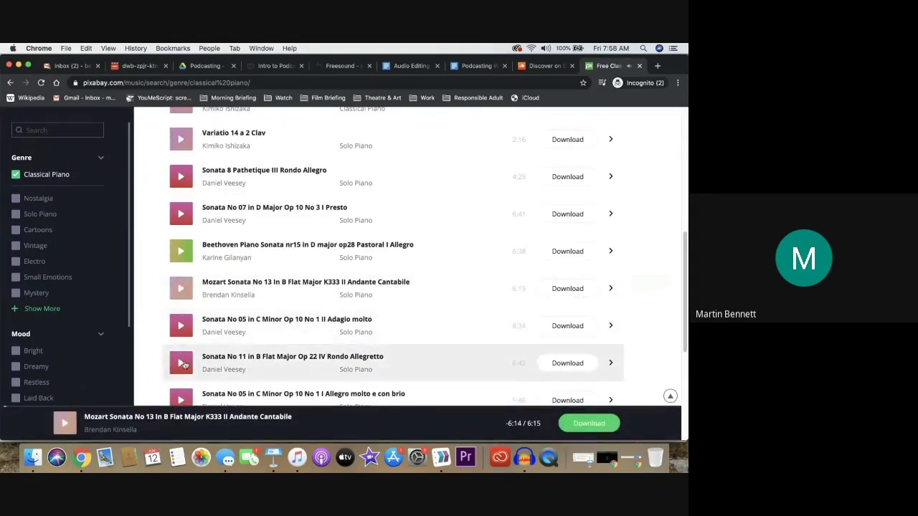
click(181, 362)
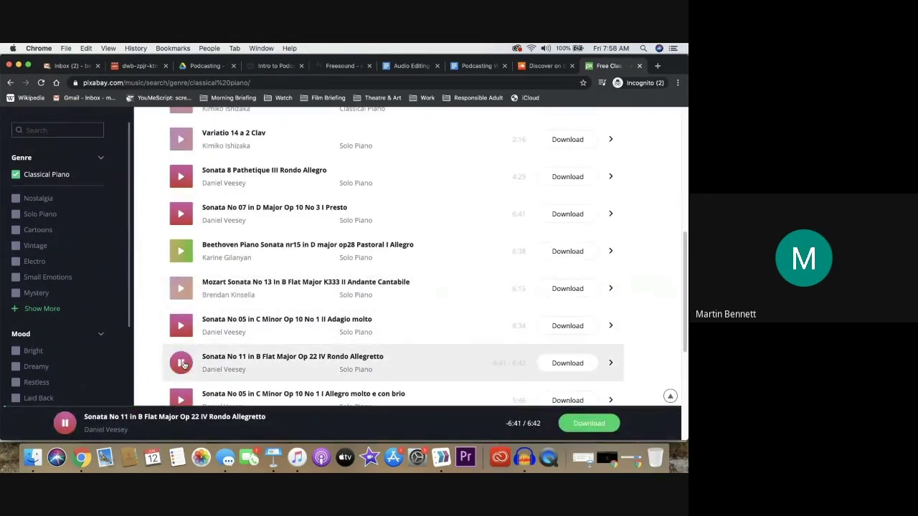
click(182, 364)
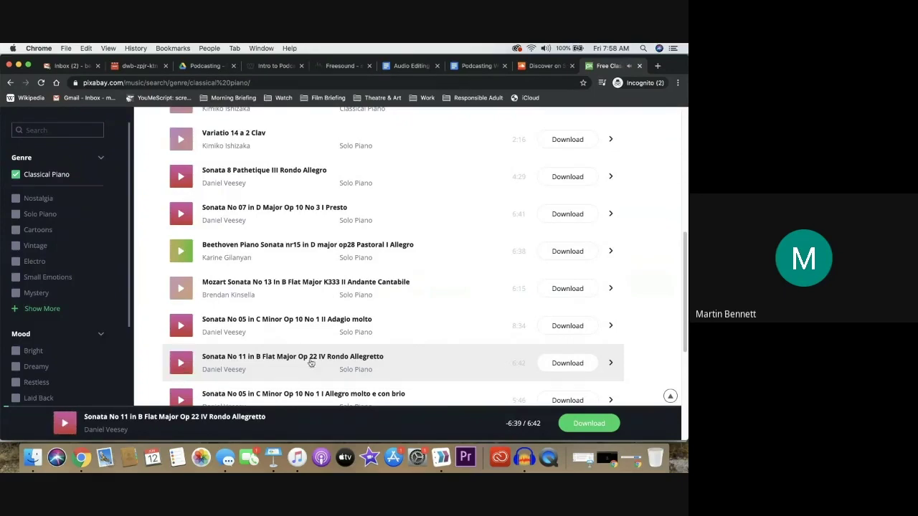
click(181, 362)
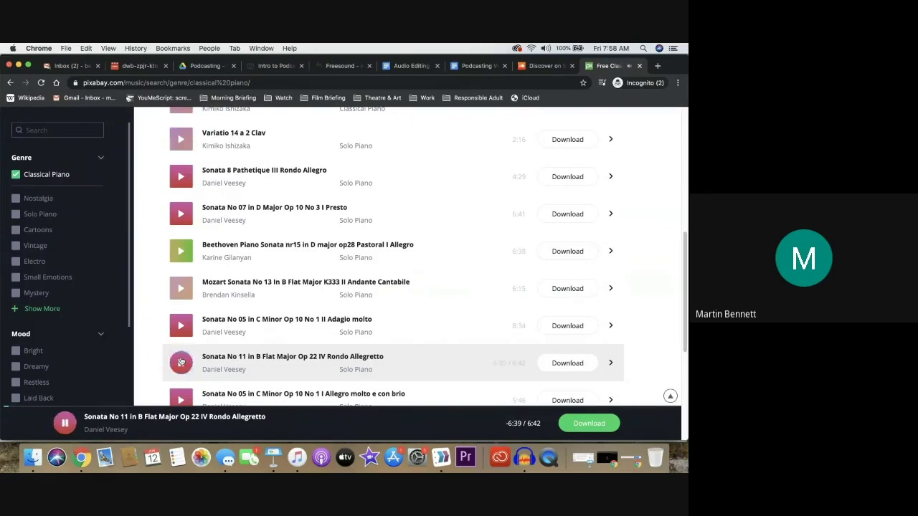
click(181, 362)
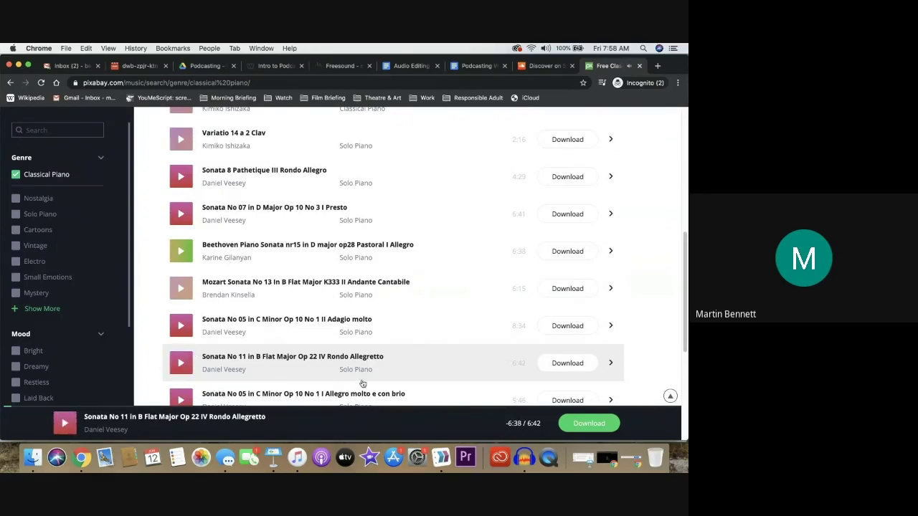
Download "Sonata No 11 in B Flat Major Op 22 IV Rondo Allegretto" and copy the Pixabay credit text
click(567, 363)
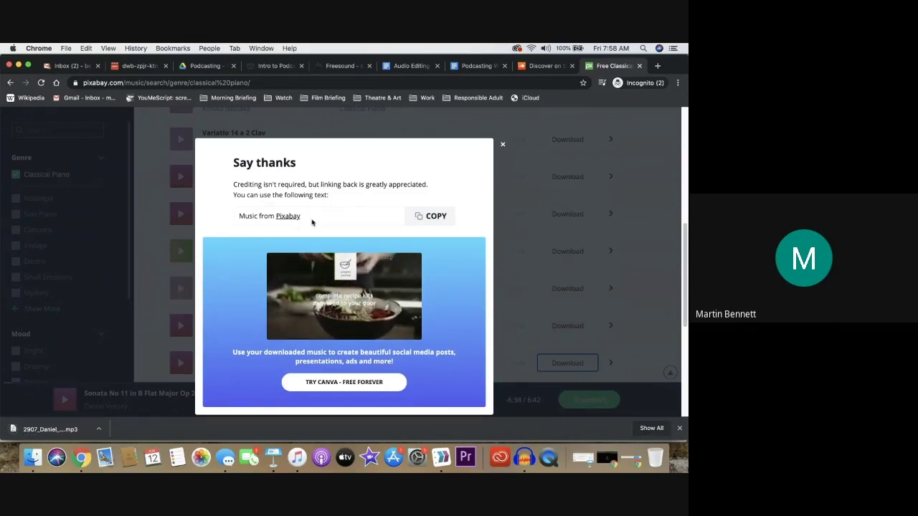
click(417, 219)
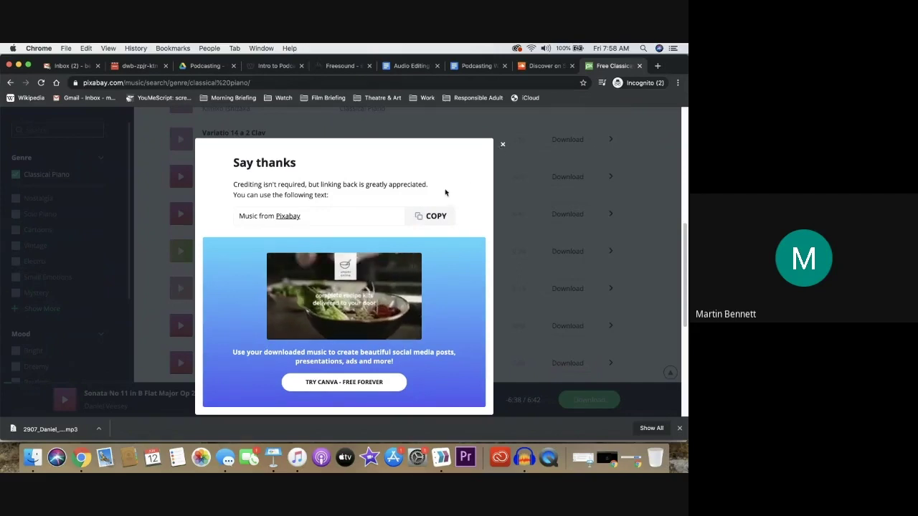
Switch to Audacity and import the downloaded Sonata No 11 Rondo Allegretto MP3 from the Downloads folder into the podcast project
click(502, 145)
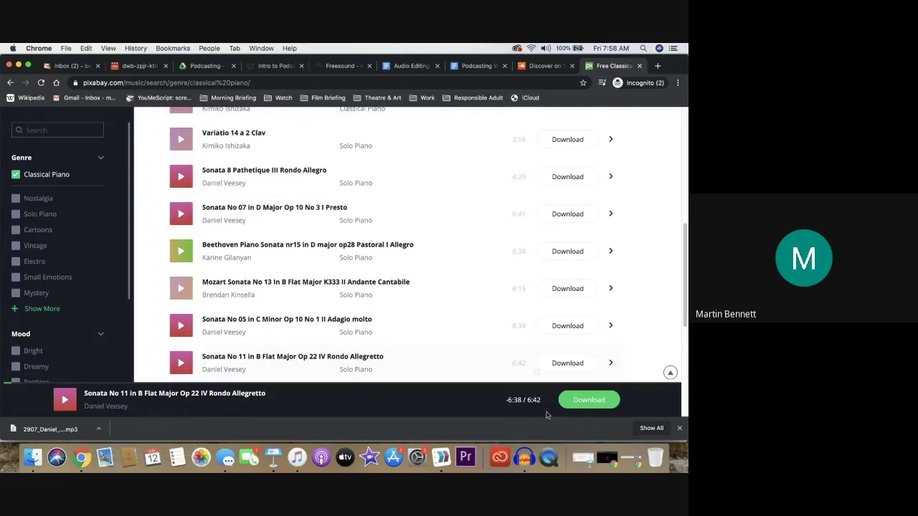
click(524, 457)
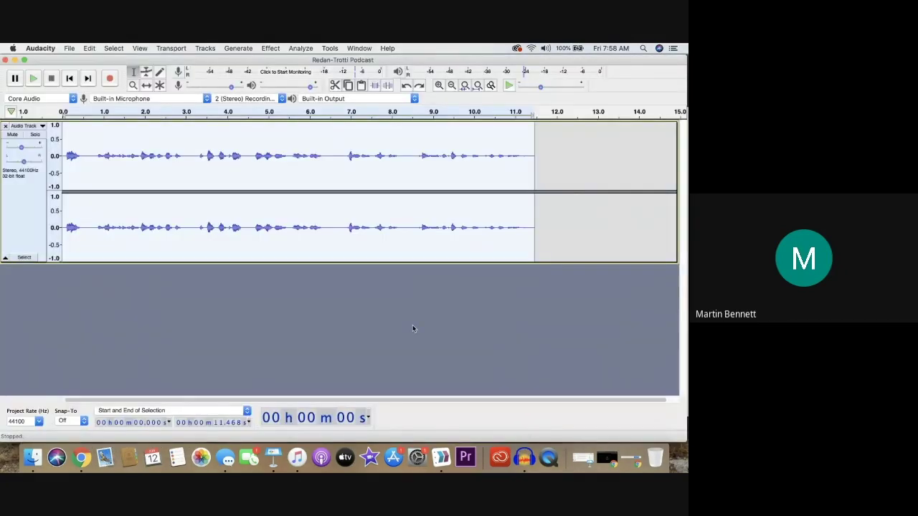
click(63, 288)
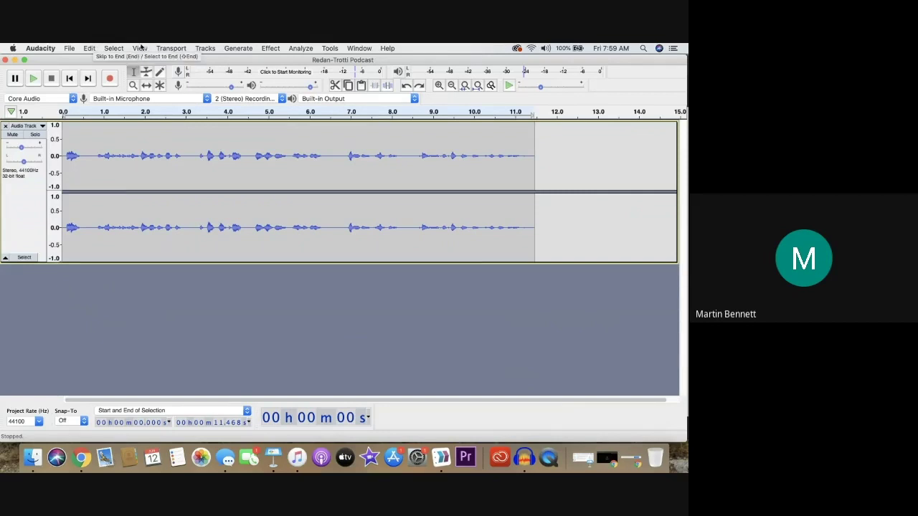
click(89, 48)
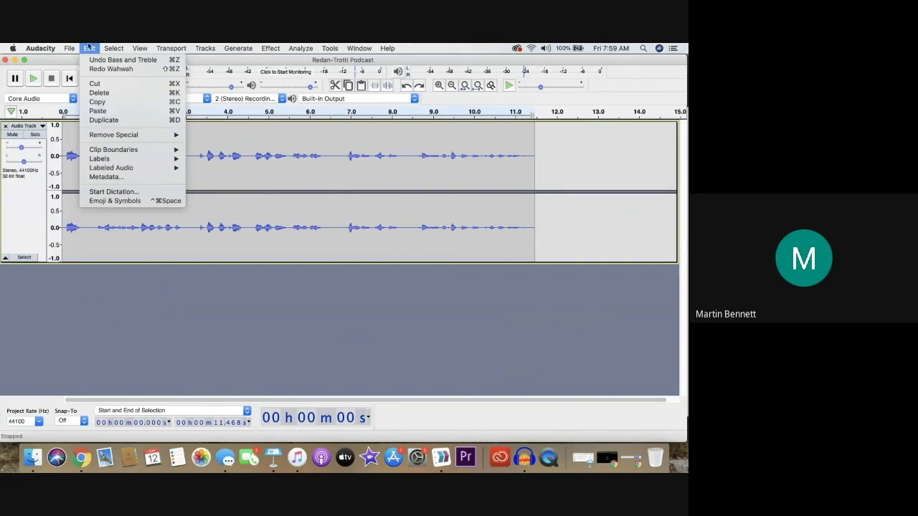
mouse_move(69, 48)
mouse_move(100, 129)
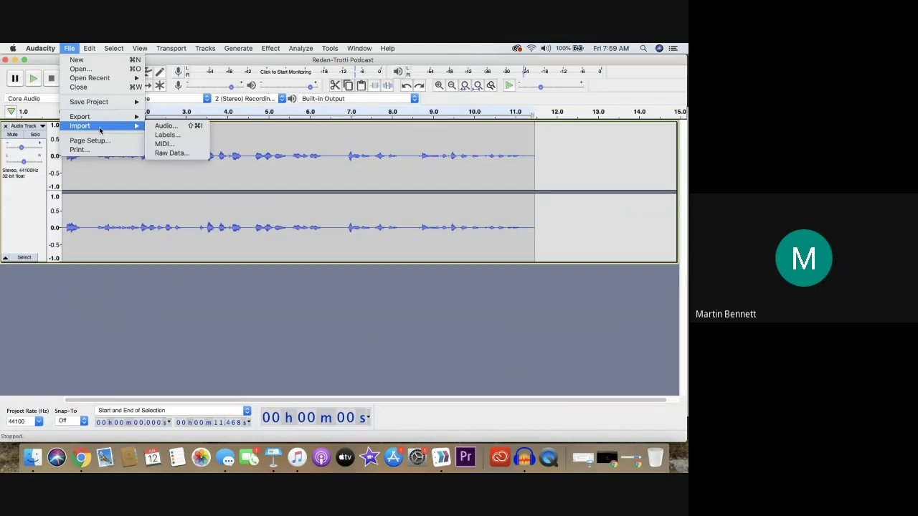
click(164, 126)
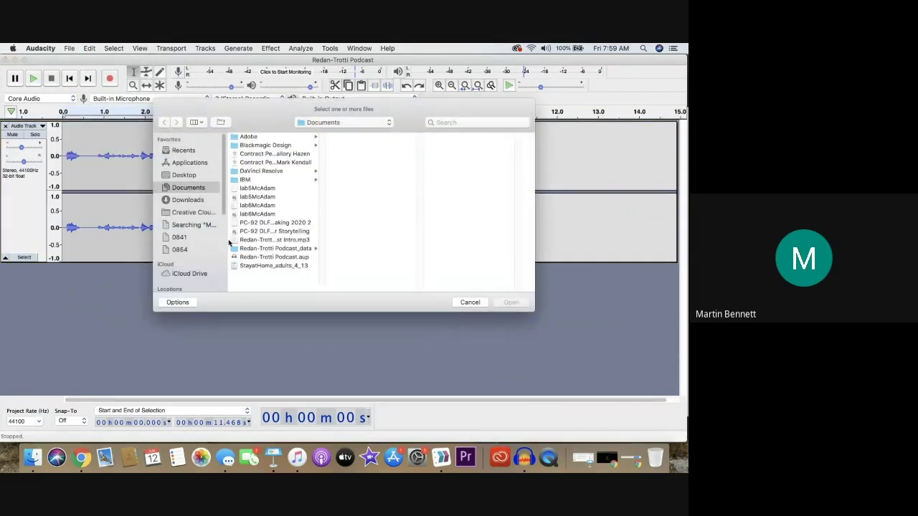
click(200, 201)
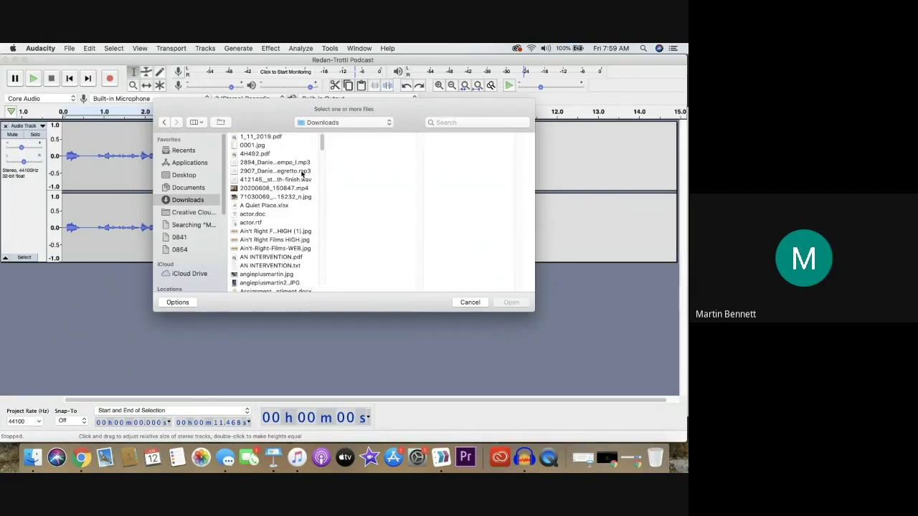
click(301, 172)
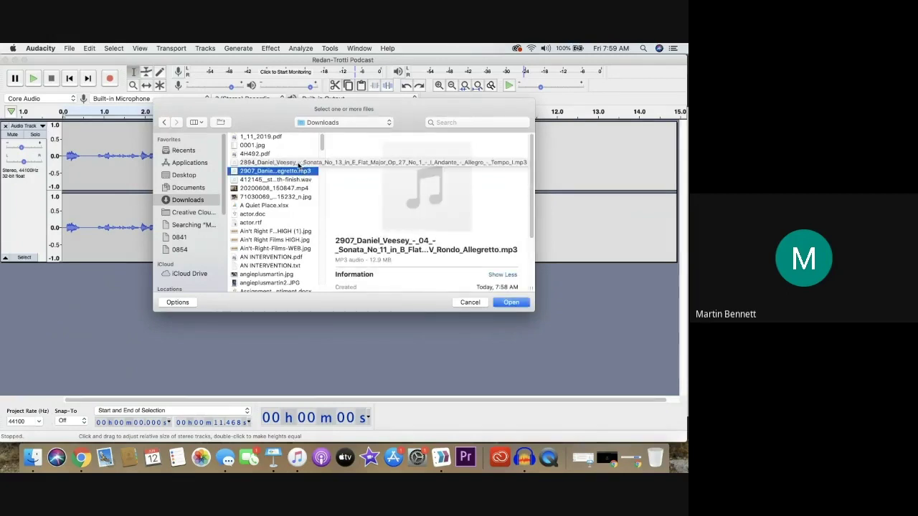
click(511, 303)
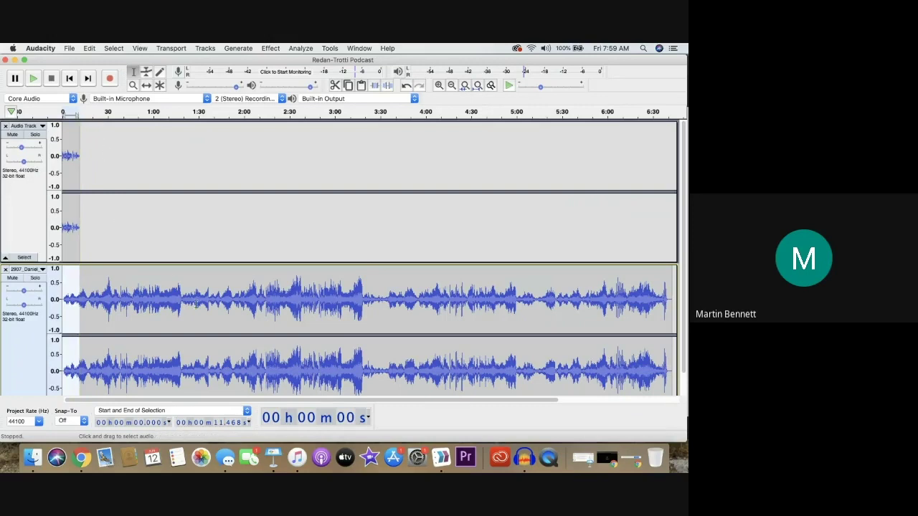
Delete about the first 1.04 seconds of silence at the start of the music track
click(440, 86)
click(439, 86)
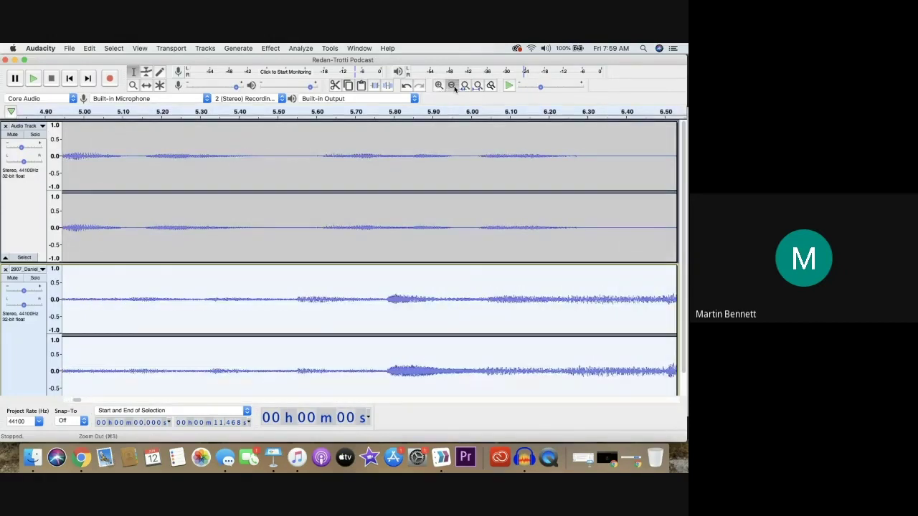
click(455, 87)
click(455, 88)
click(454, 87)
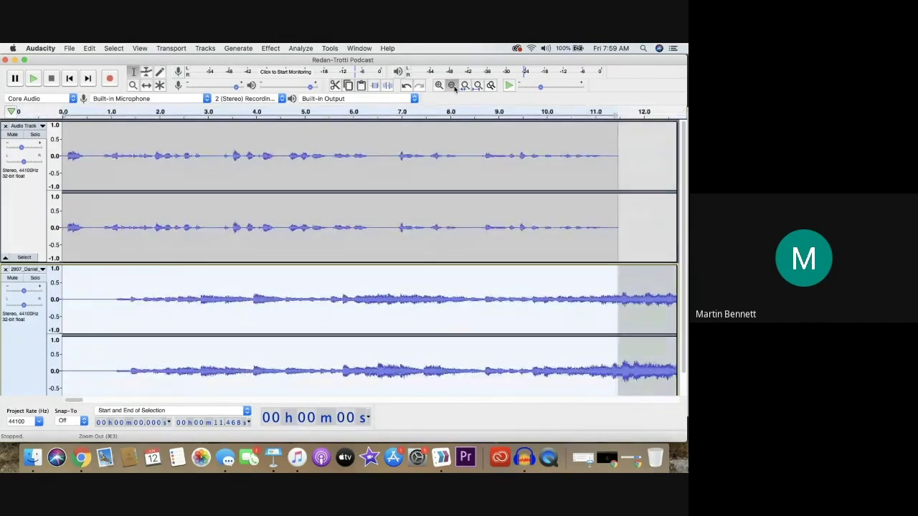
click(454, 87)
click(439, 86)
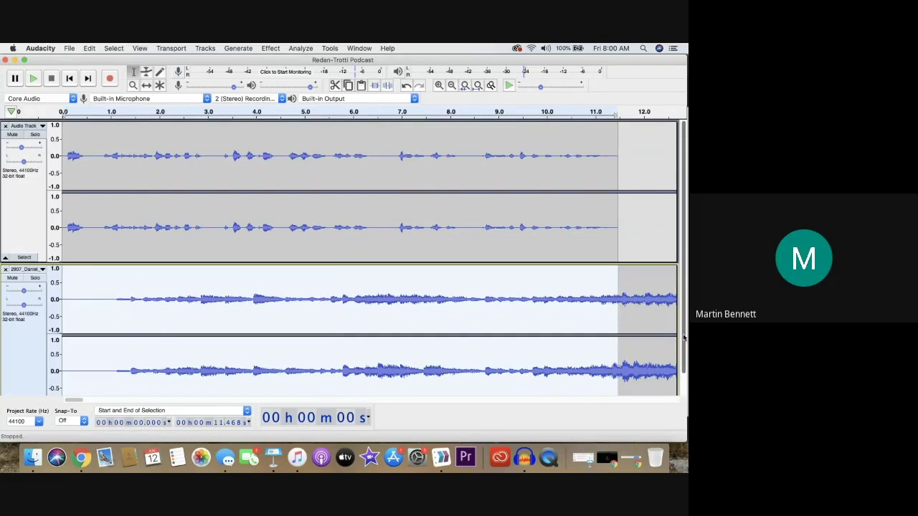
scroll(683, 337, down, 2)
click(289, 392)
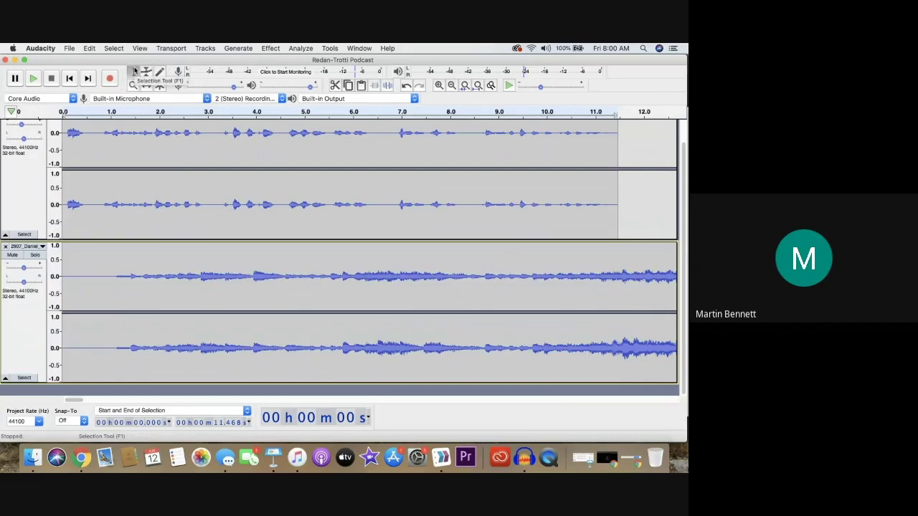
drag(112, 272, 57, 276)
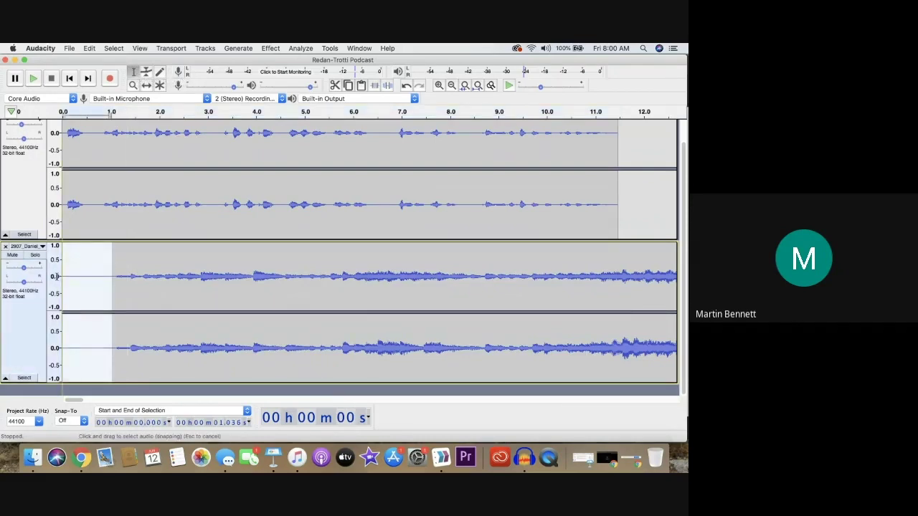
click(89, 48)
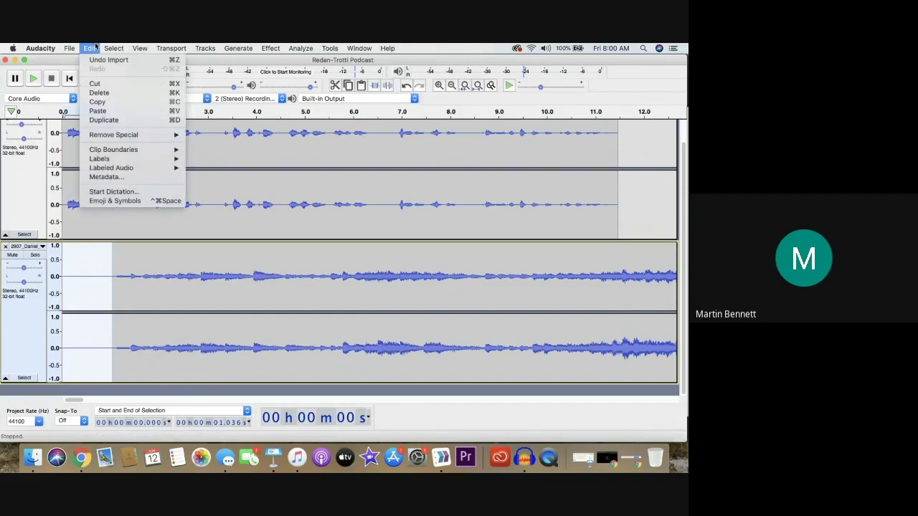
click(101, 92)
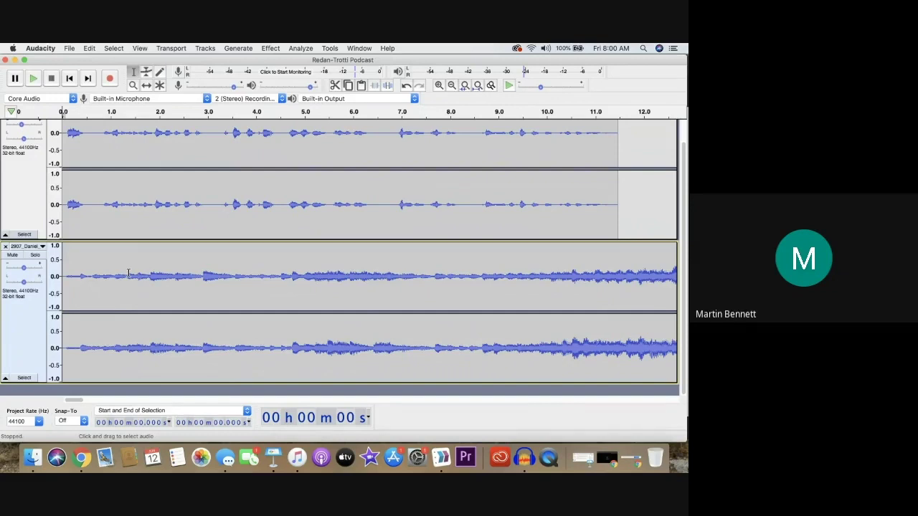
Play the voice and music tracks together from the beginning to check their balance, stopping playback each time
key(space)
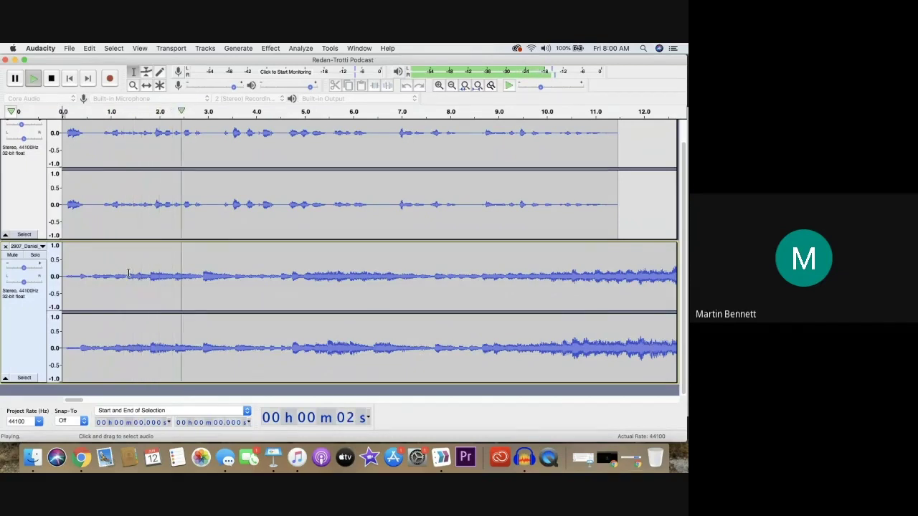
key(space)
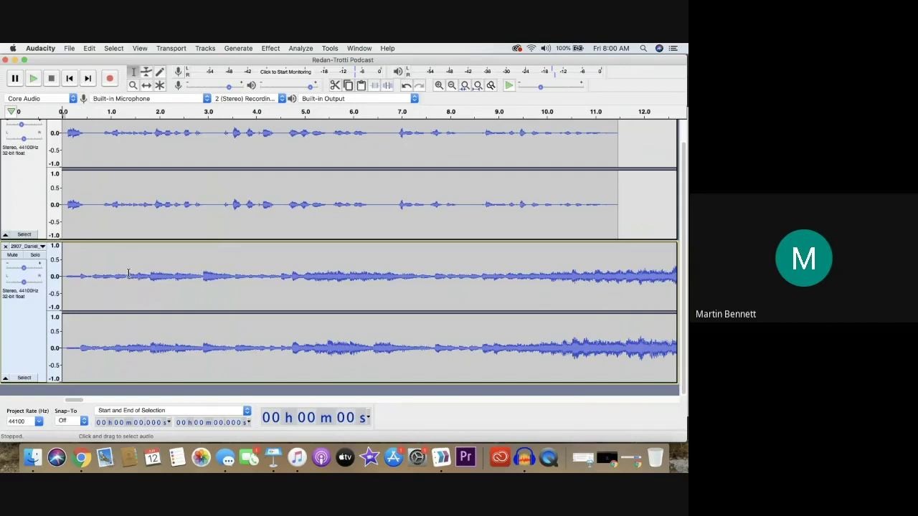
key(space)
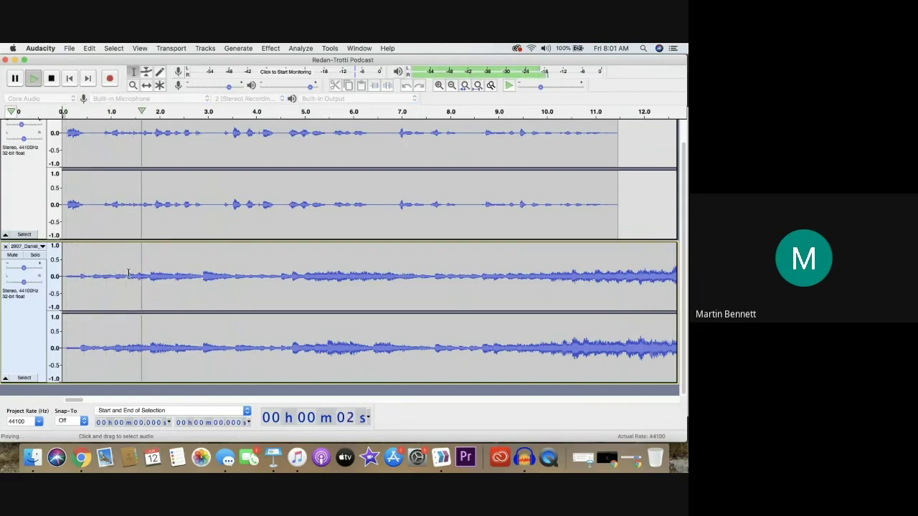
click(51, 78)
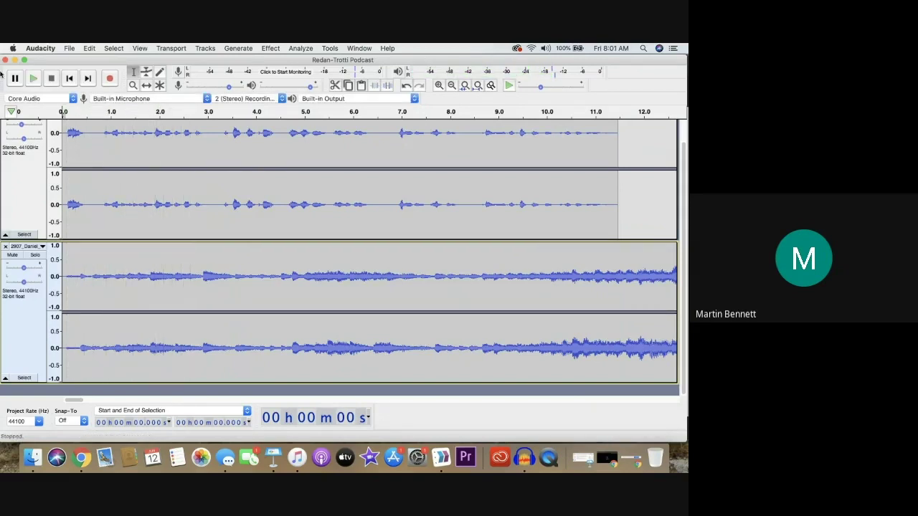
Lower the music track's gain to -8 dB and play the mix from the start
drag(22, 125, 27, 174)
scroll(27, 174, up, 1)
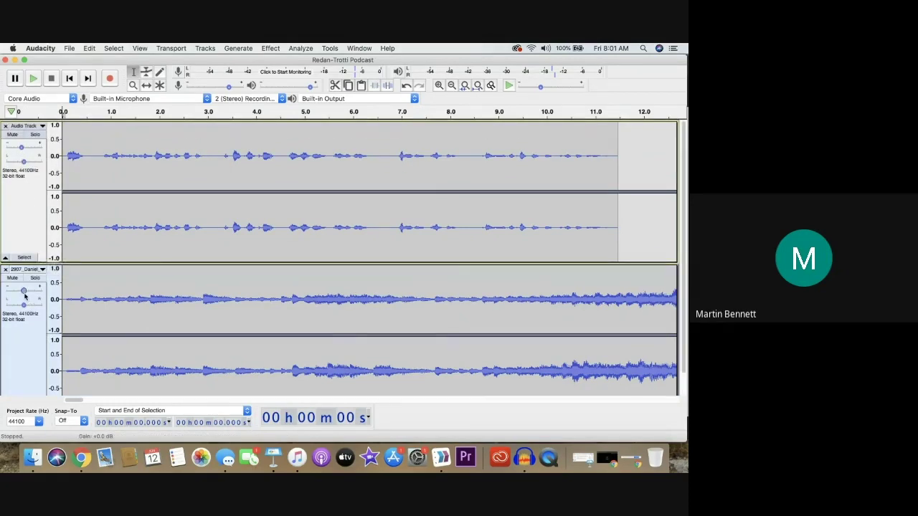
mouse_move(24, 294)
drag(24, 293, 24, 294)
scroll(24, 294, down, 1)
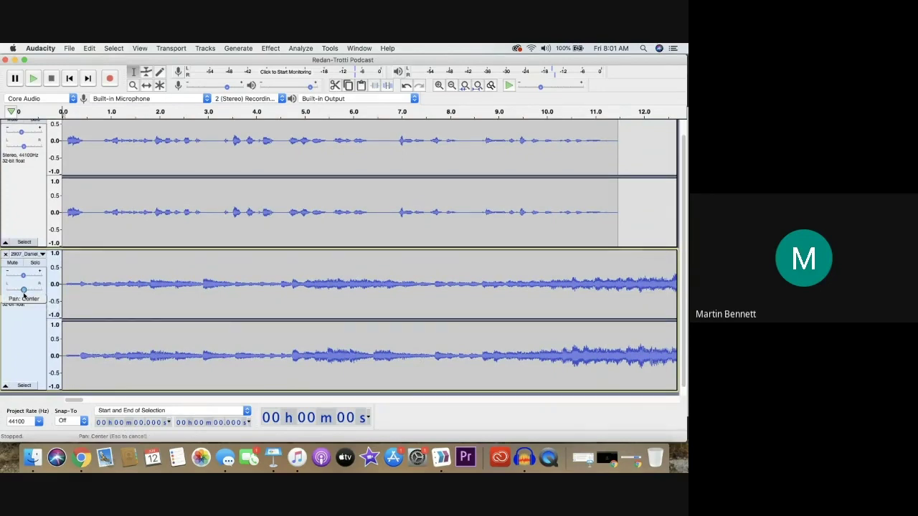
drag(23, 277, 17, 277)
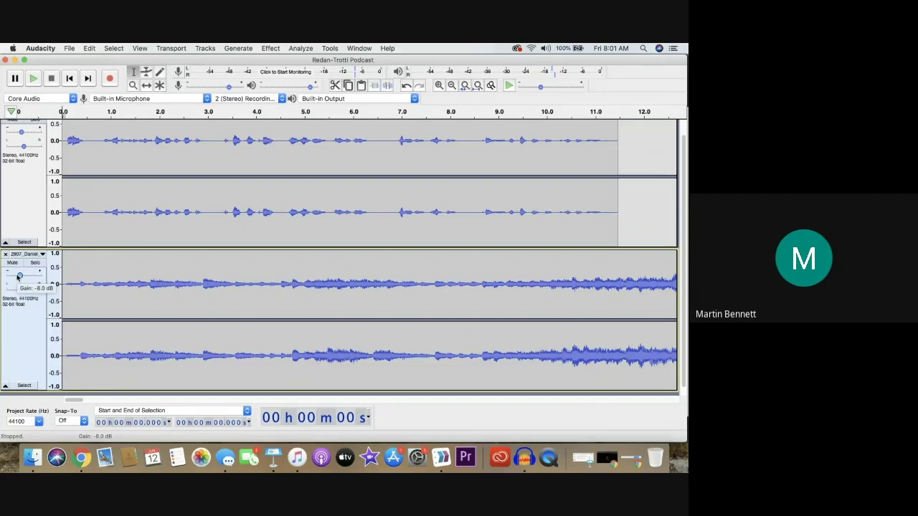
key(space)
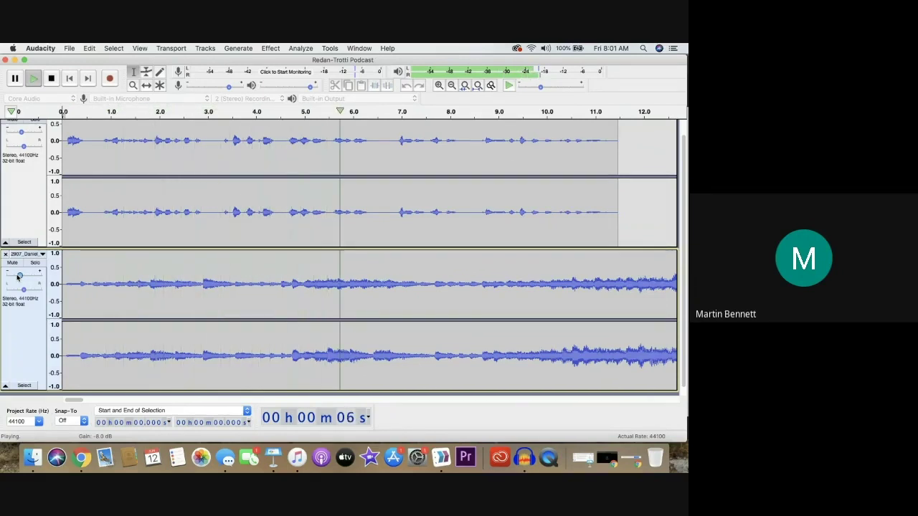
key(space)
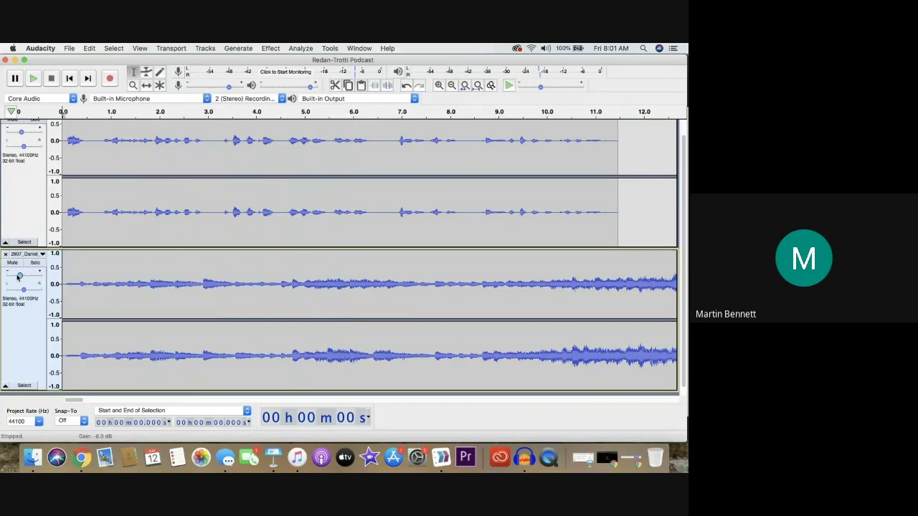
Reduce the music track's gain further to about -19 dB and listen to the mix again
drag(18, 276, 10, 278)
key(space)
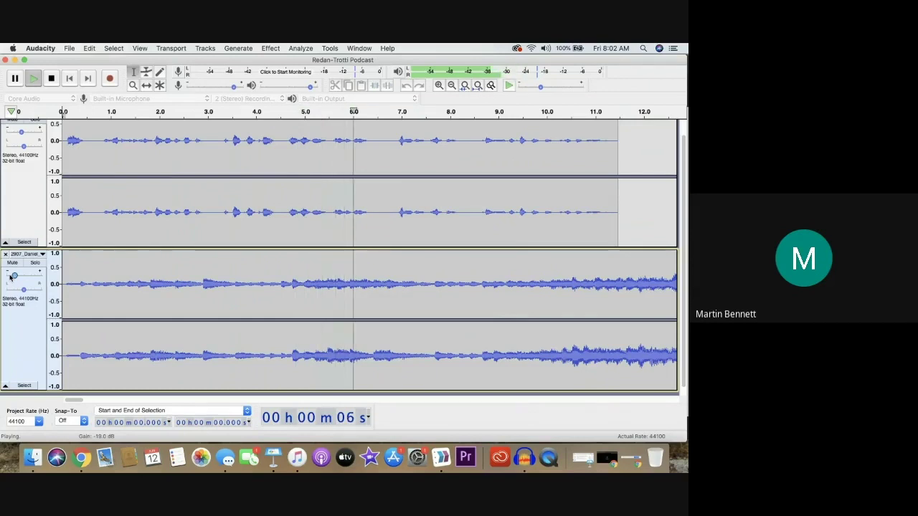
key(space)
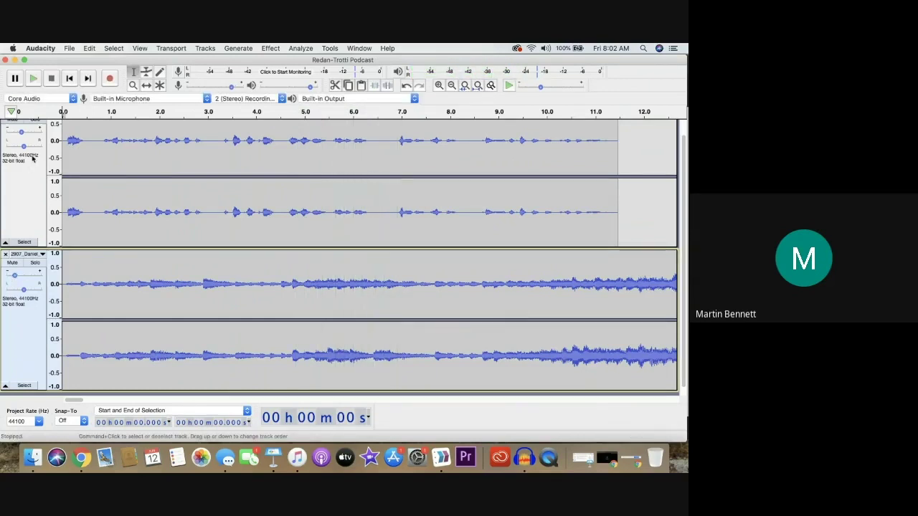
Raise the voice track's gain slightly and play both tracks from the beginning
drag(21, 133, 24, 134)
scroll(25, 135, up, 1)
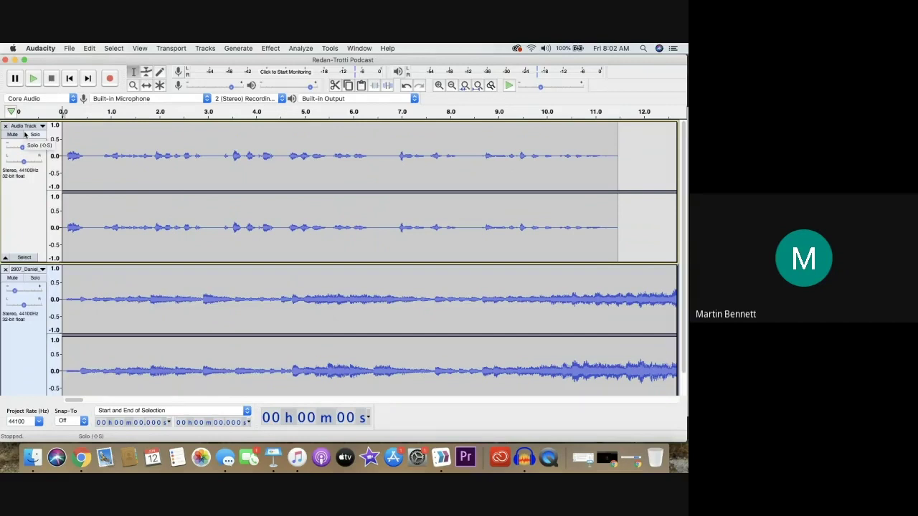
key(space)
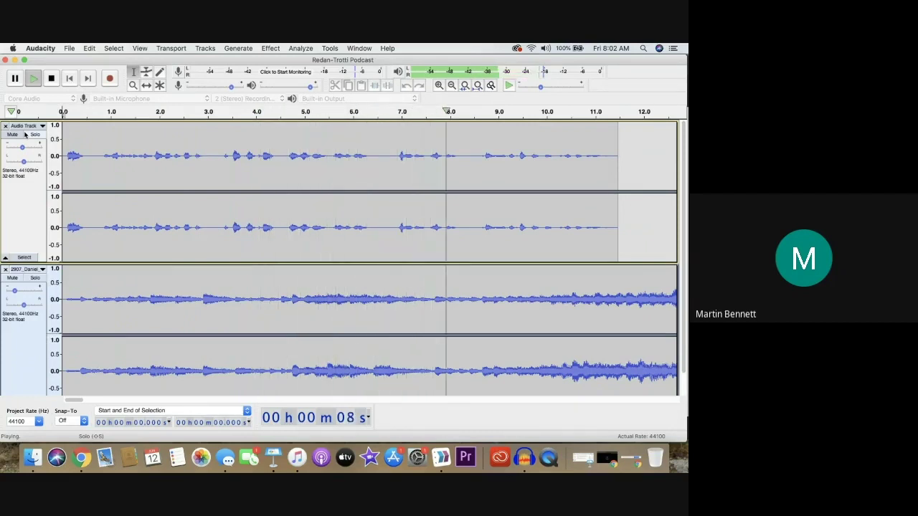
key(space)
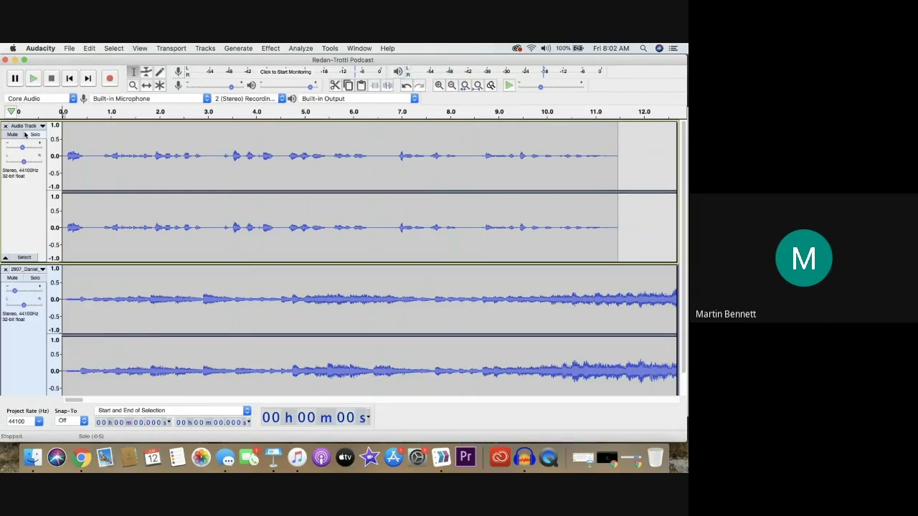
Set the music track's gain to -22 dB and play the mix to check the voice against the music
click(14, 291)
drag(14, 293, 13, 294)
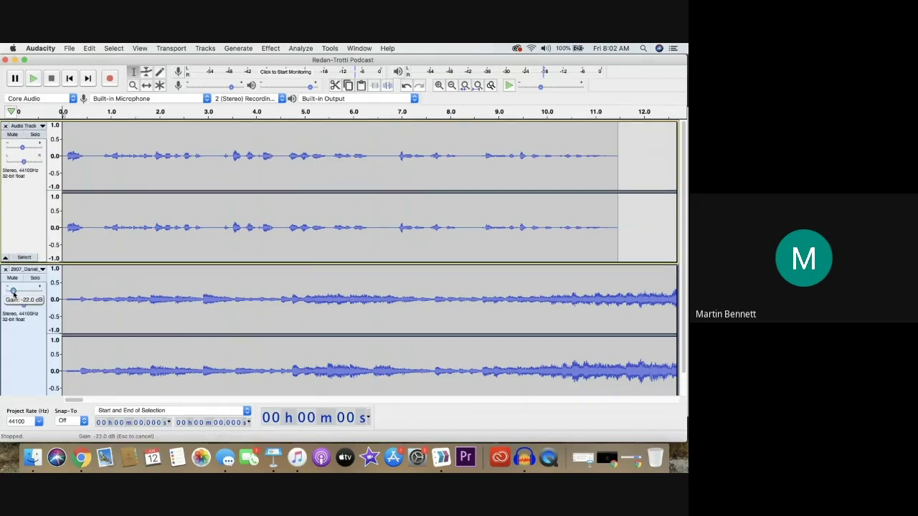
scroll(13, 294, down, 1)
key(space)
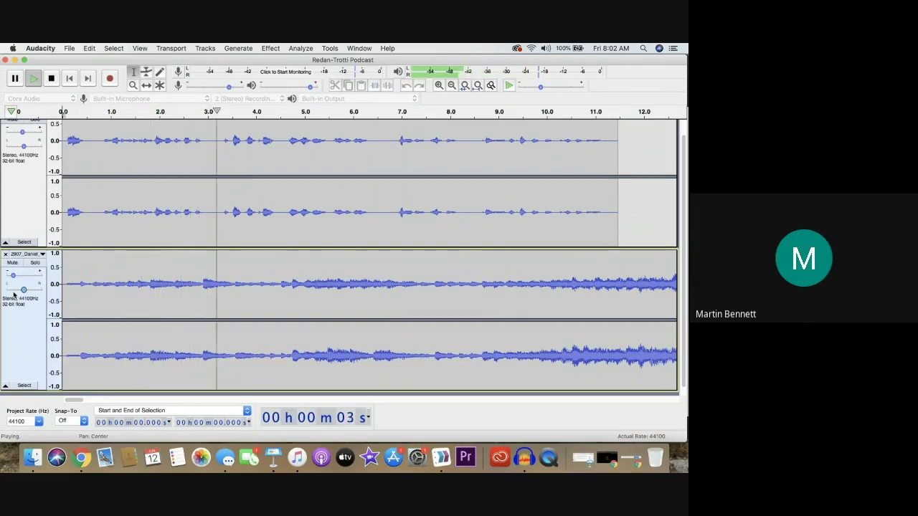
key(space)
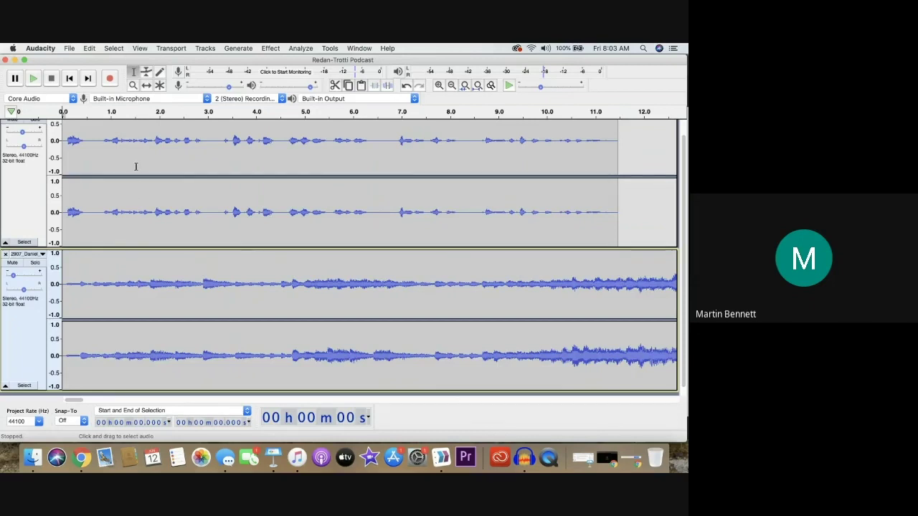
Shift the voice track with the Time Shift Tool so it starts at about 0.8 s, and play the mix
click(147, 87)
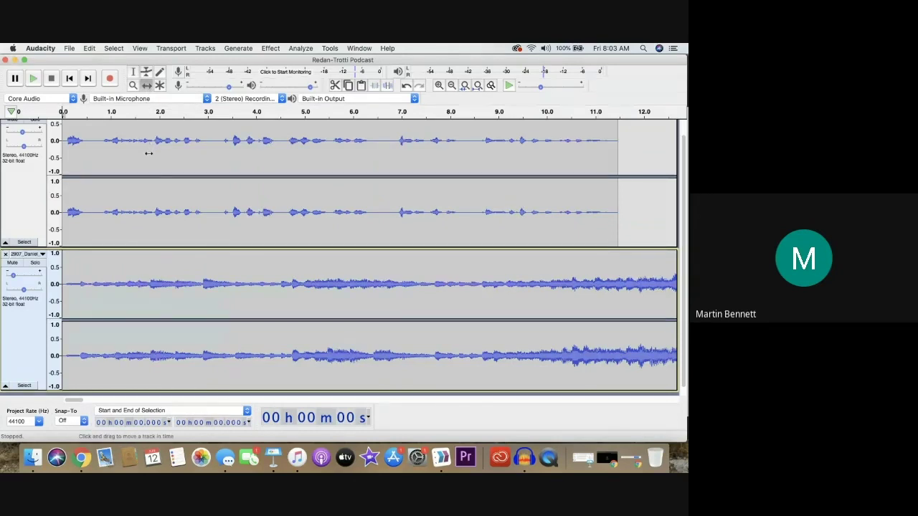
scroll(143, 156, up, 1)
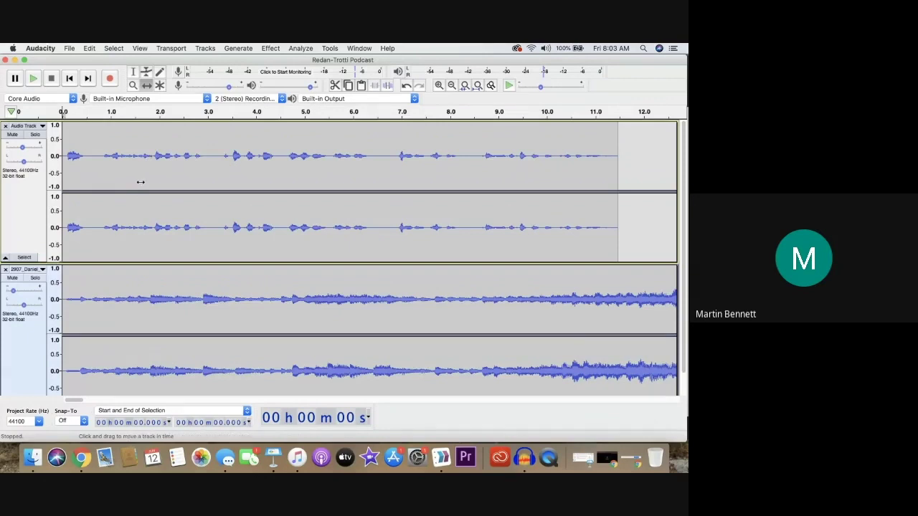
drag(144, 182, 132, 185)
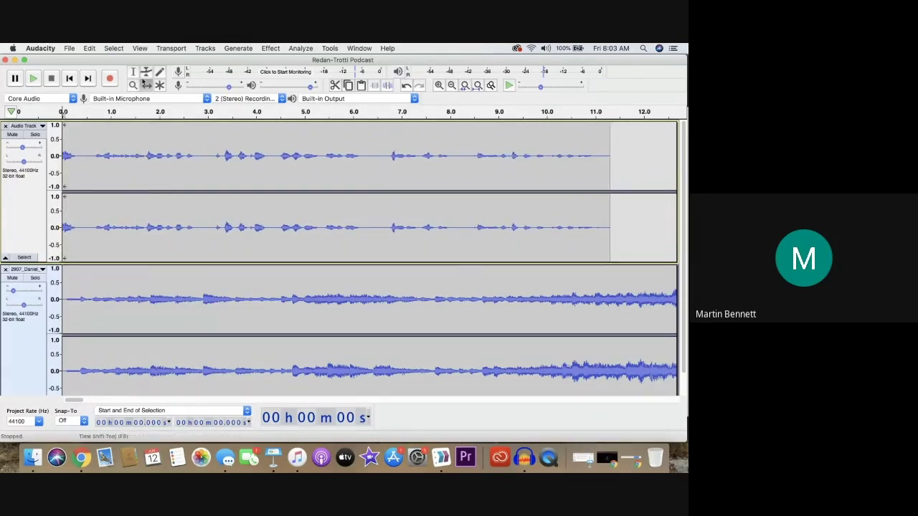
click(159, 173)
drag(162, 173, 207, 176)
key(space)
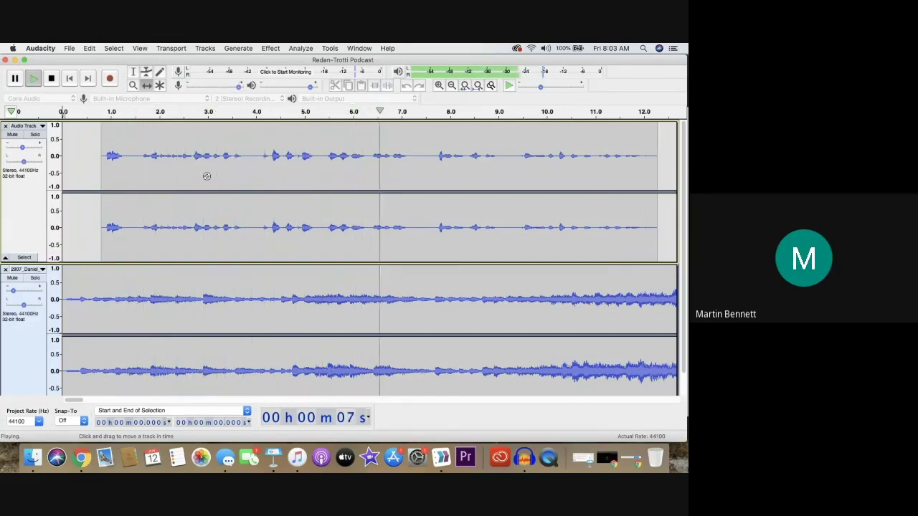
key(space)
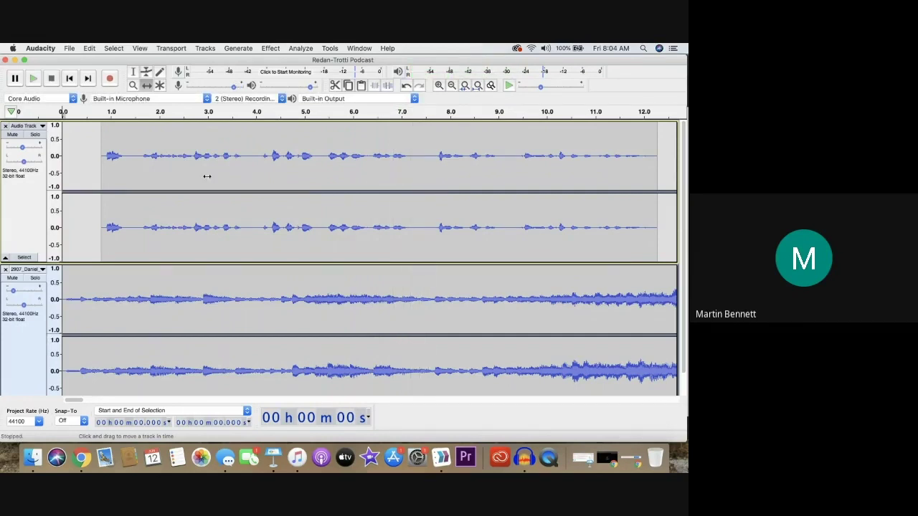
Move the voice track further along the timeline to start at about 1 s and listen to the opening twice
drag(208, 175, 219, 176)
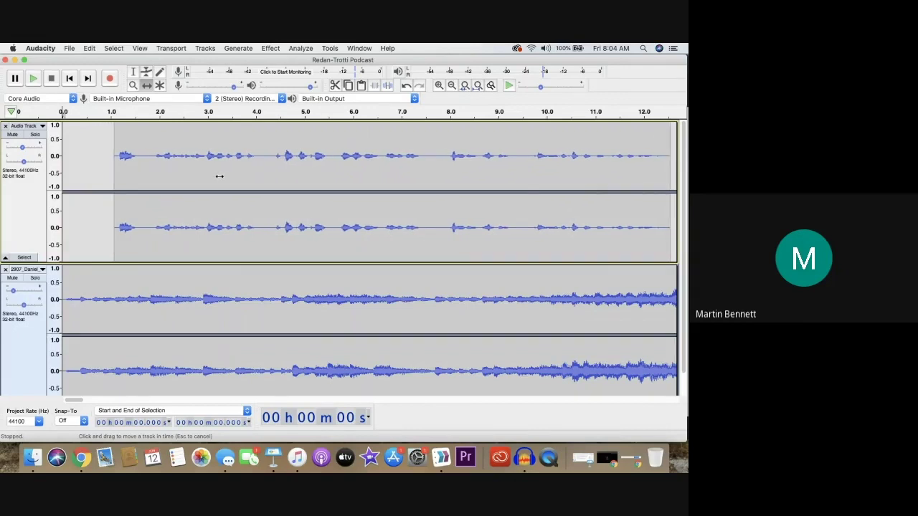
key(space)
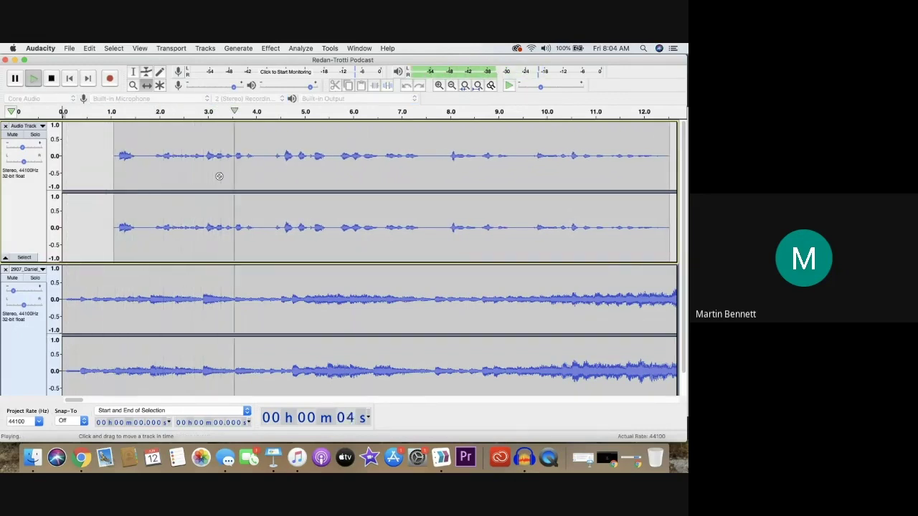
key(space)
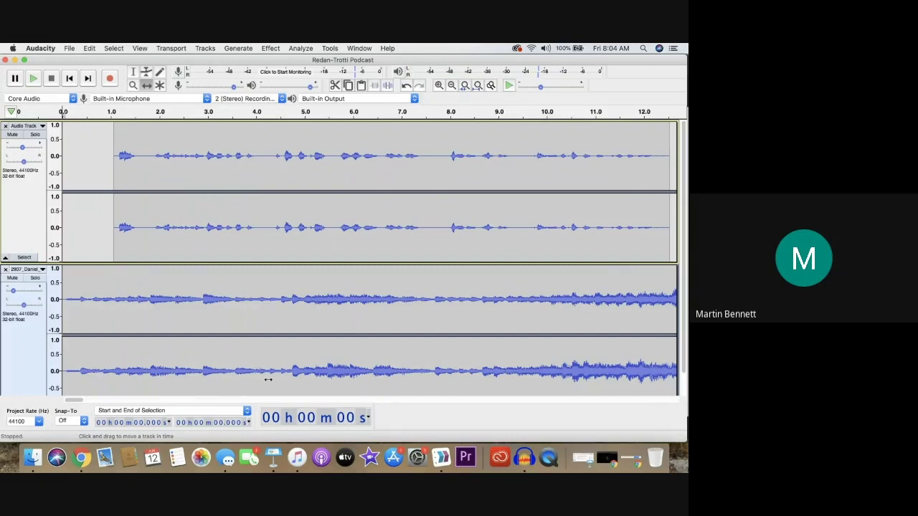
key(space)
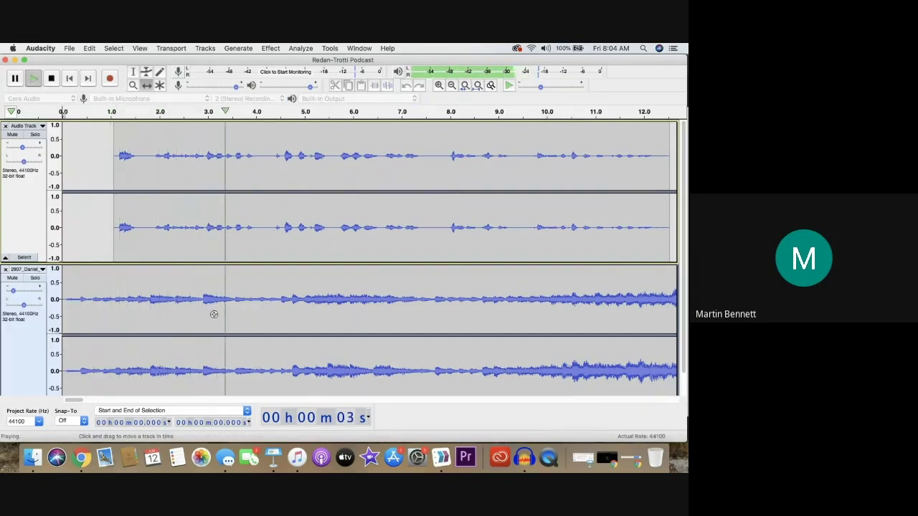
key(space)
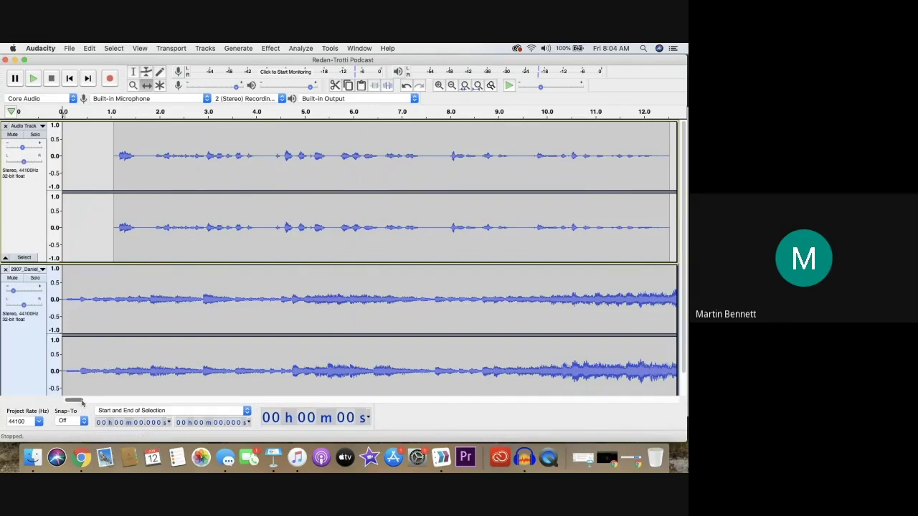
Delete the music track's audio from about 16.4 s to 6 min 40 s, leaving a short tail after the voice
drag(81, 403, 93, 403)
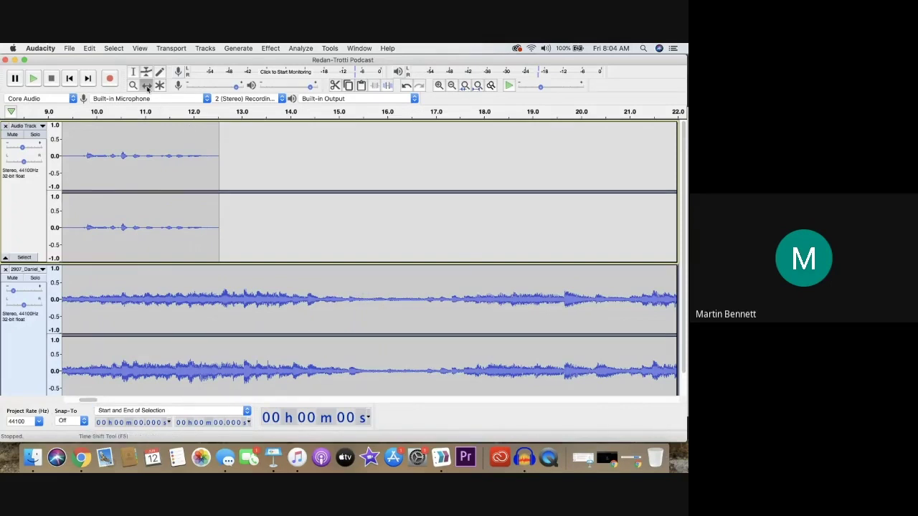
key(F1)
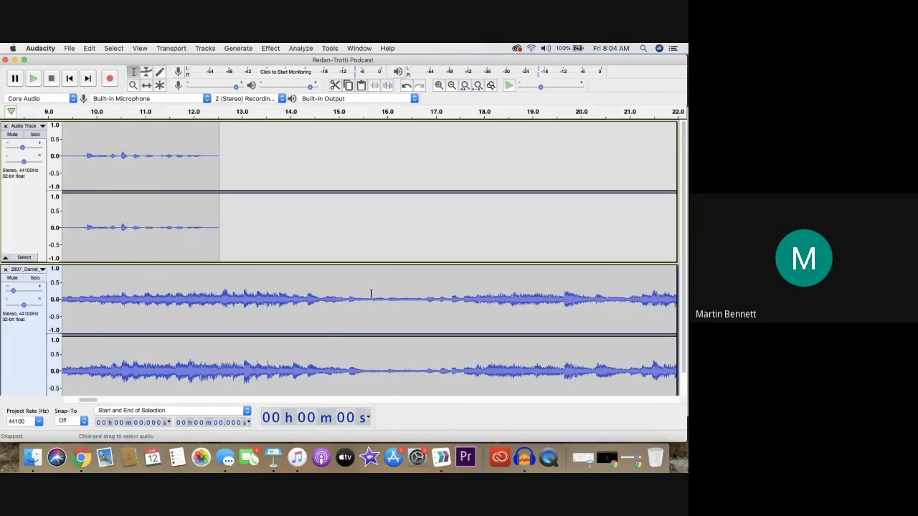
click(452, 85)
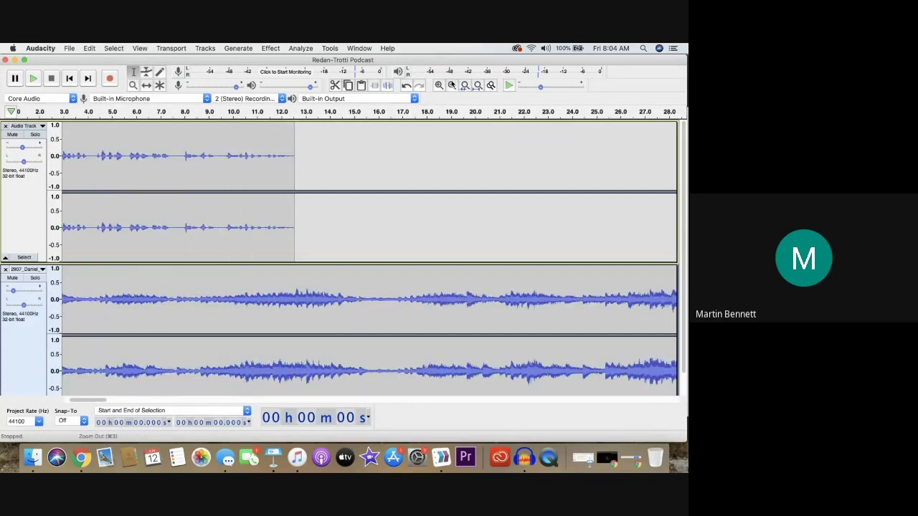
click(452, 85)
click(452, 85)
click(452, 85)
click(452, 86)
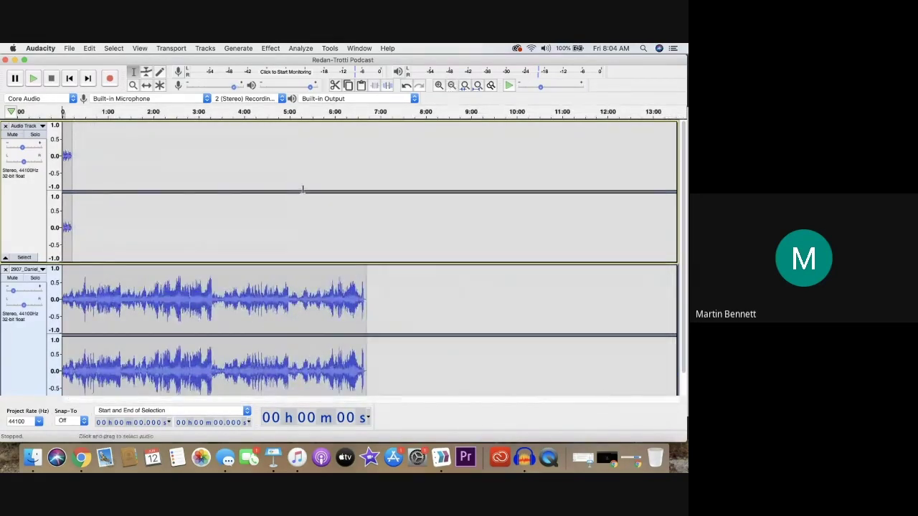
scroll(303, 190, down, 1)
key(super+1)
drag(88, 301, 664, 314)
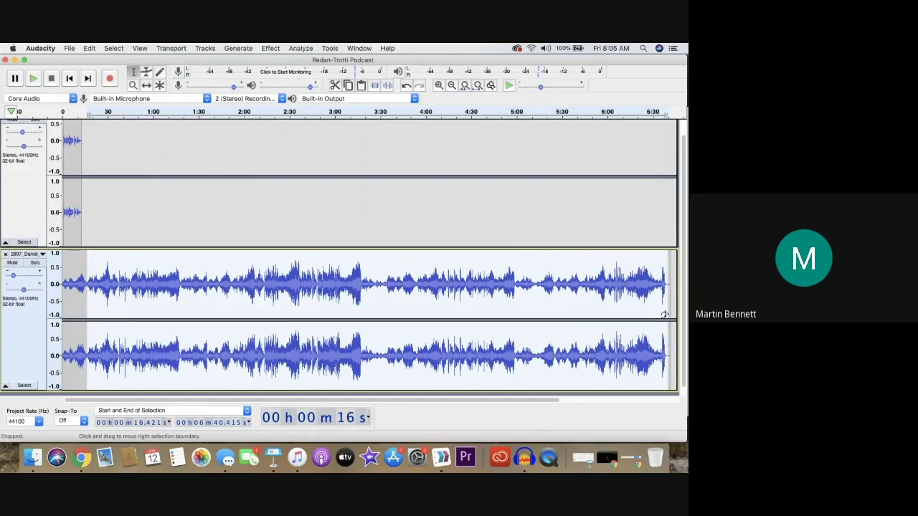
click(113, 48)
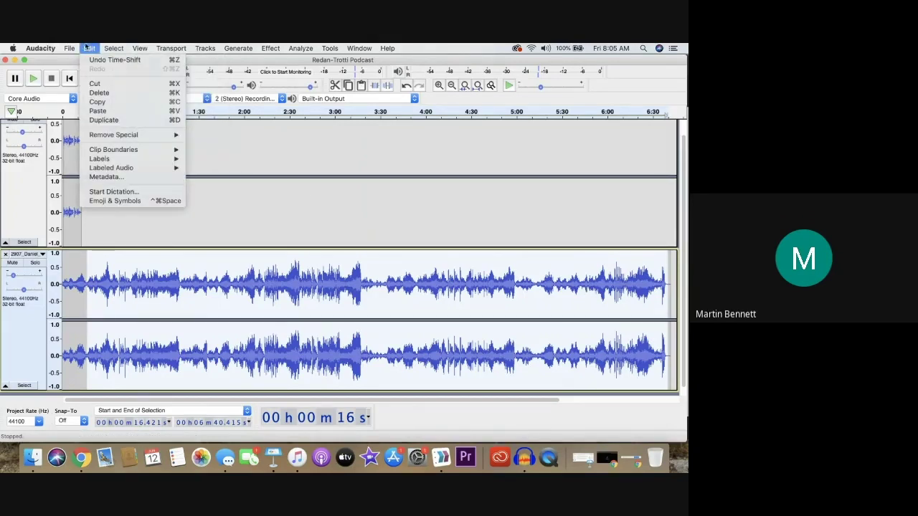
click(116, 92)
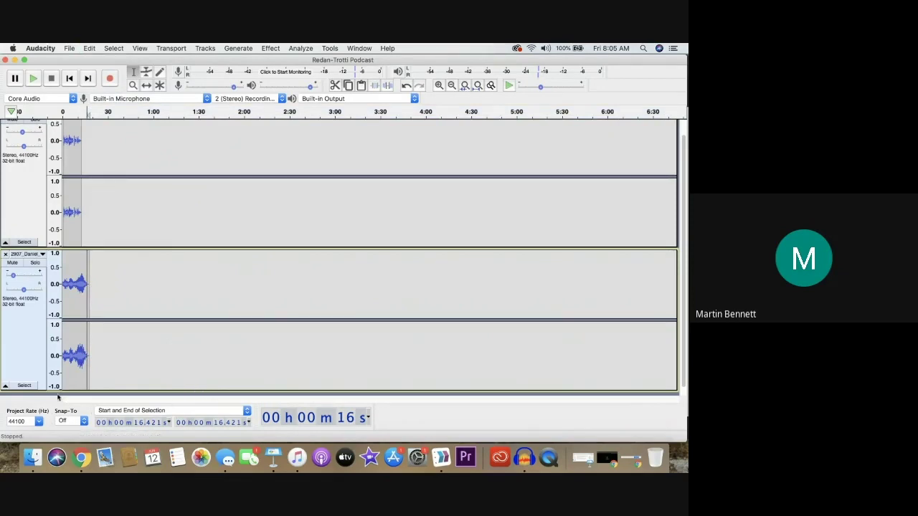
Play the shortened mix from the beginning to check how the music ends after the voice
click(438, 85)
click(438, 86)
click(438, 85)
click(438, 85)
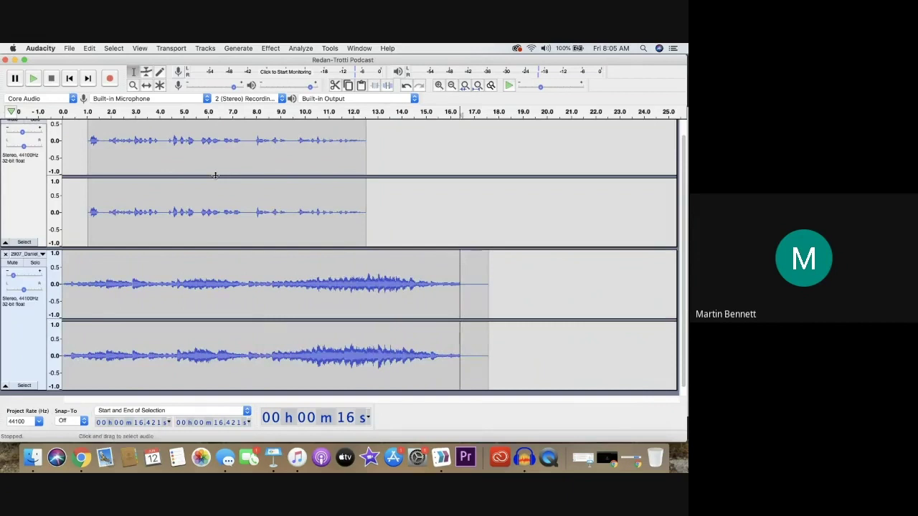
key(space)
key(space)
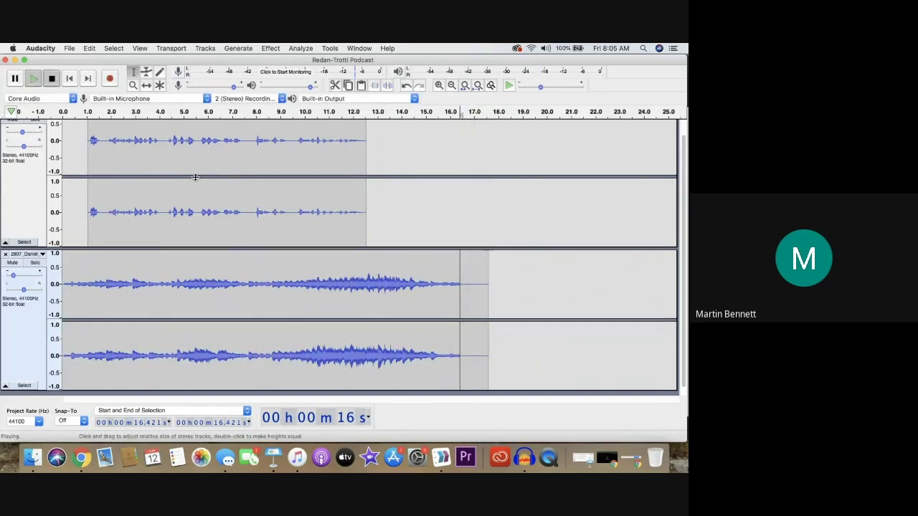
click(63, 113)
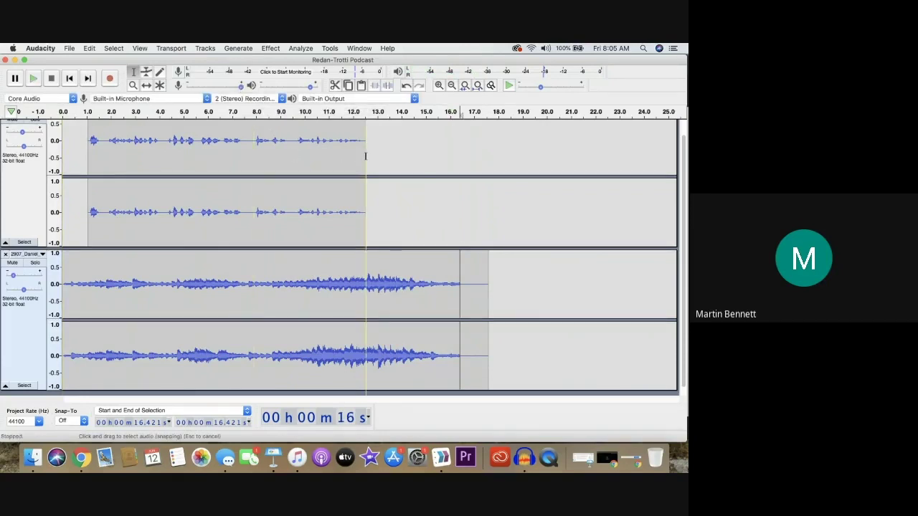
click(68, 48)
click(66, 48)
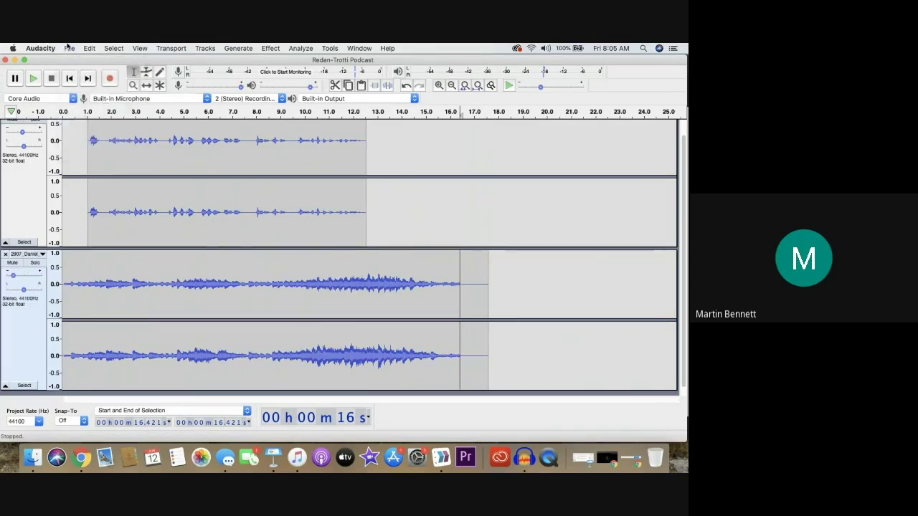
key(super+z)
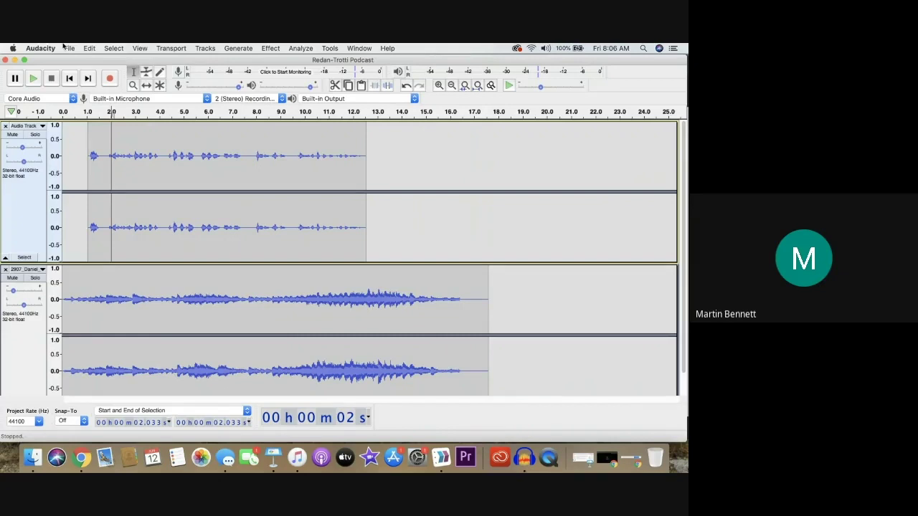
Set up an MP3 export with "Ep 1" added to the end of the file name and quality Insane, 320 kbps
click(67, 48)
mouse_move(96, 116)
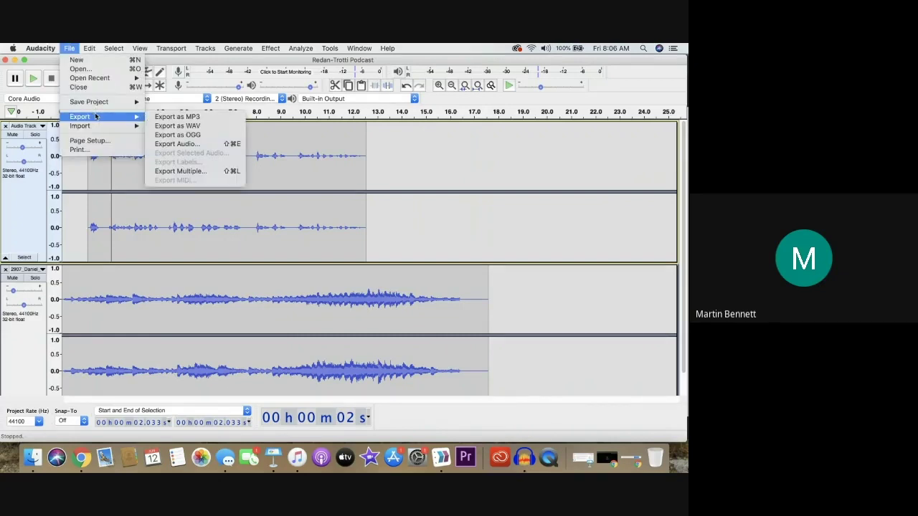
click(162, 117)
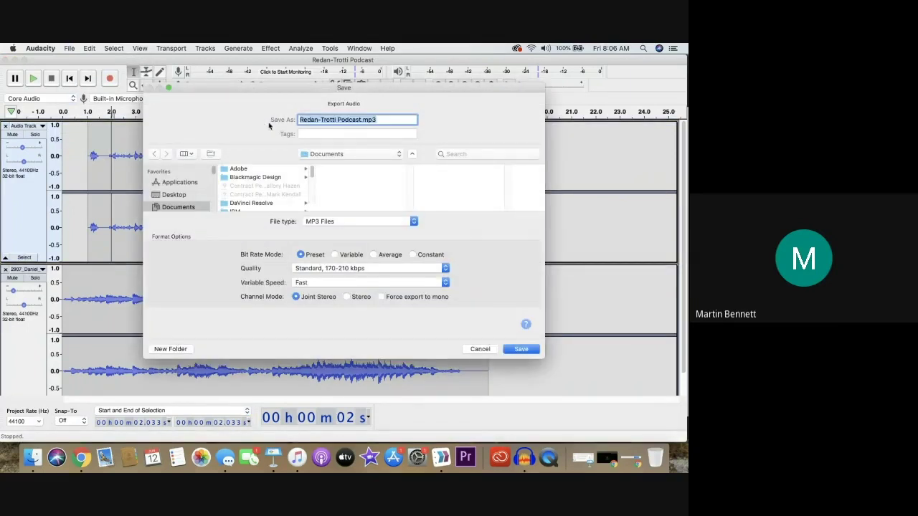
click(360, 120)
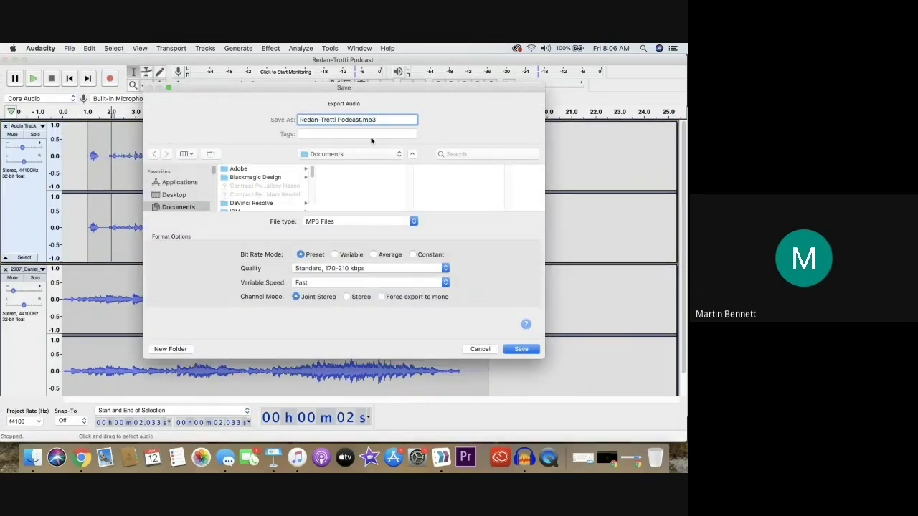
text(Ep 1)
click(444, 269)
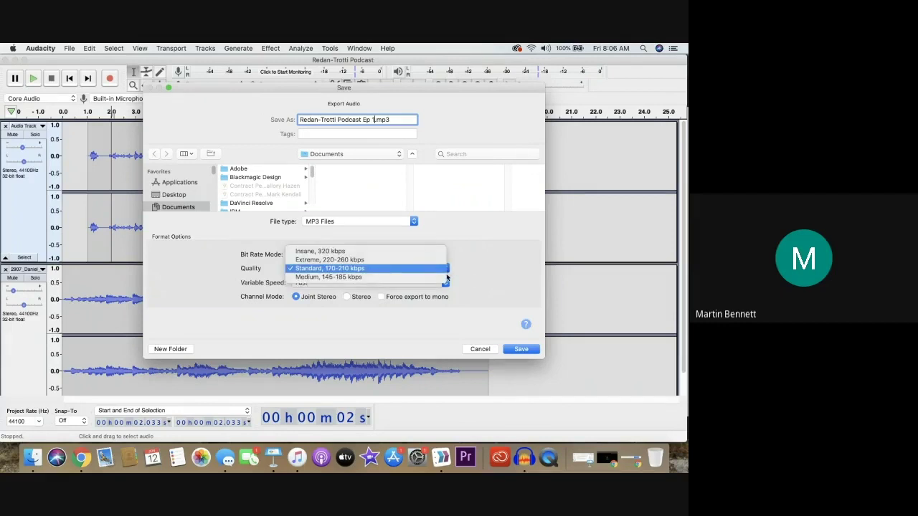
click(443, 253)
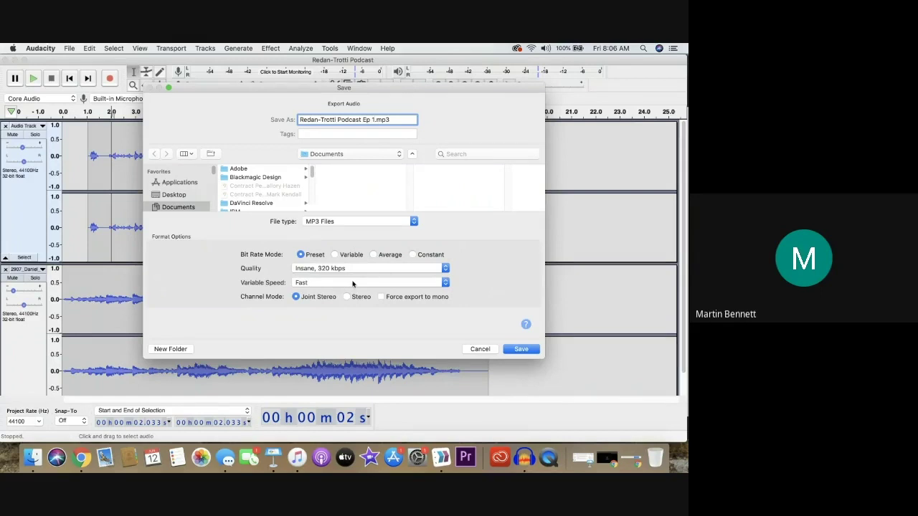
Save the MP3 to Documents, accepting the stereo mixdown and leaving the artist and title metadata blank
click(519, 349)
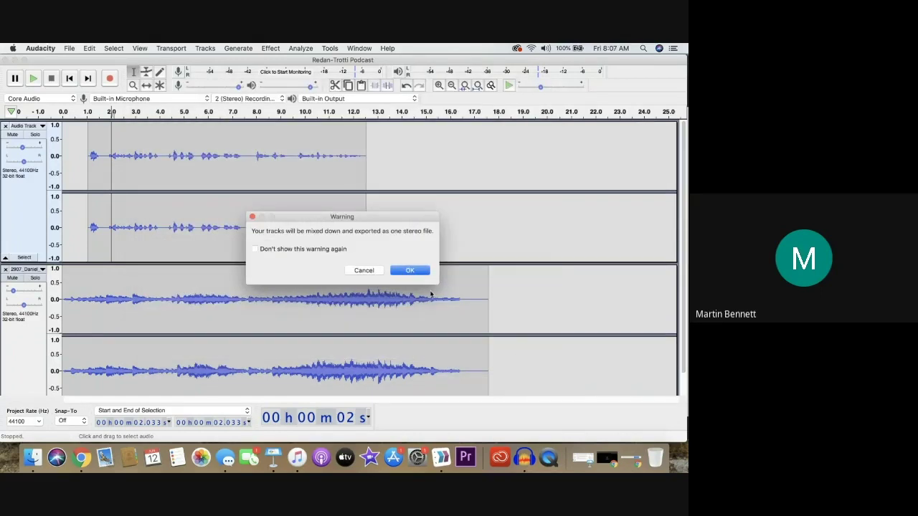
click(412, 271)
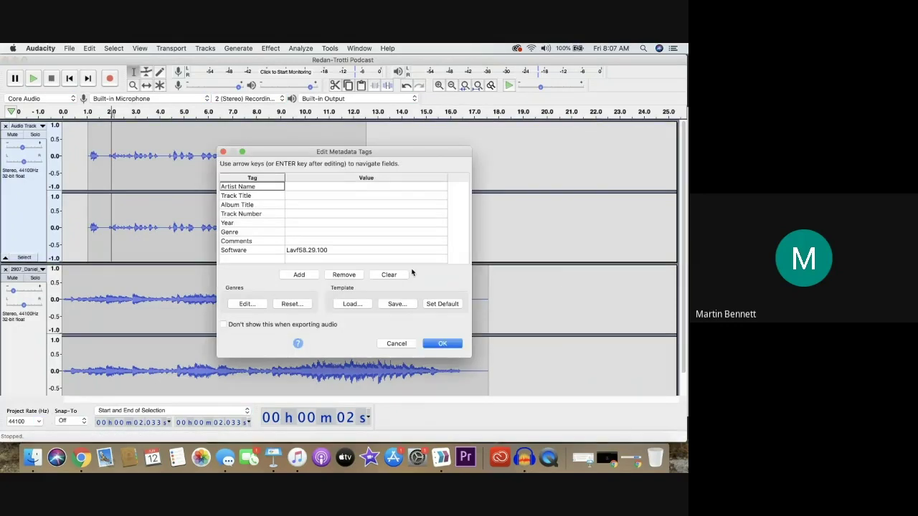
click(382, 188)
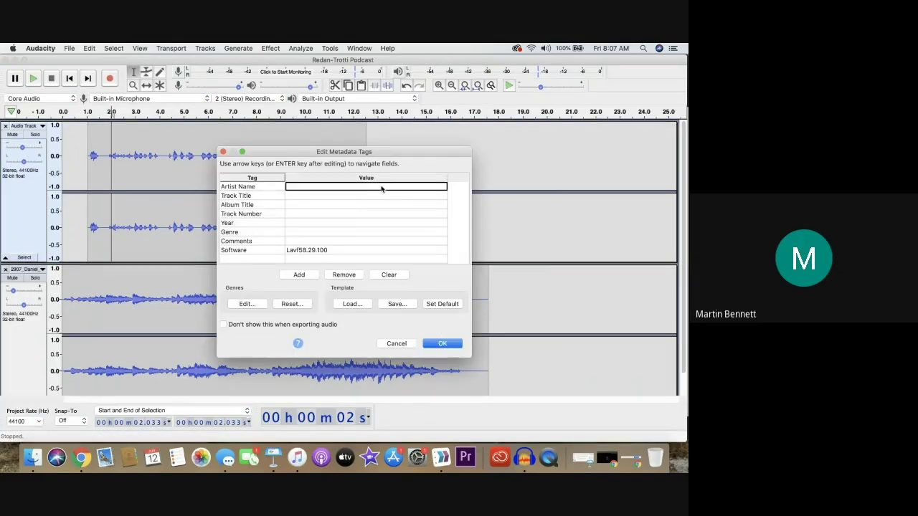
click(440, 344)
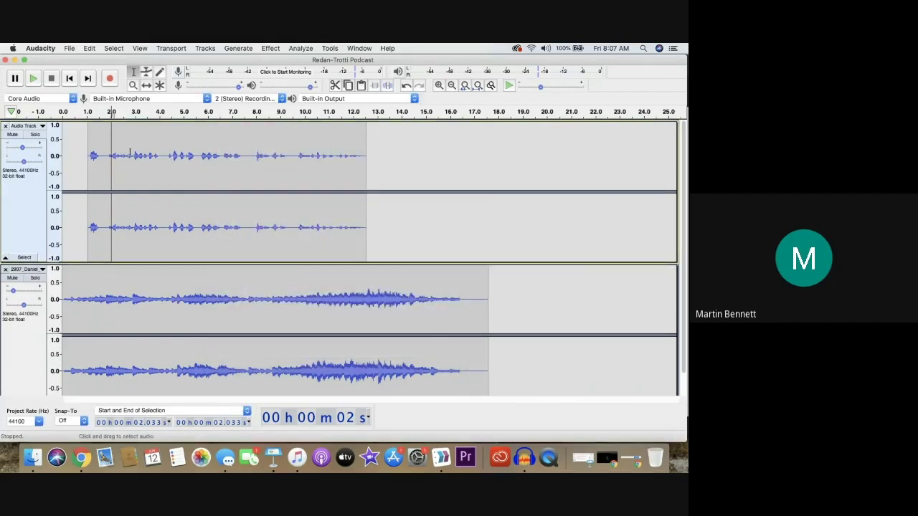
Close the Audacity project window and bring up the Intro to Podcasting presentation in Keynote
click(5, 61)
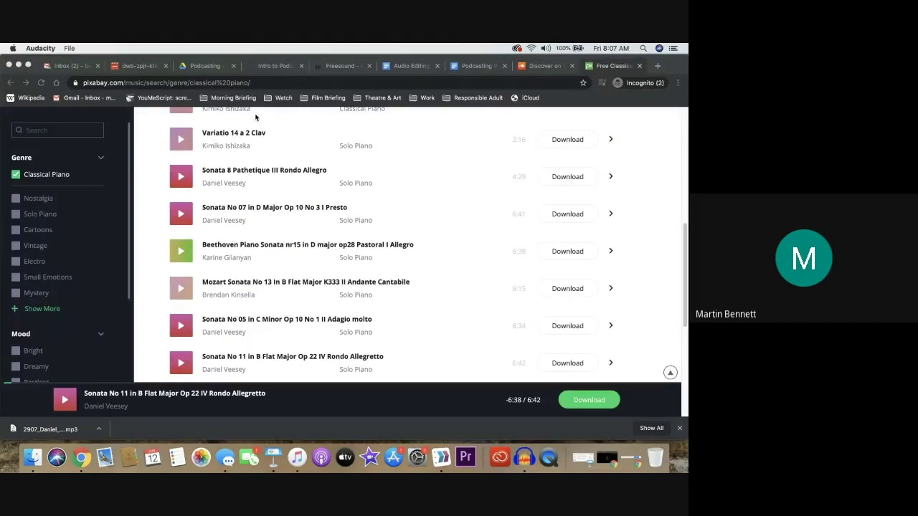
click(584, 458)
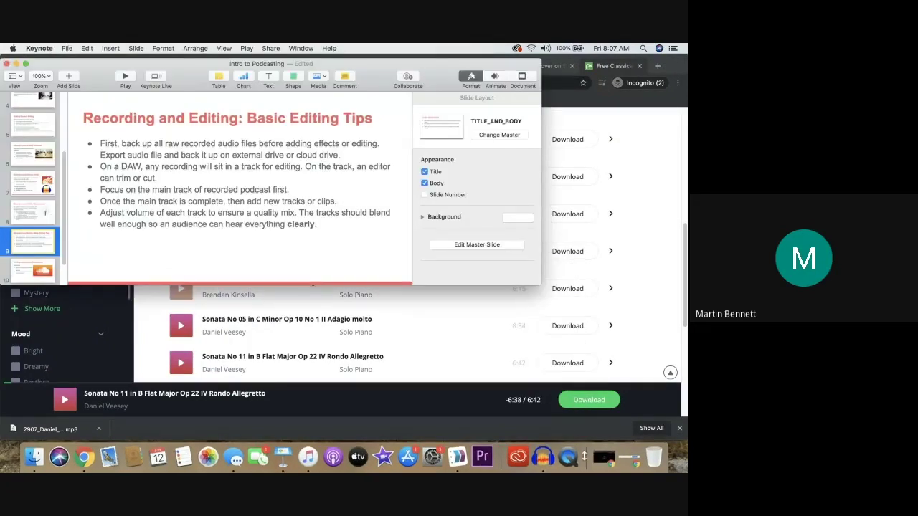
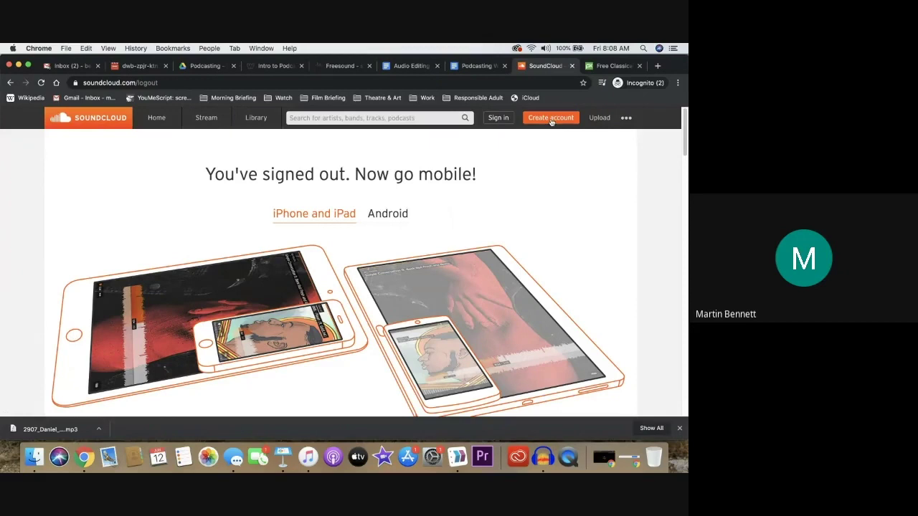
Open the account creation form on the SoundCloud website in Chrome
click(550, 117)
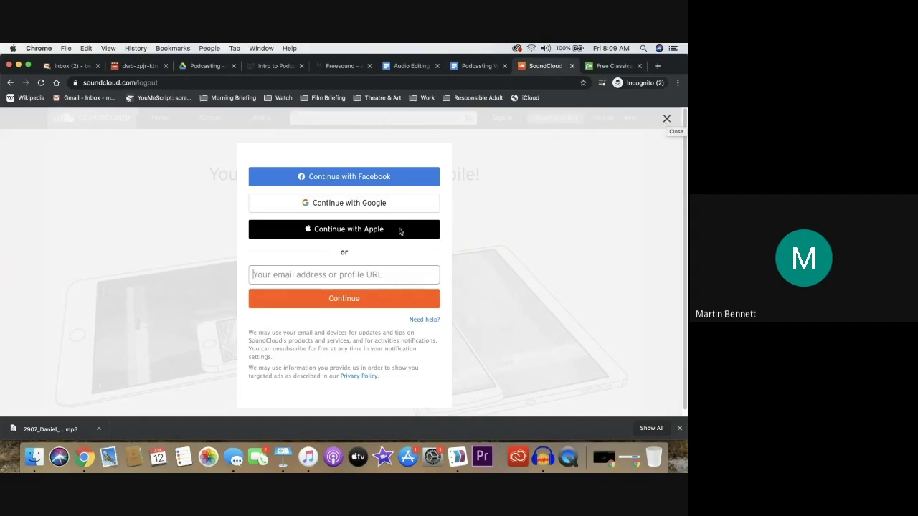
Close the account creation form, sign in to SoundCloud with the Google account, and dismiss the browser's downloads bar
scroll(666, 121, down, 2)
click(665, 120)
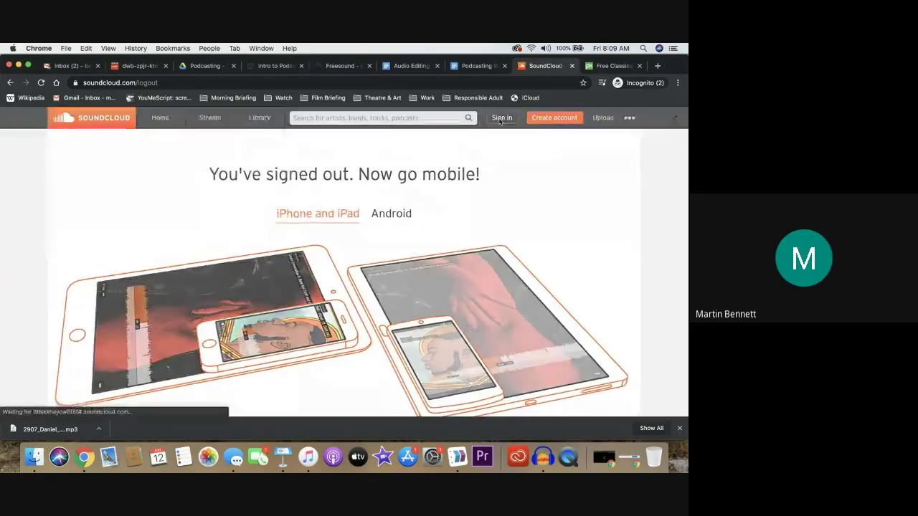
click(353, 205)
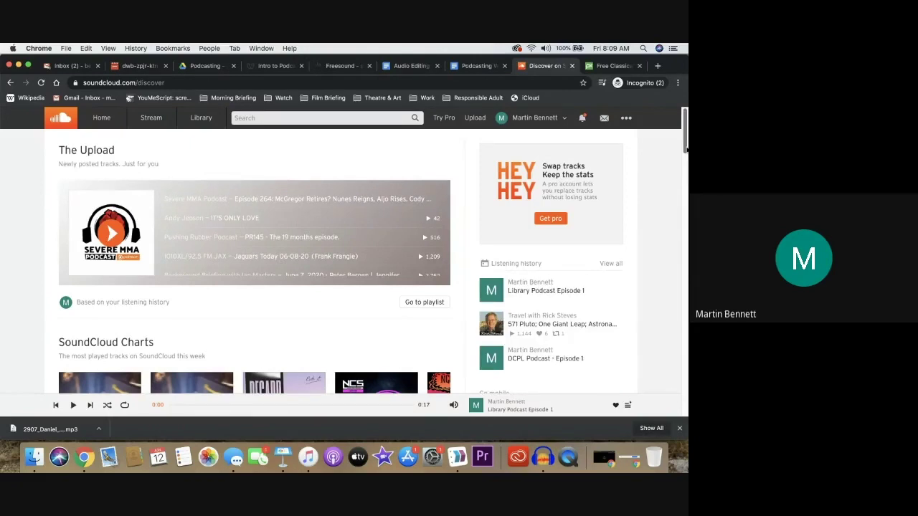
click(679, 428)
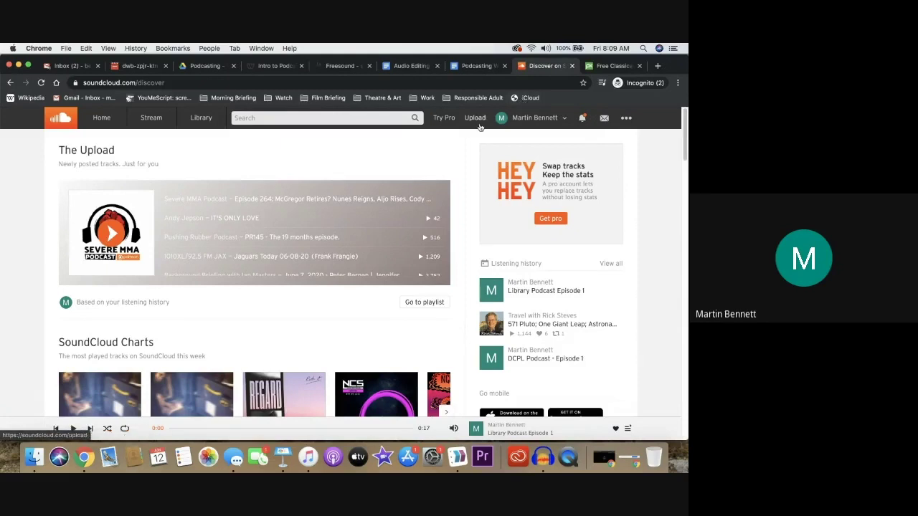
Open the signed-in account's profile page and look over its header, spotlight and recent tracks
click(519, 124)
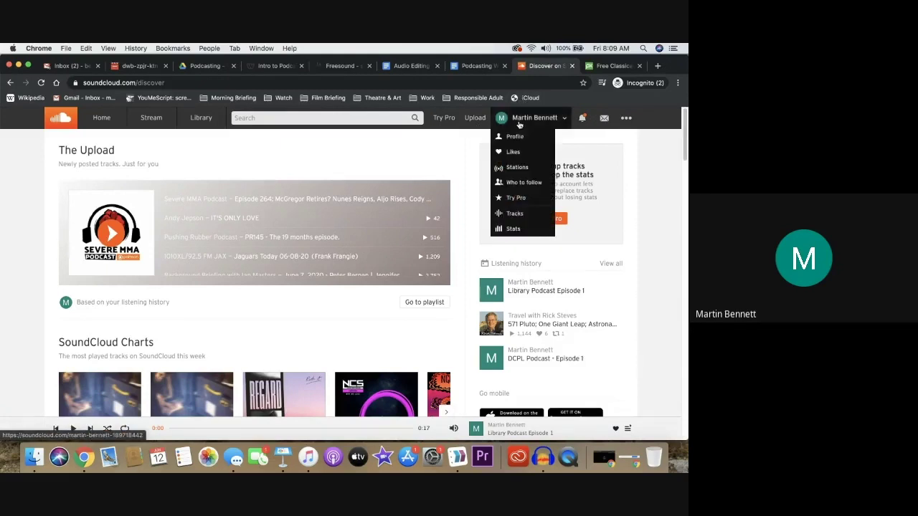
click(518, 137)
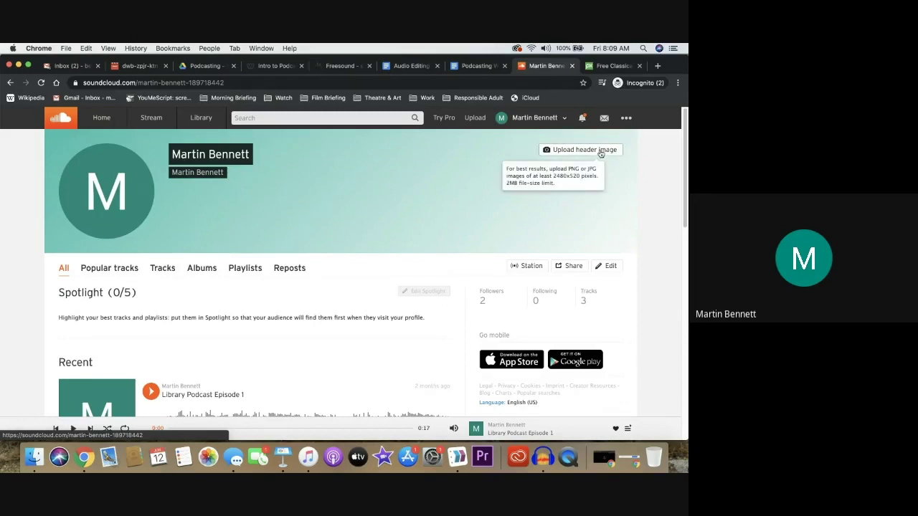
scroll(645, 215, down, 2)
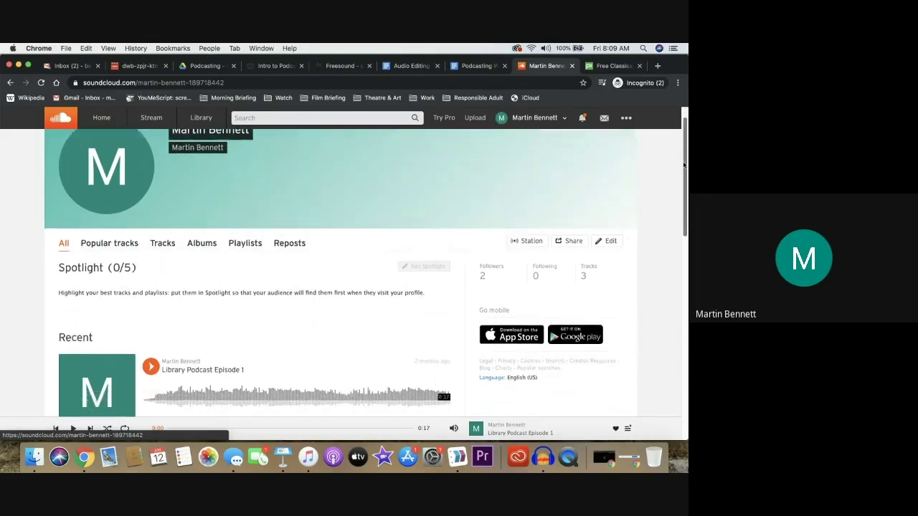
scroll(430, 179, up, 2)
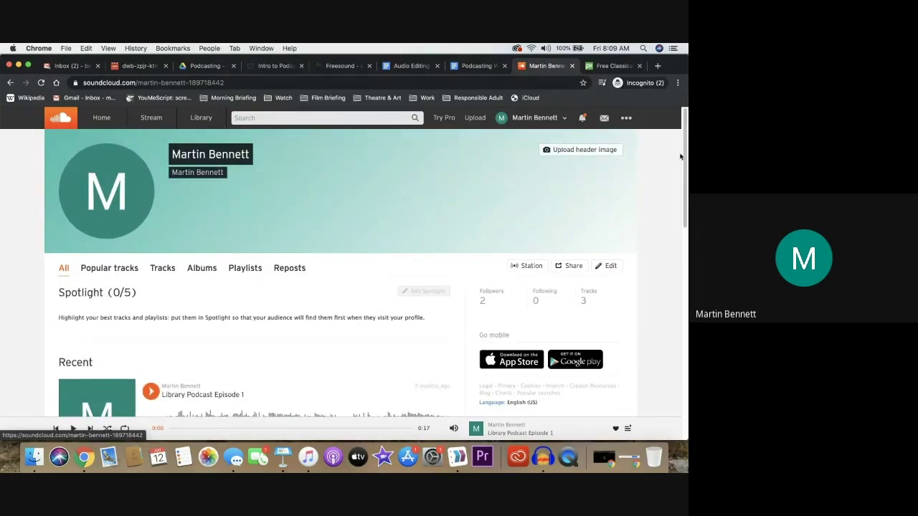
scroll(685, 197, down, 4)
scroll(685, 198, up, 4)
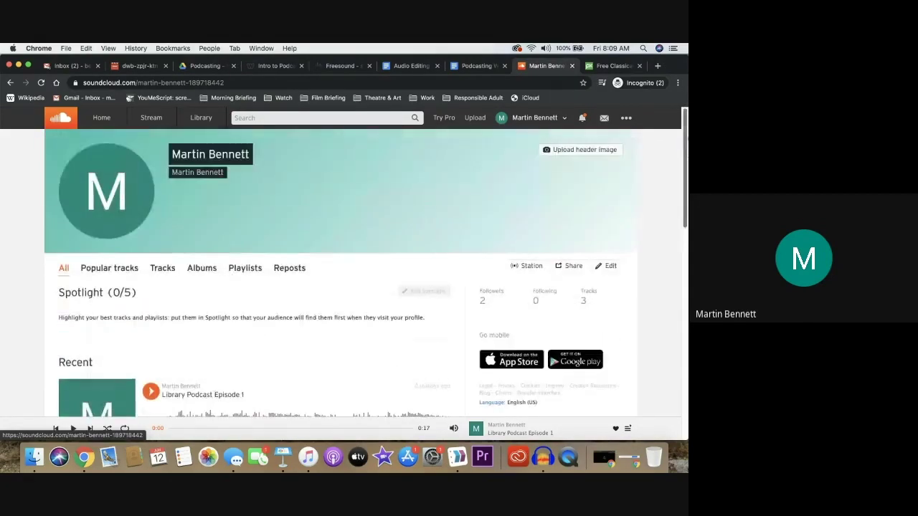
Upload the file "Redan-Trotti Podcast Ep 1.mp3" from the Documents folder as a new SoundCloud track
click(476, 118)
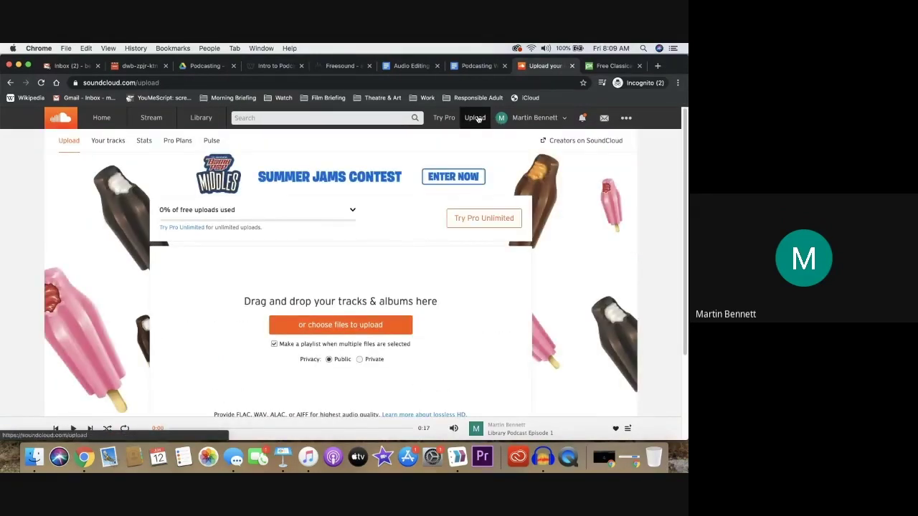
click(365, 326)
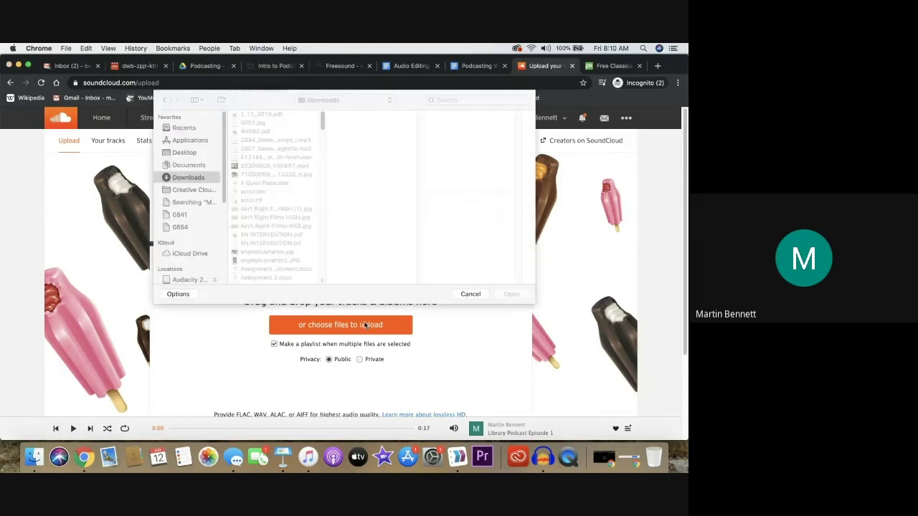
click(192, 167)
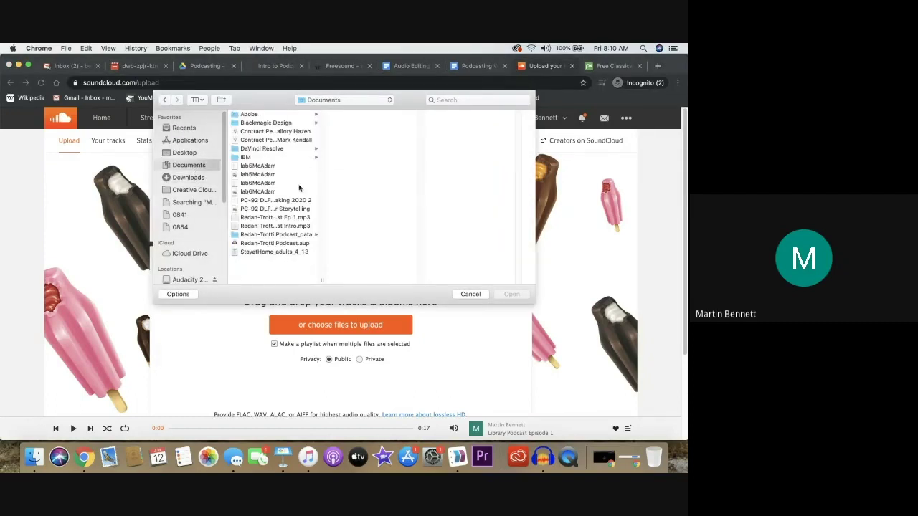
click(271, 225)
shift+click(278, 218)
click(278, 218)
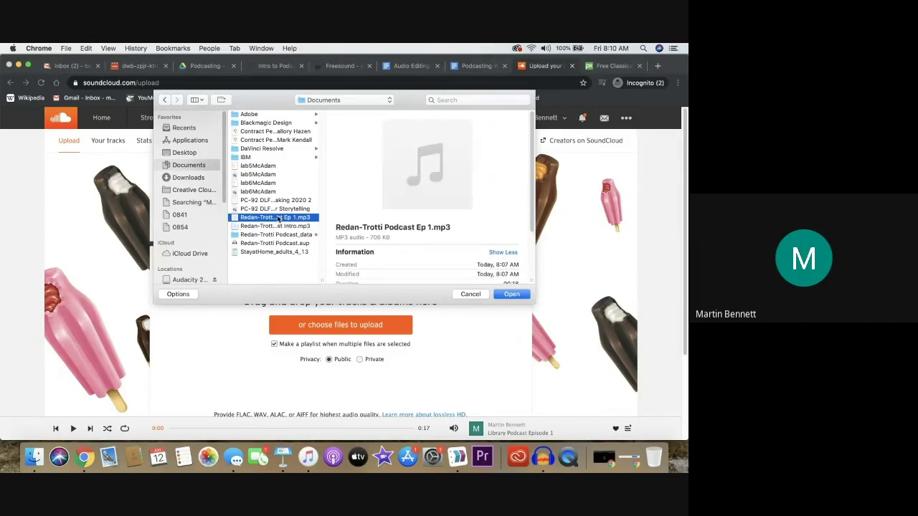
click(507, 296)
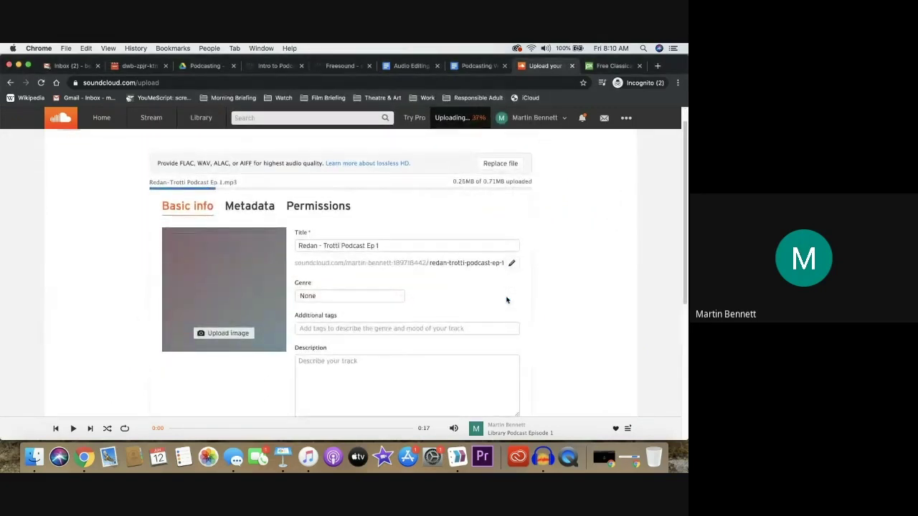
Change the track title to "Redan - Trotti Podcast Episode 1 - Poetry"
click(387, 243)
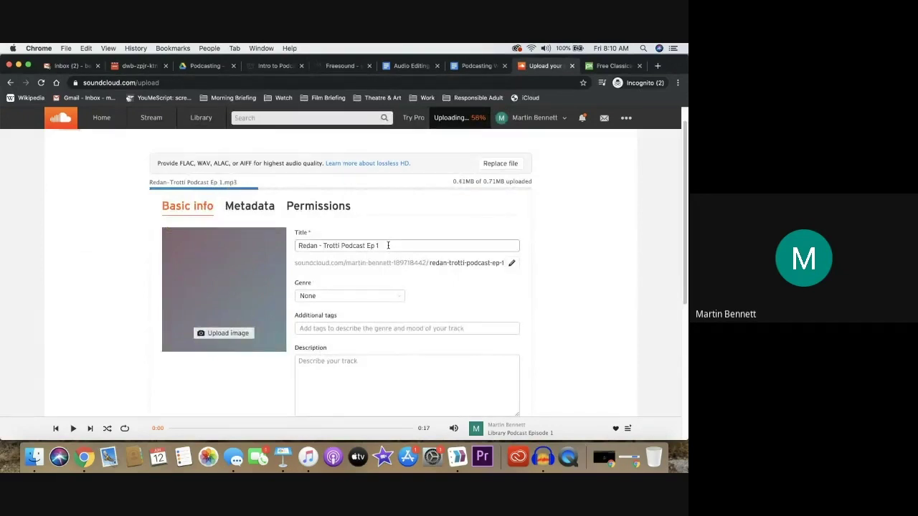
key(BackSpace)
key(BackSpace)
key(BackSpace)
key(BackSpace)
text(Epsi)
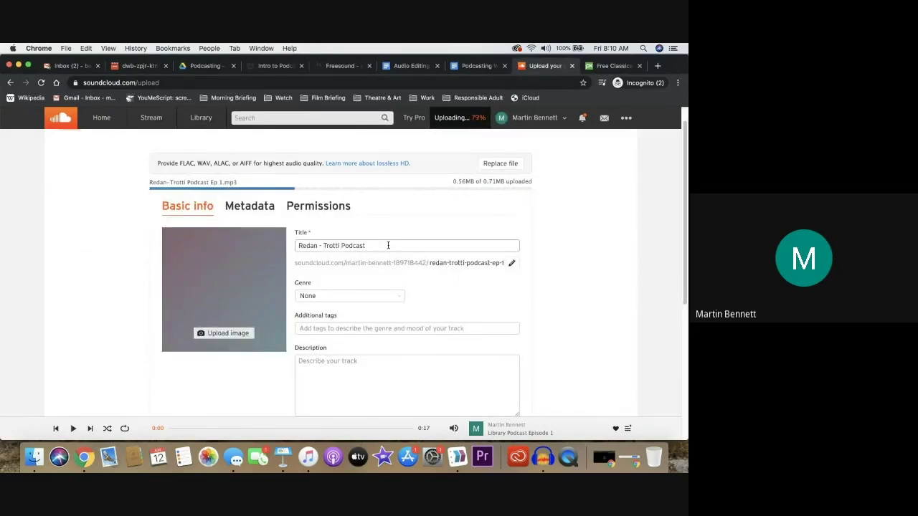
text(ode 1)
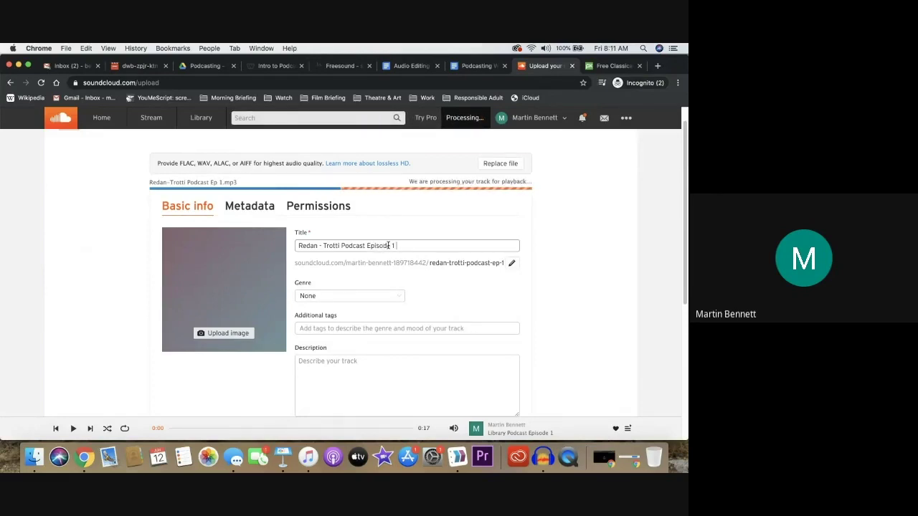
text( - Poetry)
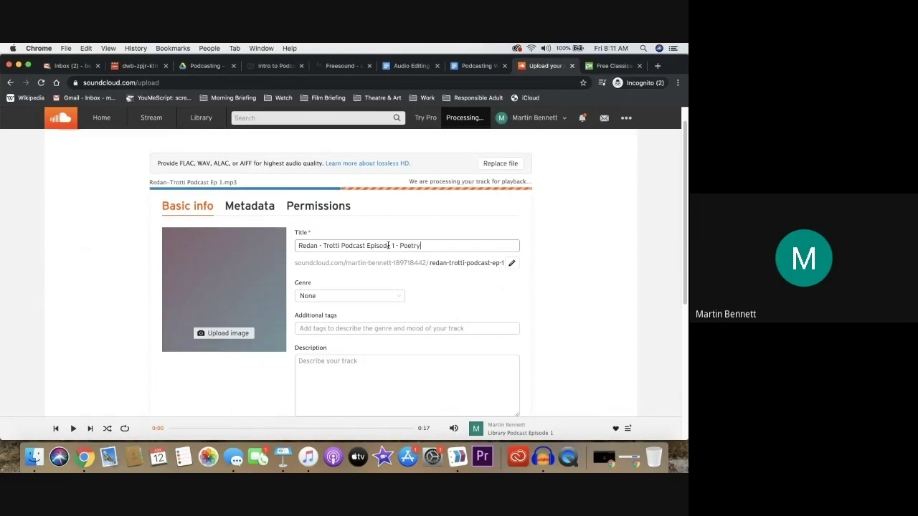
Check the editable ending of the track's web link below the title
click(511, 263)
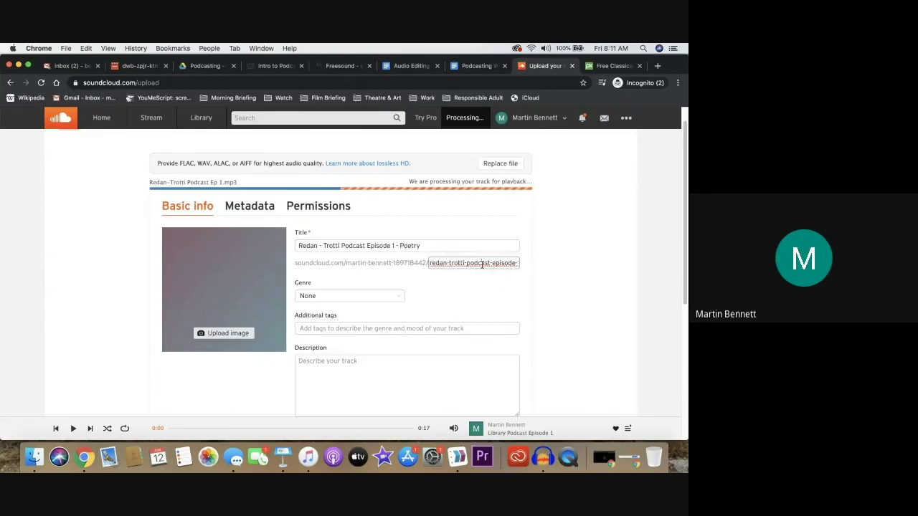
triple_click(482, 264)
click(488, 280)
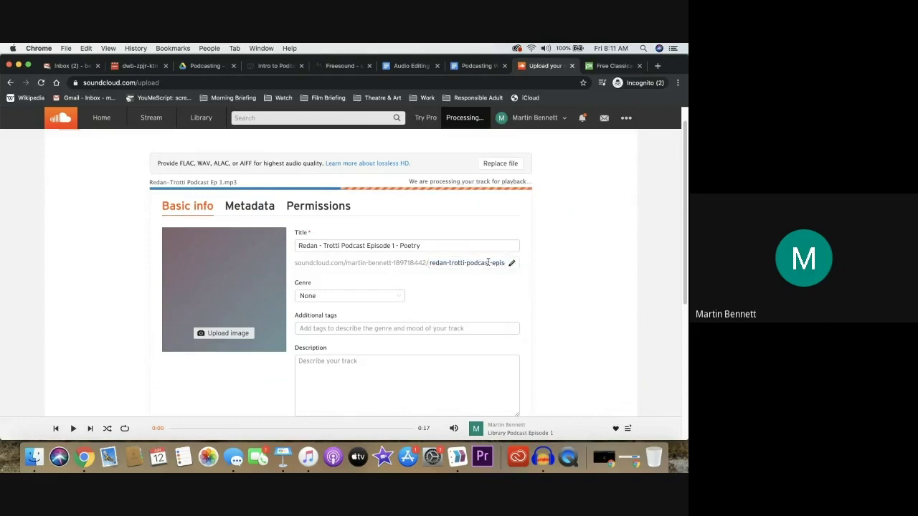
click(488, 262)
click(494, 273)
Set the track's genre to Custom and enter "Podcast" as the custom genre
click(394, 296)
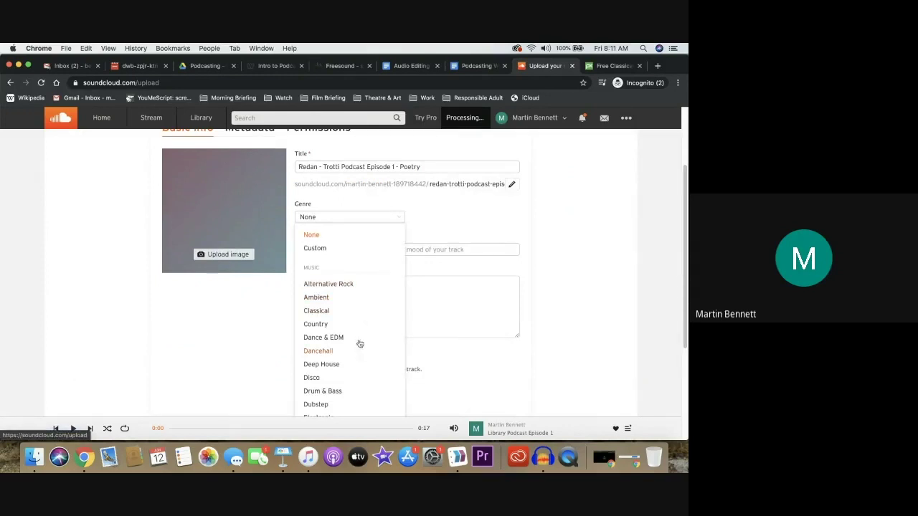
scroll(365, 307, down, 1)
scroll(365, 308, down, 3)
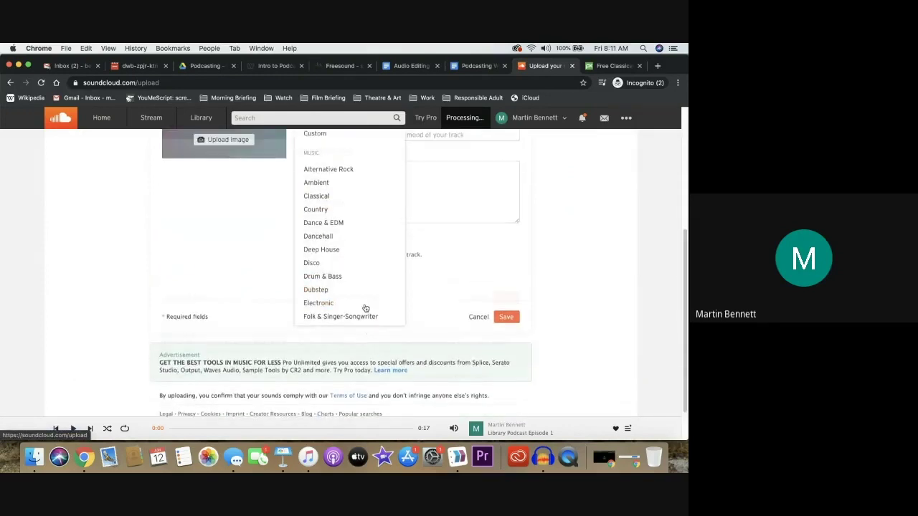
scroll(365, 308, up, 5)
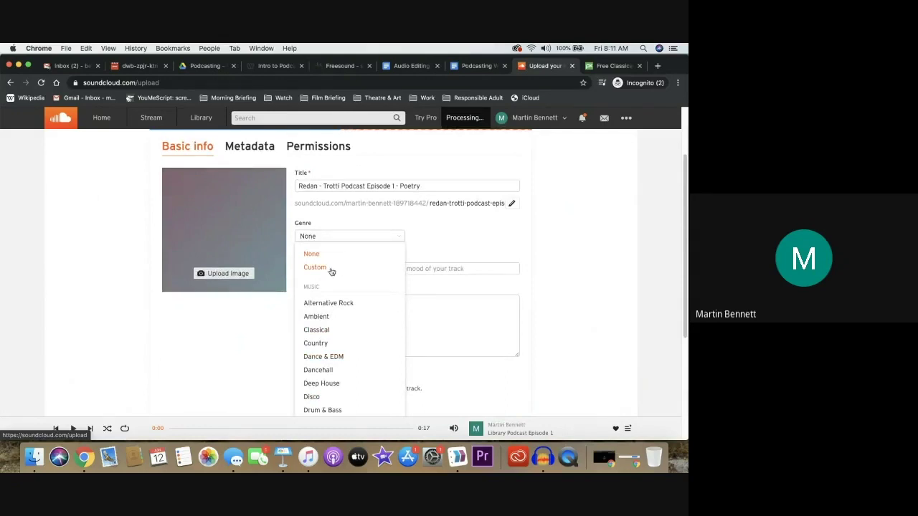
click(331, 268)
click(427, 238)
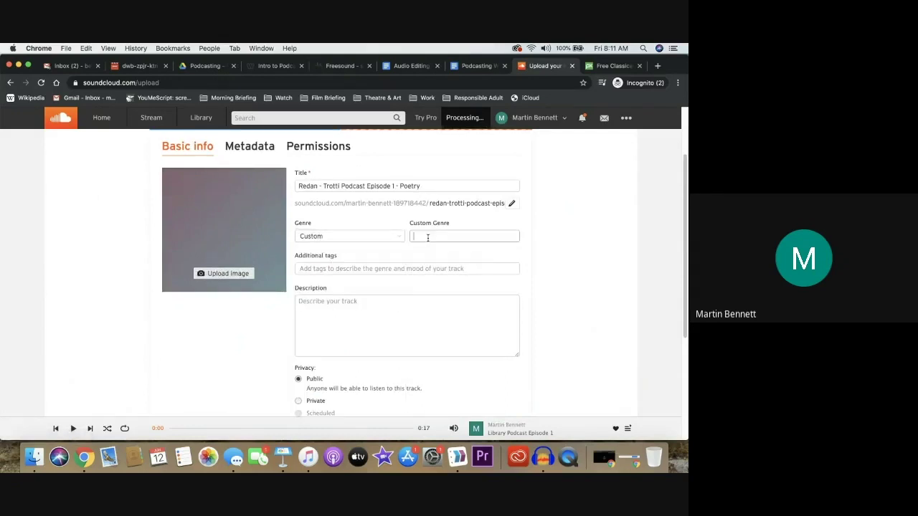
text(Podcast)
Enter the track description "For this episode, we discuss poetry."
click(394, 324)
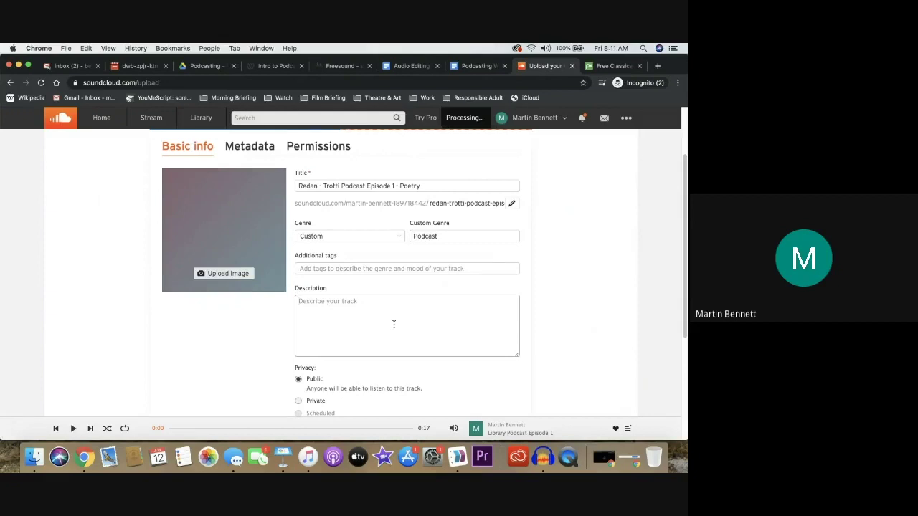
text(T)
key(BackSpace)
text(The Redan-Trotti Libra)
key(BackSpace)
key(BackSpace)
key(BackSpace)
key(BackSpace)
key(BackSpace)
key(BackSpace)
key(BackSpace)
key(BackSpace)
key(BackSpace)
key(BackSpace)
key(BackSpace)
key(BackSpace)
key(BackSpace)
key(BackSpace)
key(BackSpace)
key(BackSpace)
key(BackSpace)
key(BackSpace)
key(BackSpace)
key(BackSpace)
text(For this episode  we discuss poetry.)
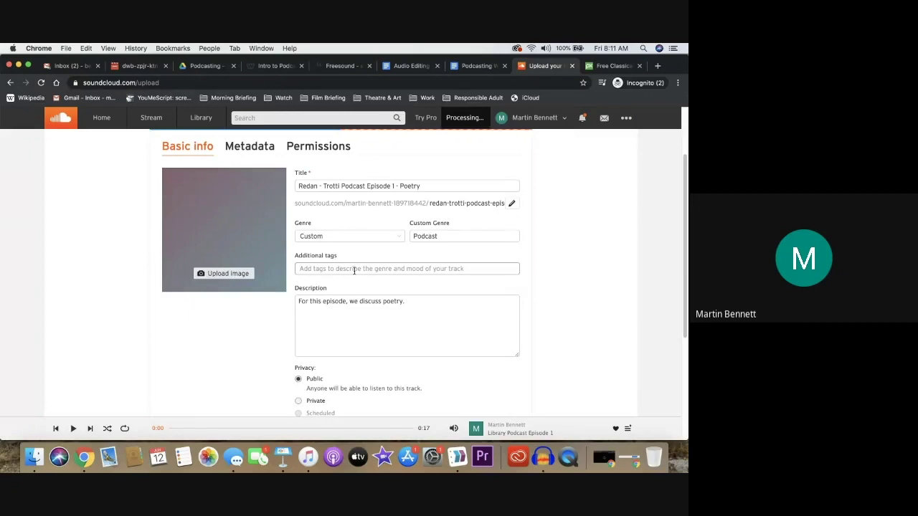
Add the sunset JPG from the Desktop as the track's cover image
click(232, 277)
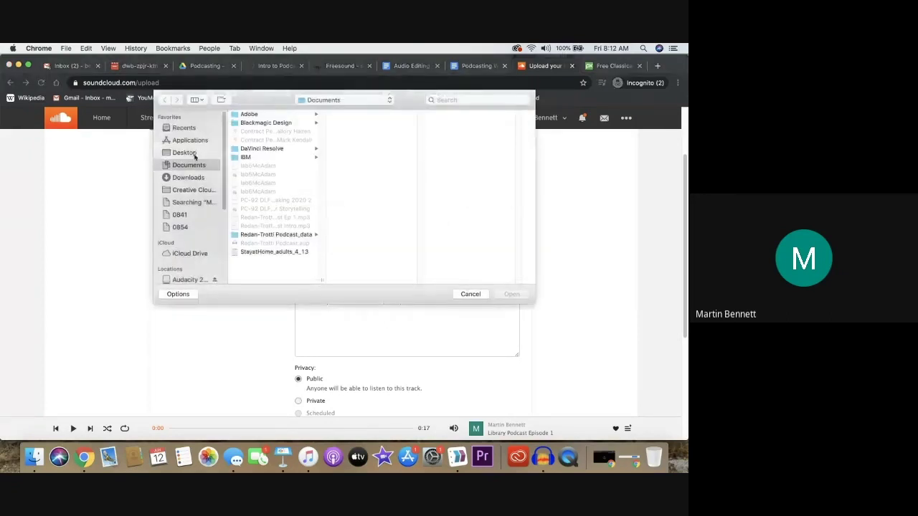
click(185, 153)
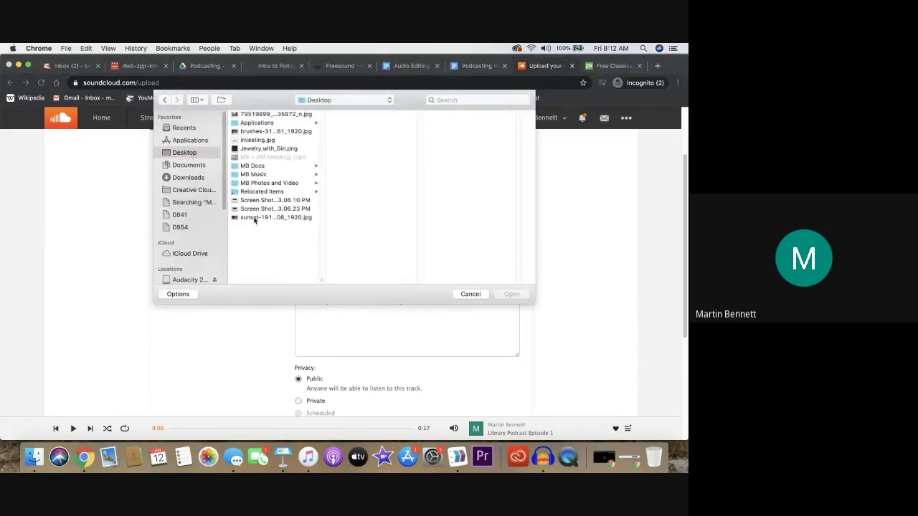
click(254, 218)
click(511, 294)
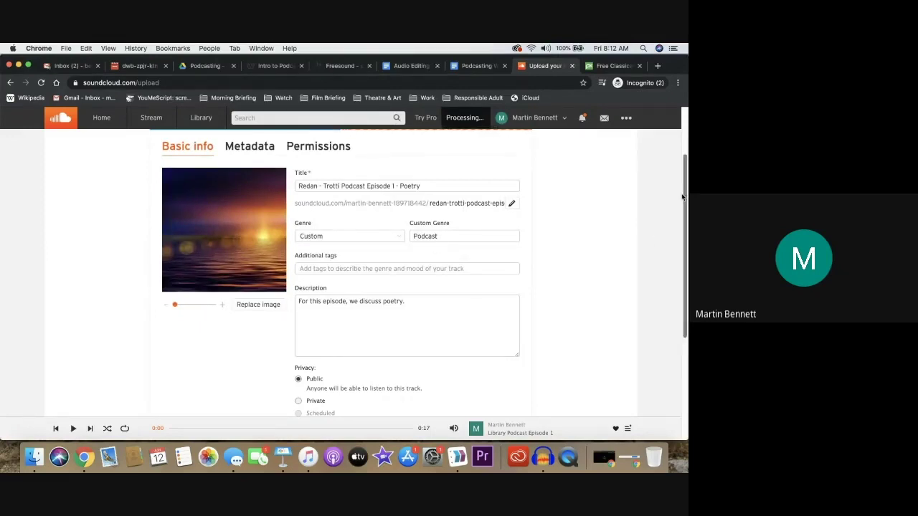
Review the track's privacy options and its metadata fields, including the license settings
drag(684, 192, 684, 249)
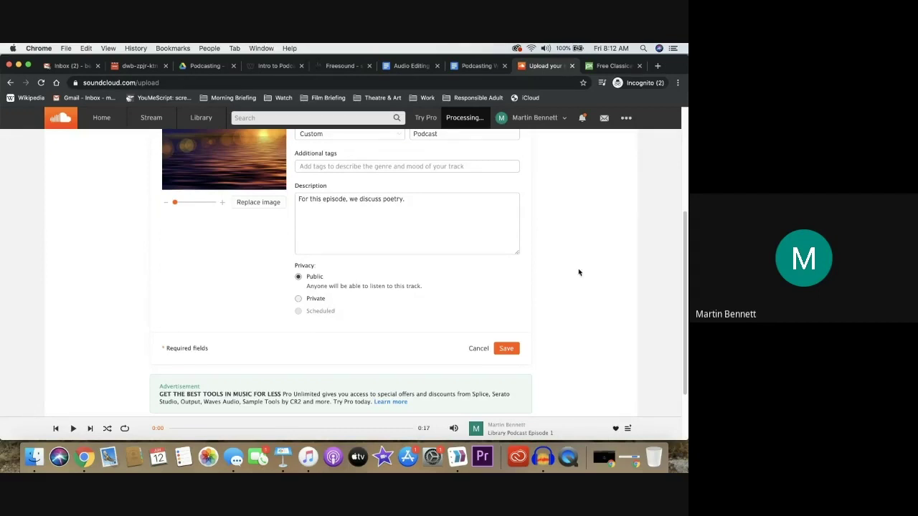
click(684, 175)
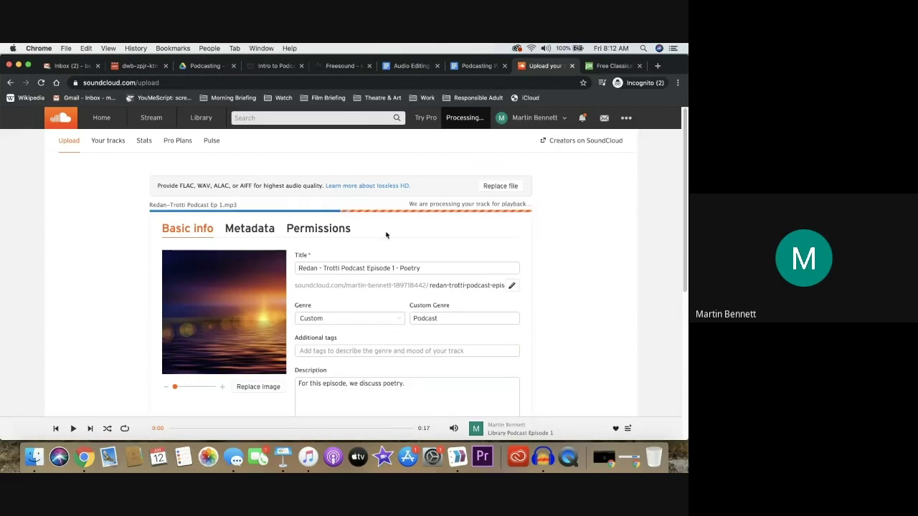
click(259, 231)
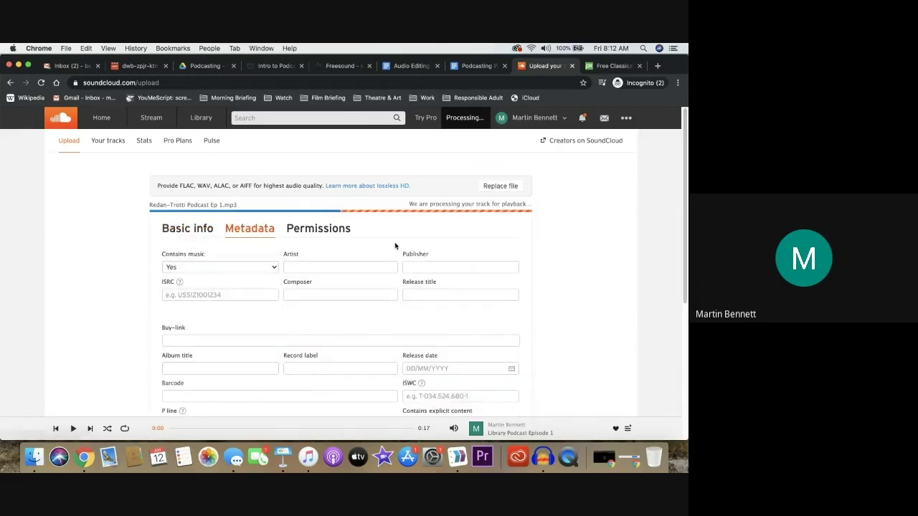
scroll(394, 245, down, 2)
scroll(394, 245, down, 2)
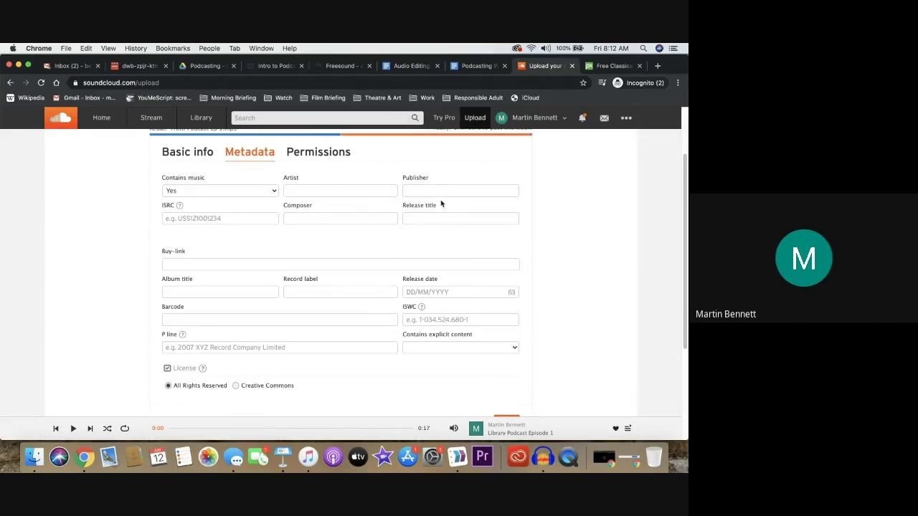
Review the track's permissions, toggling Display embed code off and back on, and return to the basic info
click(324, 158)
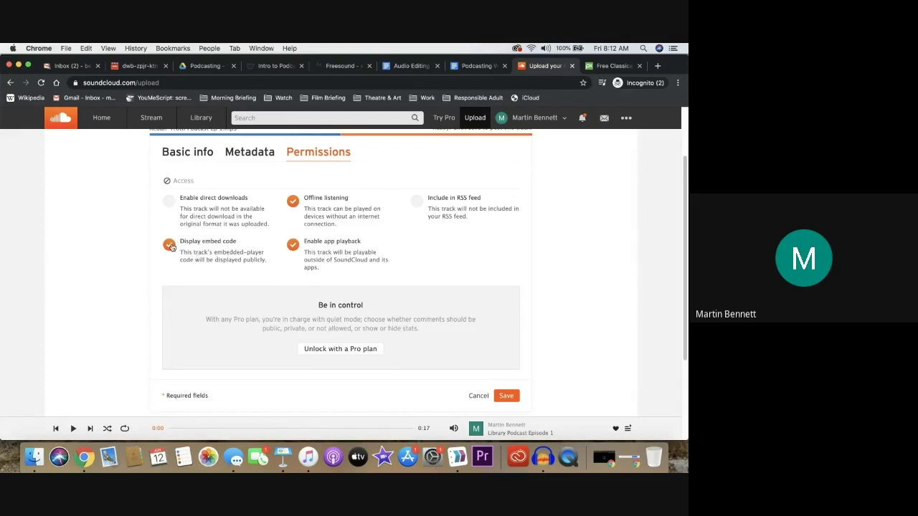
click(170, 245)
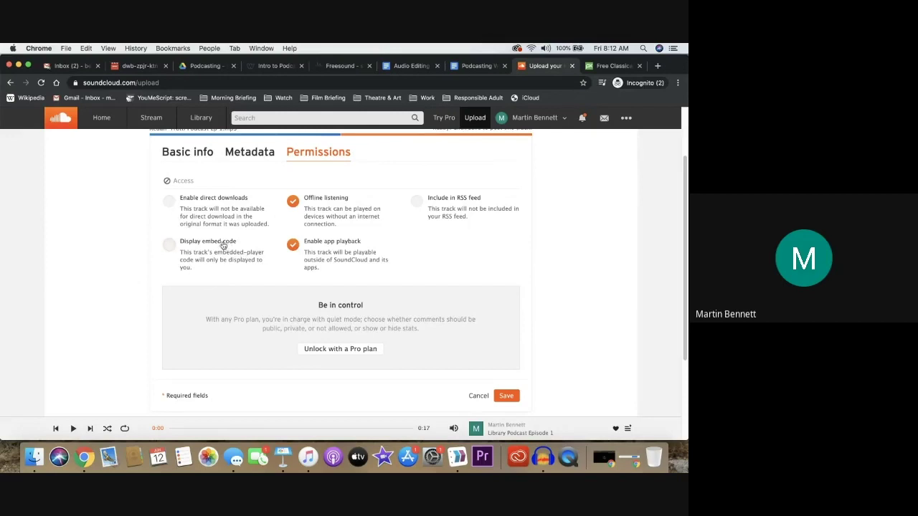
click(213, 150)
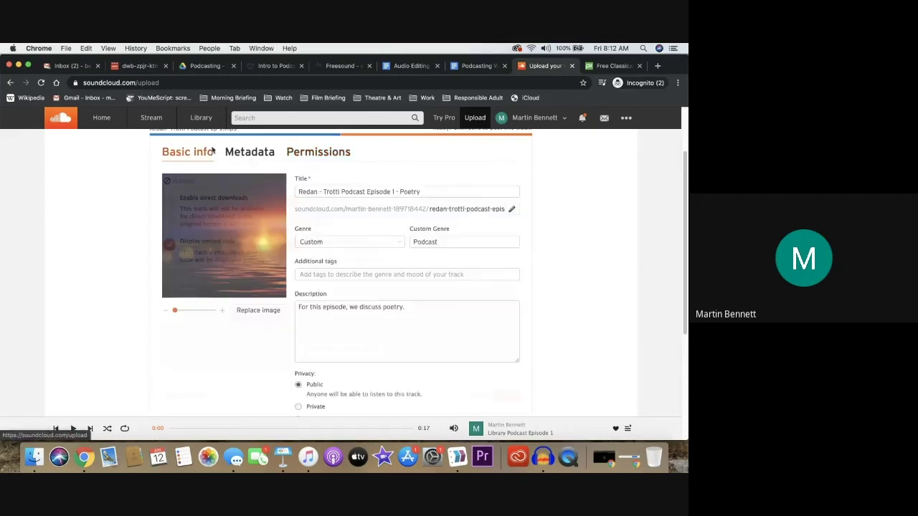
Enable offline listening in the track's permissions and turn direct downloads off
click(336, 156)
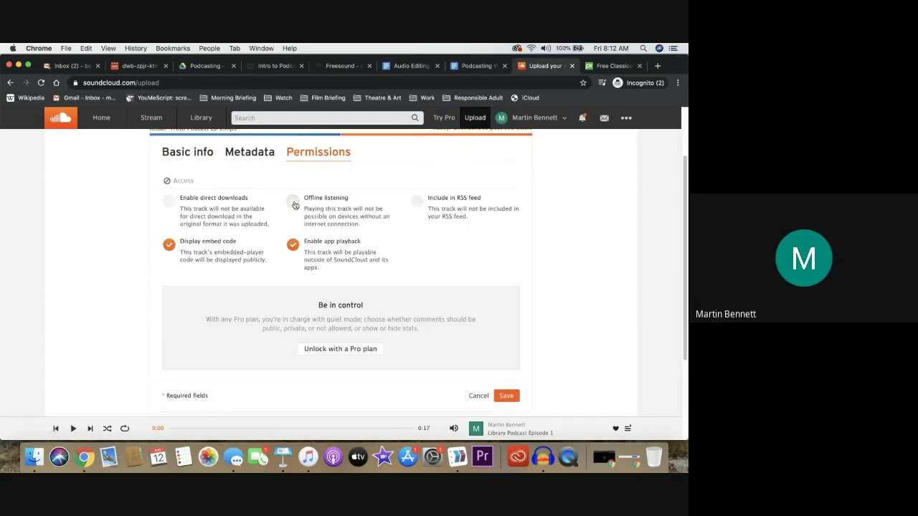
click(293, 202)
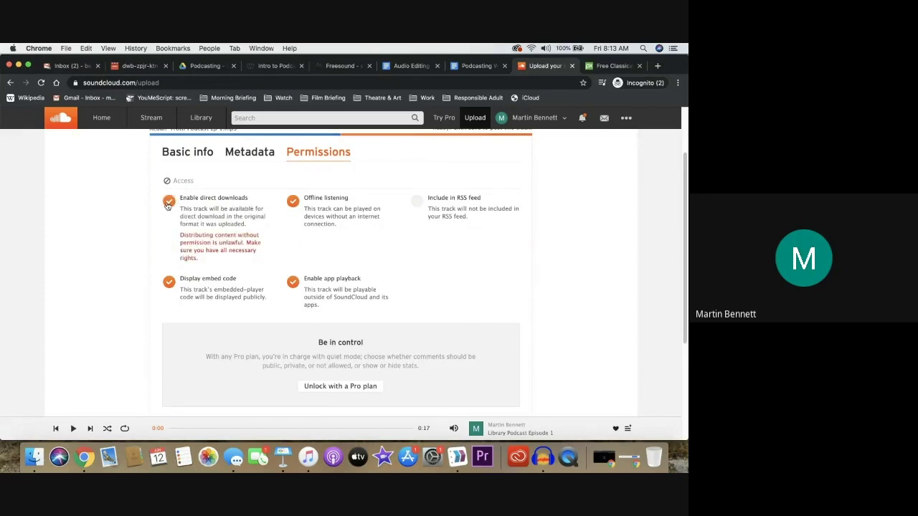
click(167, 203)
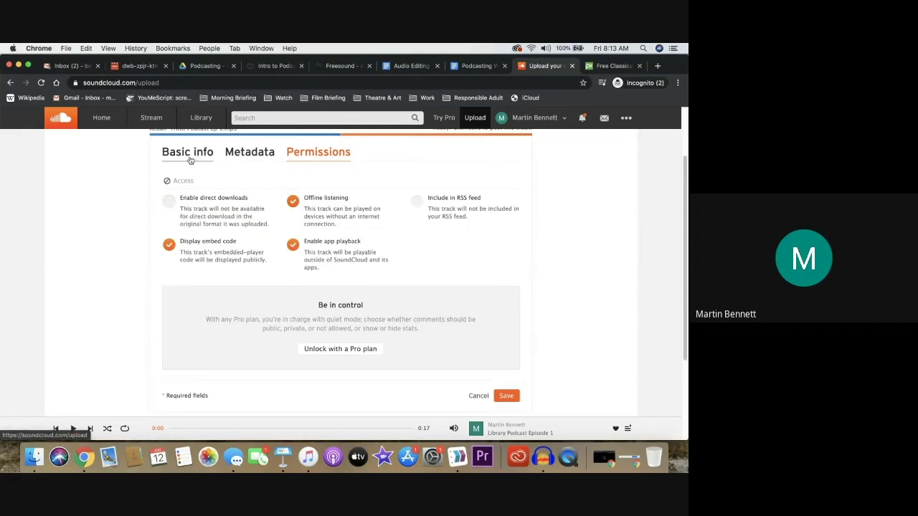
Return to the track's basic info and save the track with Public privacy
click(190, 159)
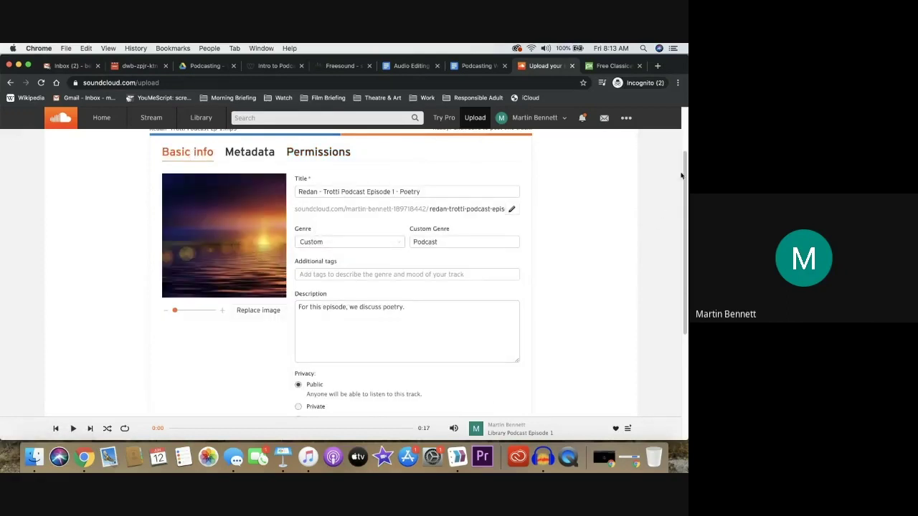
drag(684, 172, 679, 209)
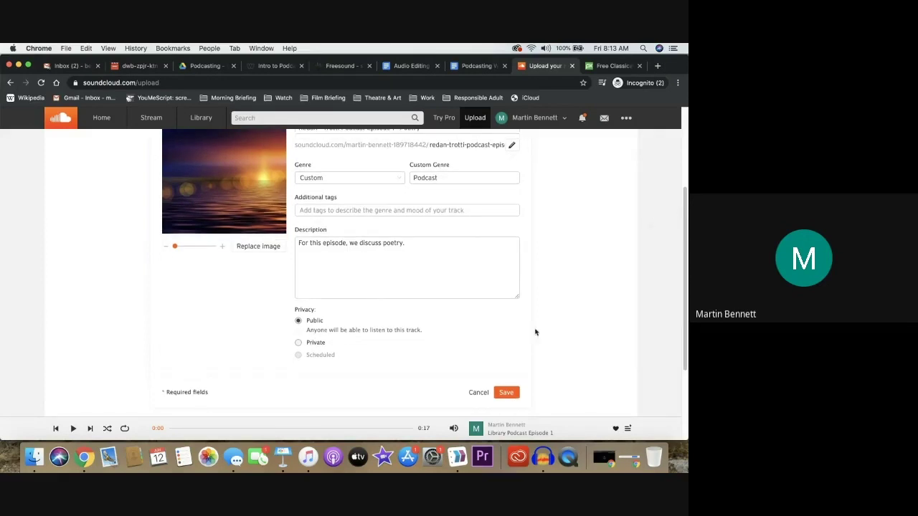
click(509, 396)
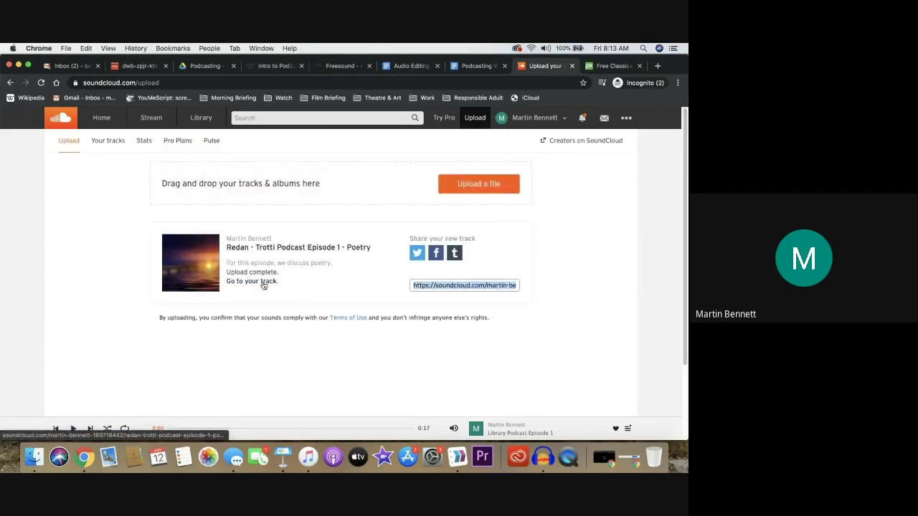
Go to the published podcast track's page and play a few seconds of it before pausing
click(263, 282)
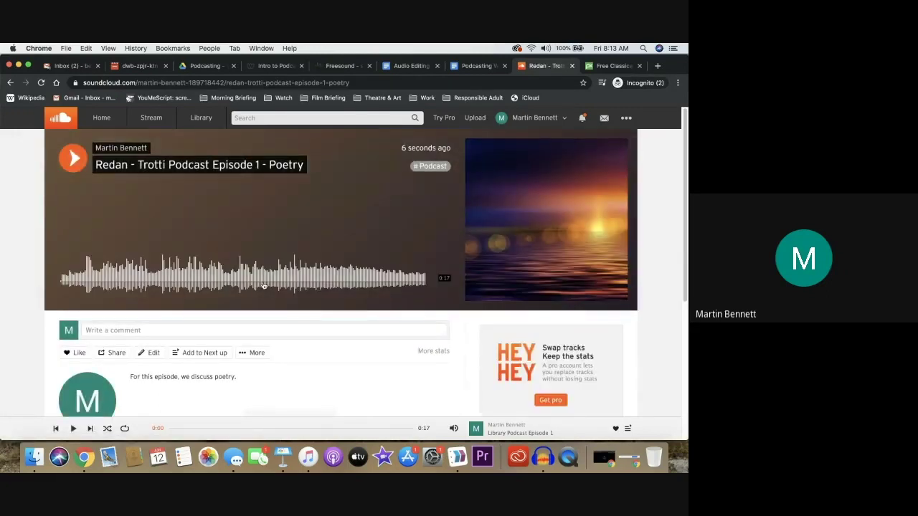
click(67, 169)
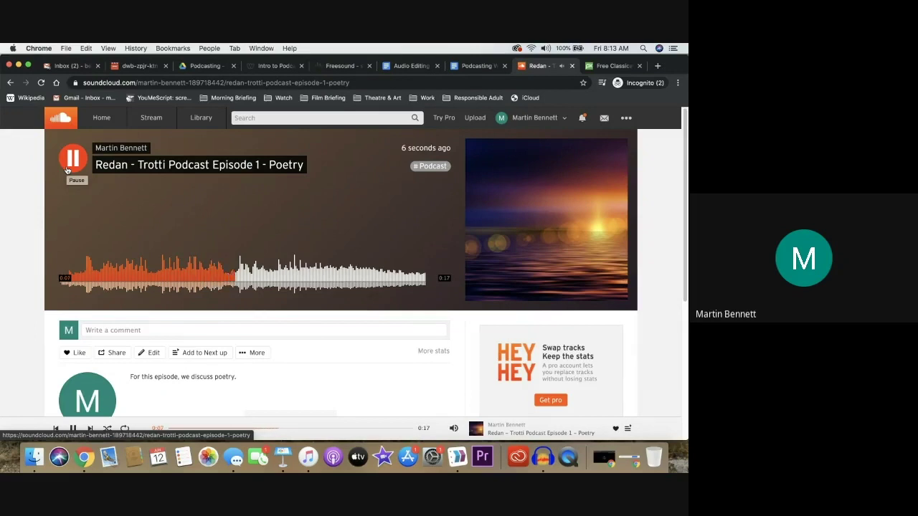
click(72, 166)
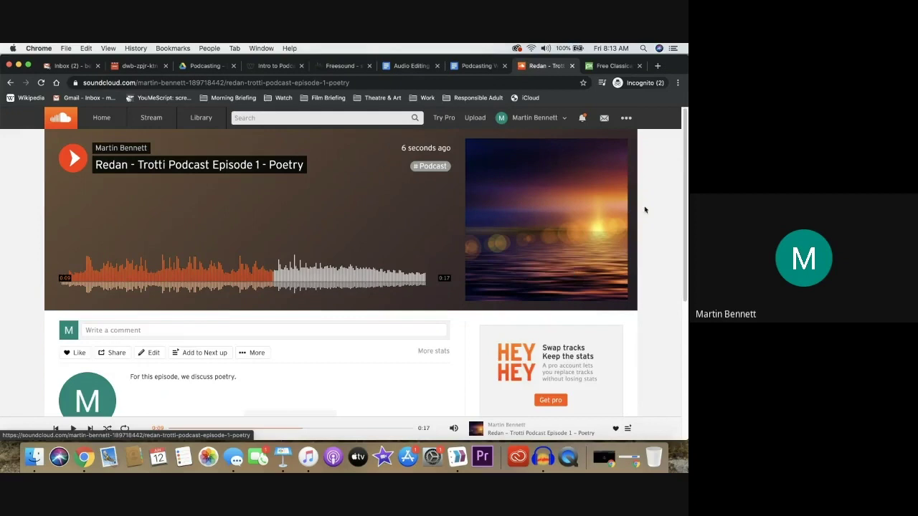
Review the track's sharing options, select its share link, and close the dialog to look over the track page
scroll(685, 143, down, 1)
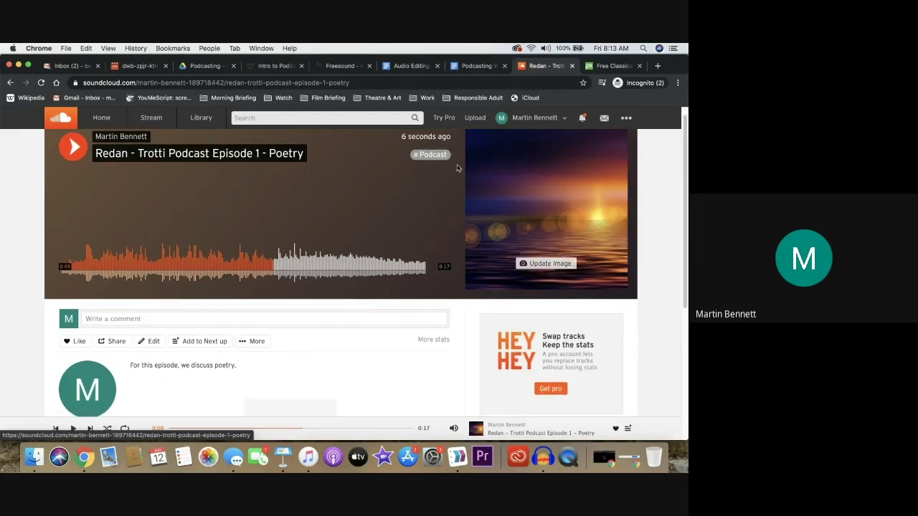
scroll(682, 173, down, 4)
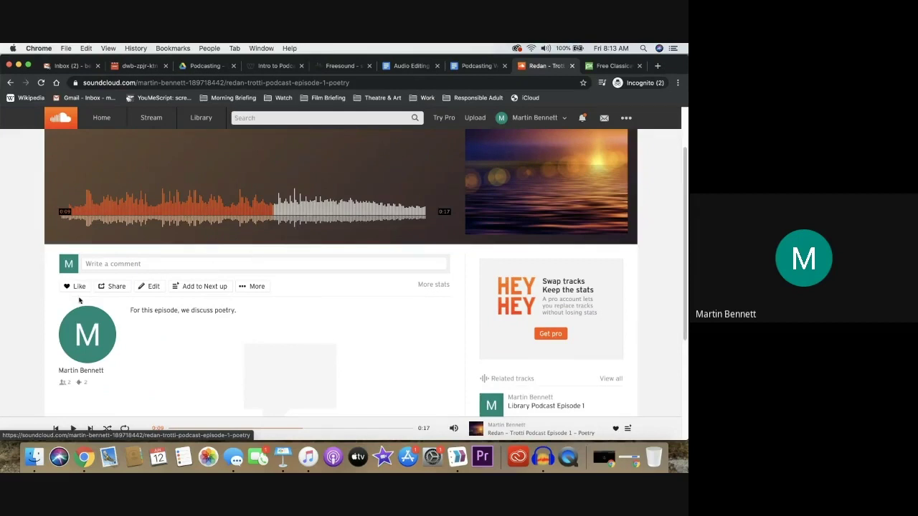
click(109, 287)
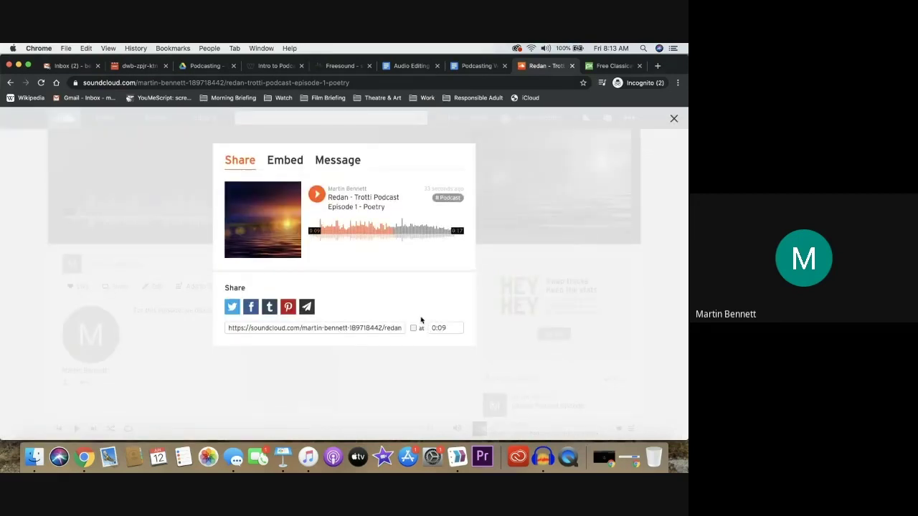
click(362, 331)
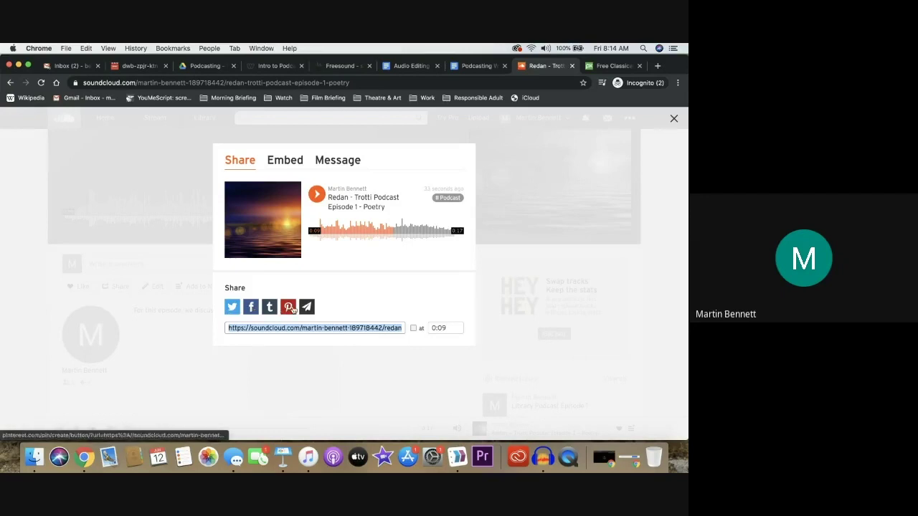
click(674, 118)
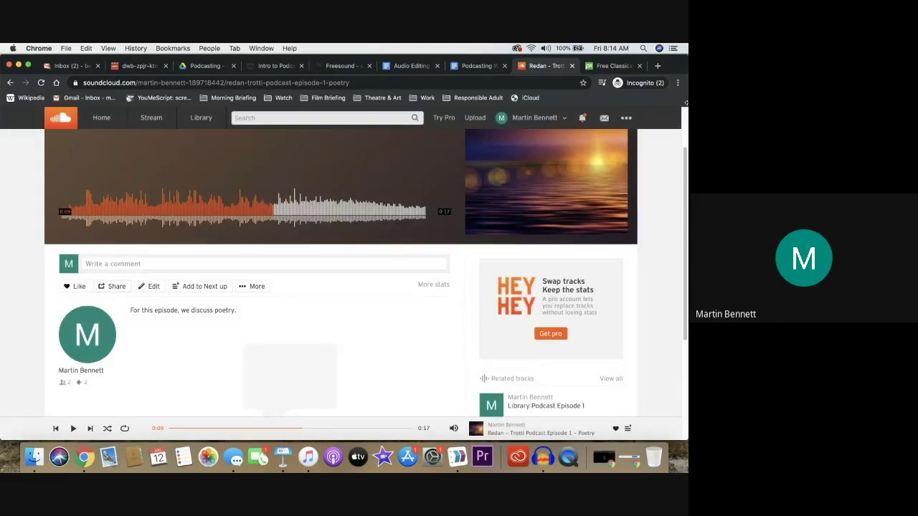
scroll(684, 126, up, 3)
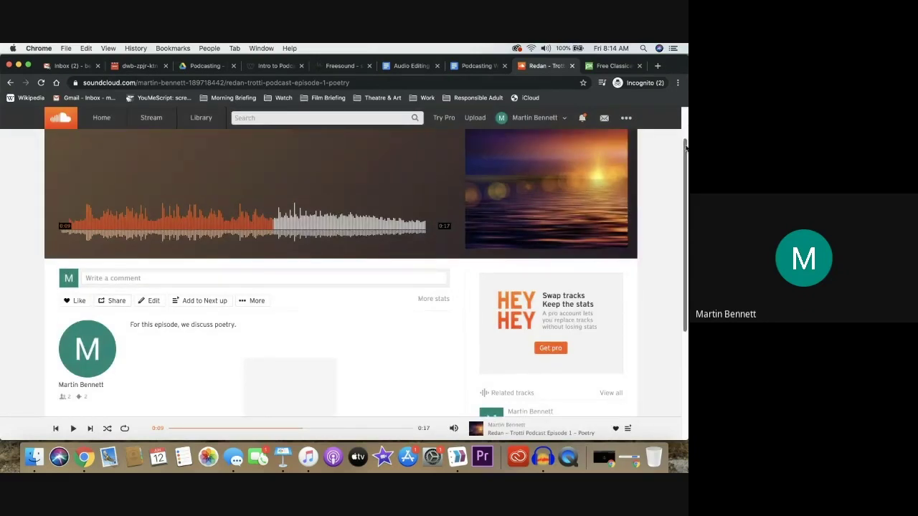
scroll(684, 127, down, 4)
scroll(684, 127, up, 5)
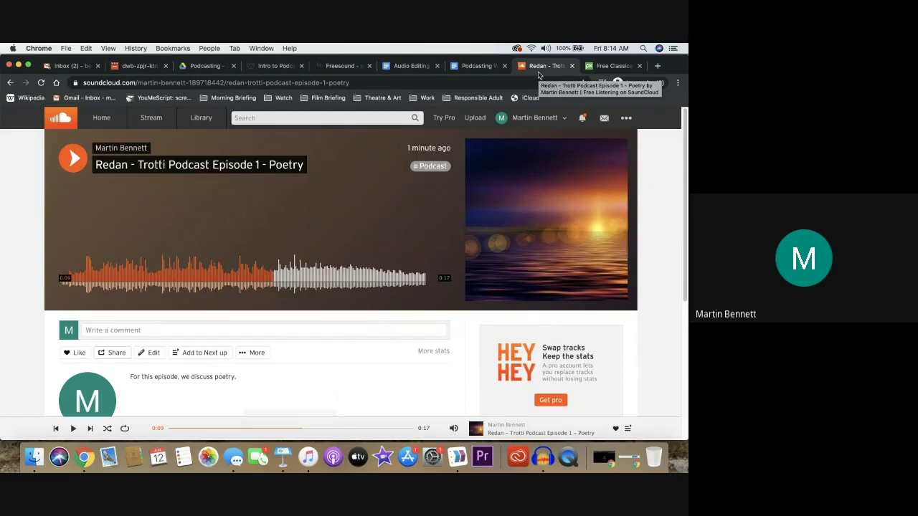
Switch to the Intro to Podcasting presentation in Keynote and present its Final Tips slide
click(284, 459)
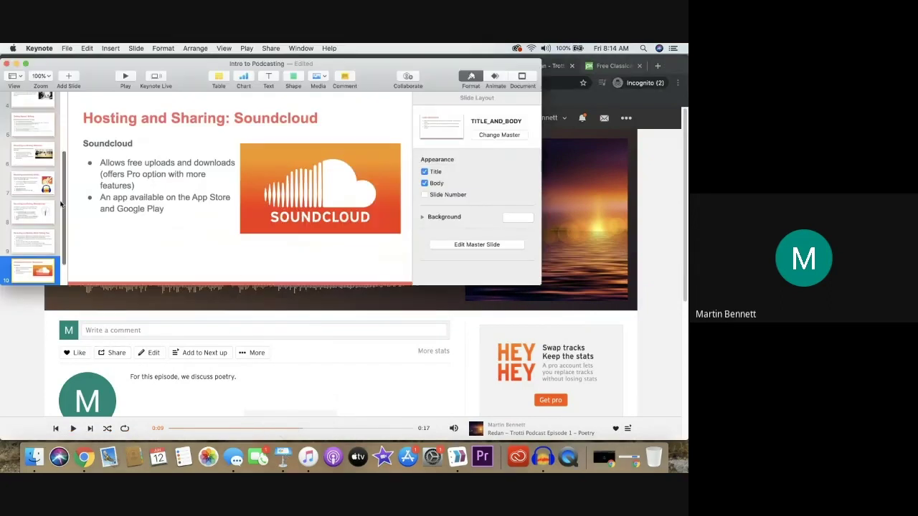
key(Down)
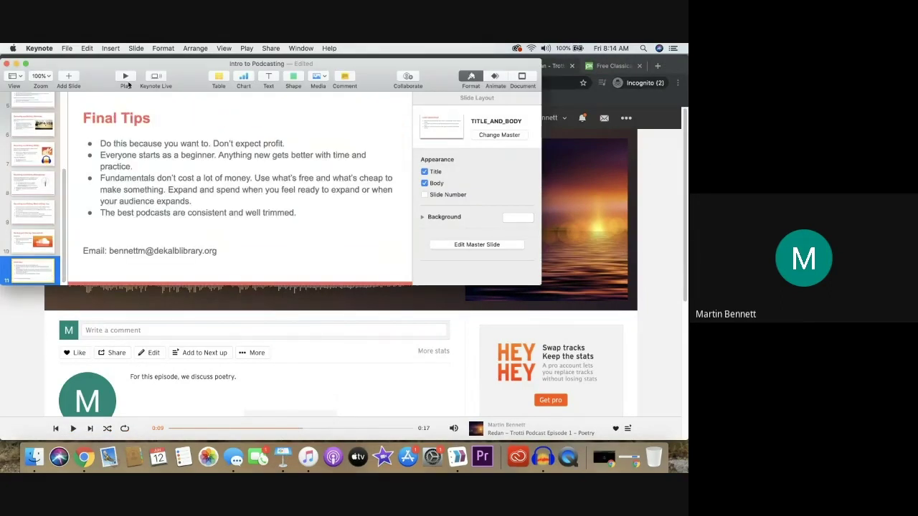
click(126, 76)
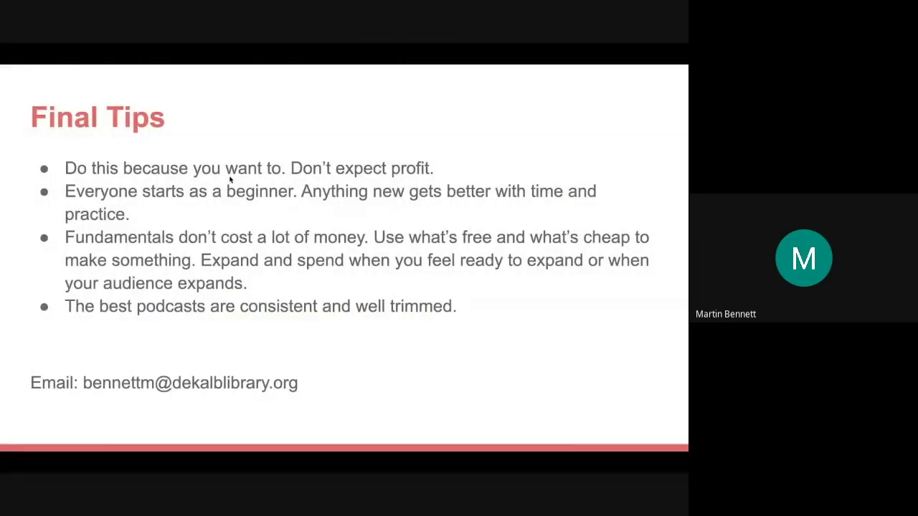